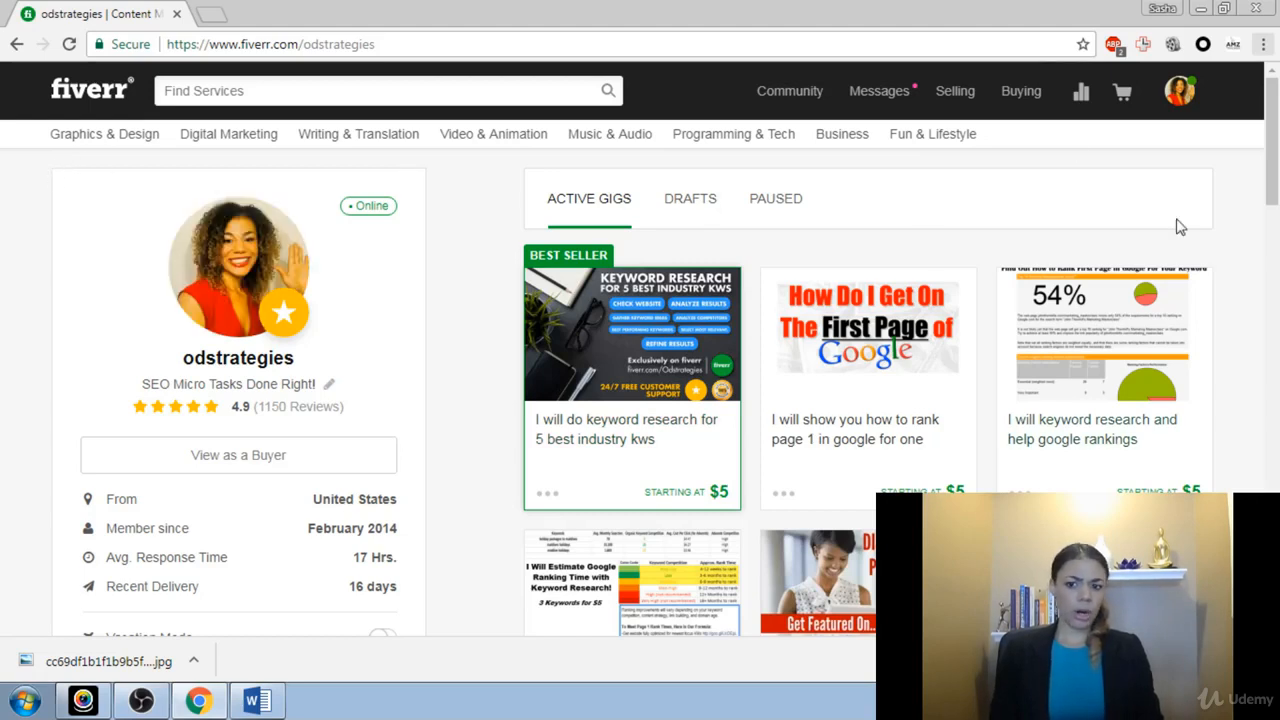
Step: Open the seller's gig management page listing the active gigs
{"action": "left_click", "coordinate": [952, 96]}
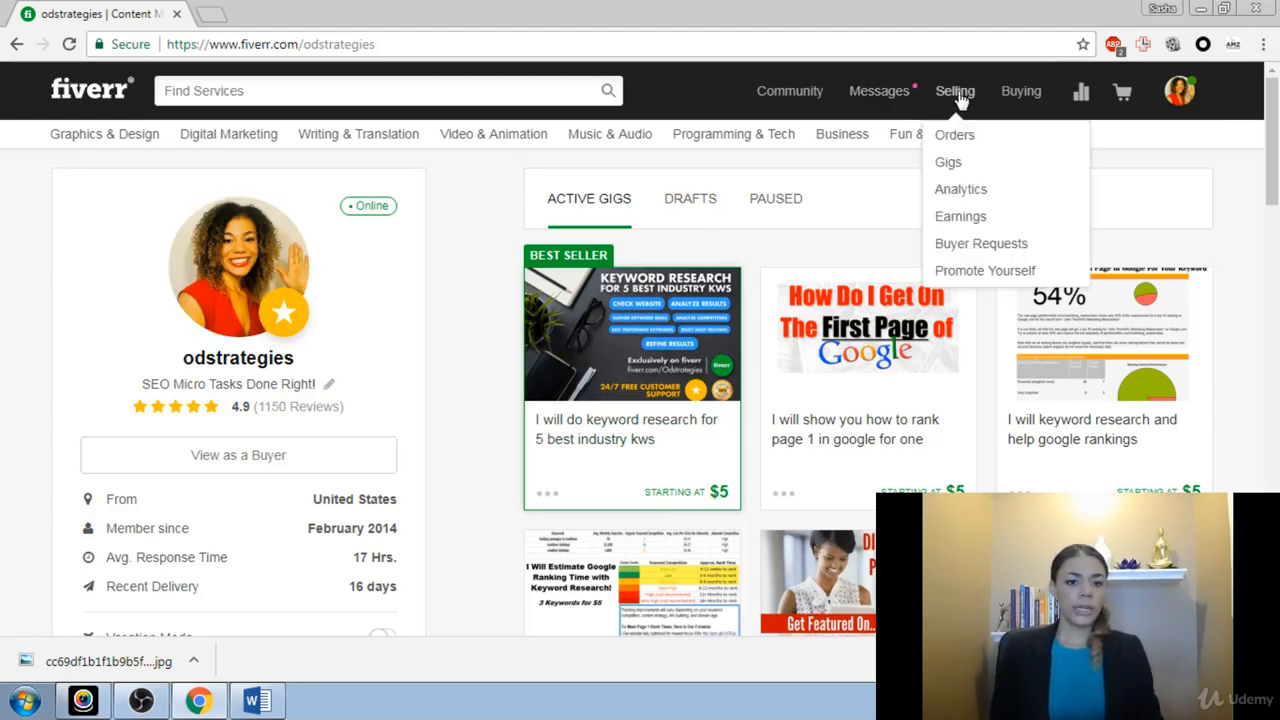
{"action": "left_click", "coordinate": [948, 166]}
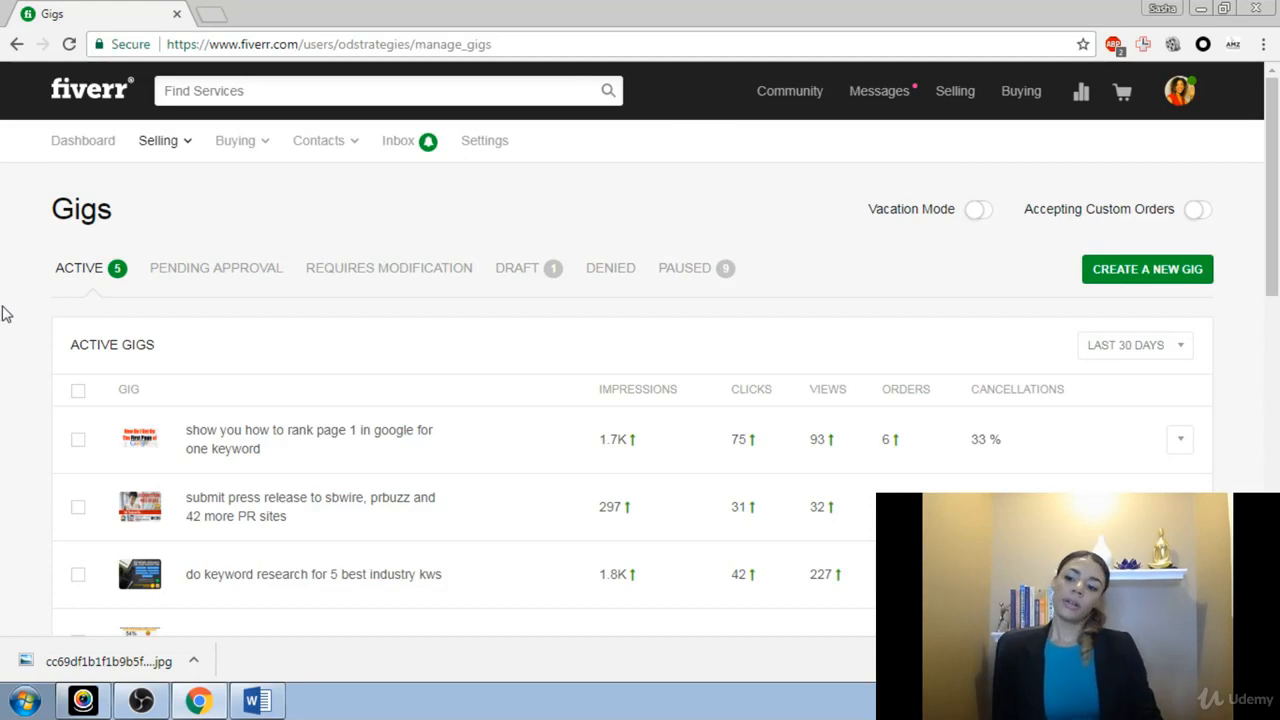
{"action": "scroll", "coordinate": [5, 314], "scroll_direction": "down", "scroll_amount": 2}
{"action": "scroll", "coordinate": [5, 314], "scroll_direction": "up", "scroll_amount": 1}
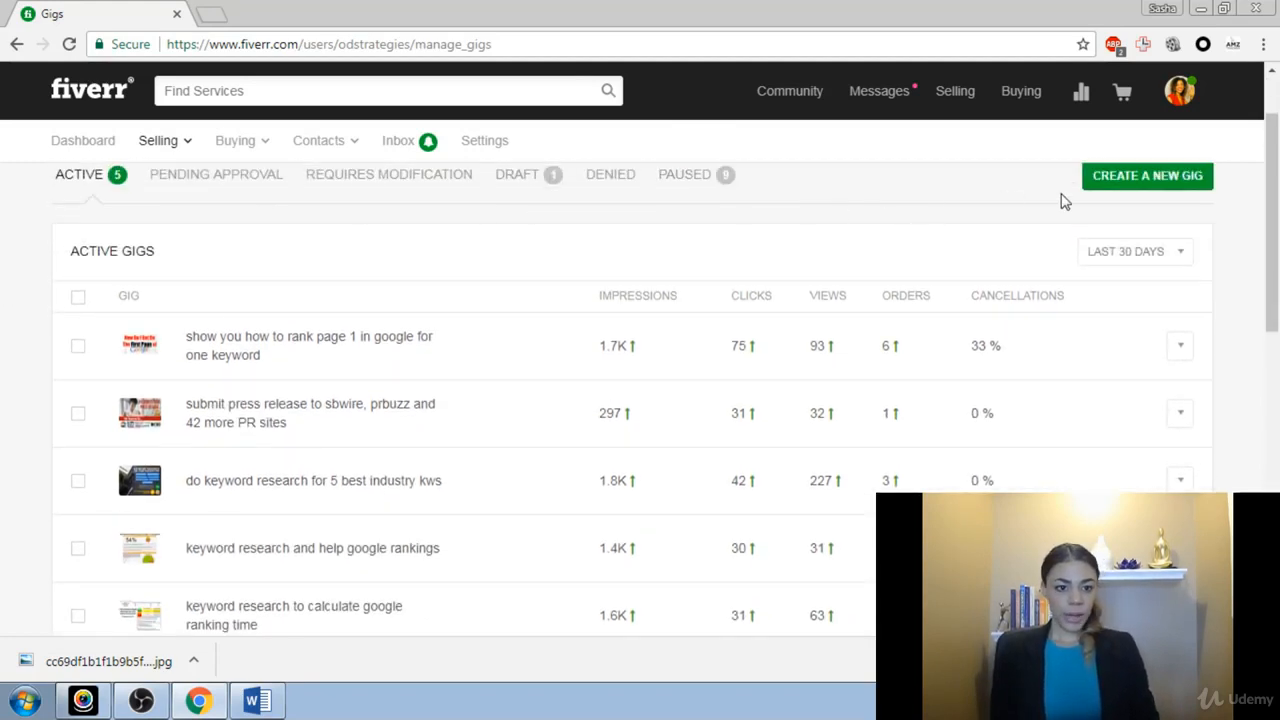
Step: Open the draft gig "do manual article or PDF submission to 50 doc sharing sites" for editing
{"action": "left_click", "coordinate": [532, 188]}
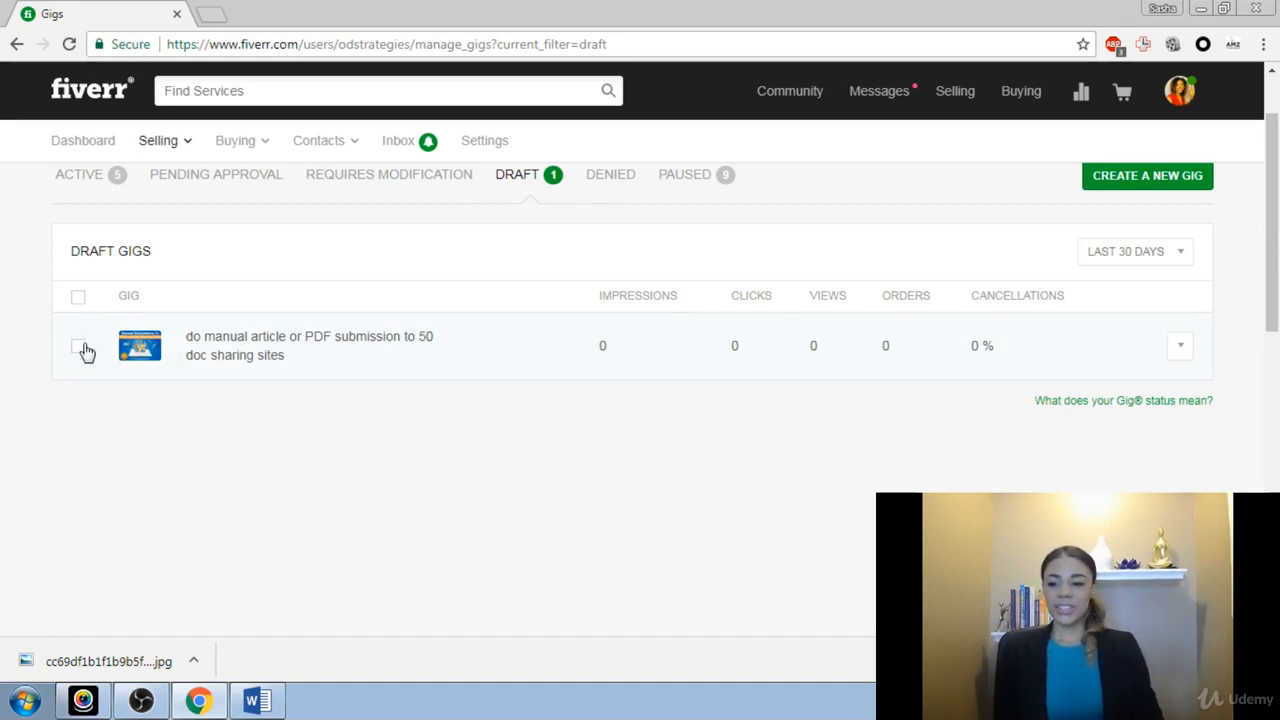
{"action": "left_click", "coordinate": [228, 346]}
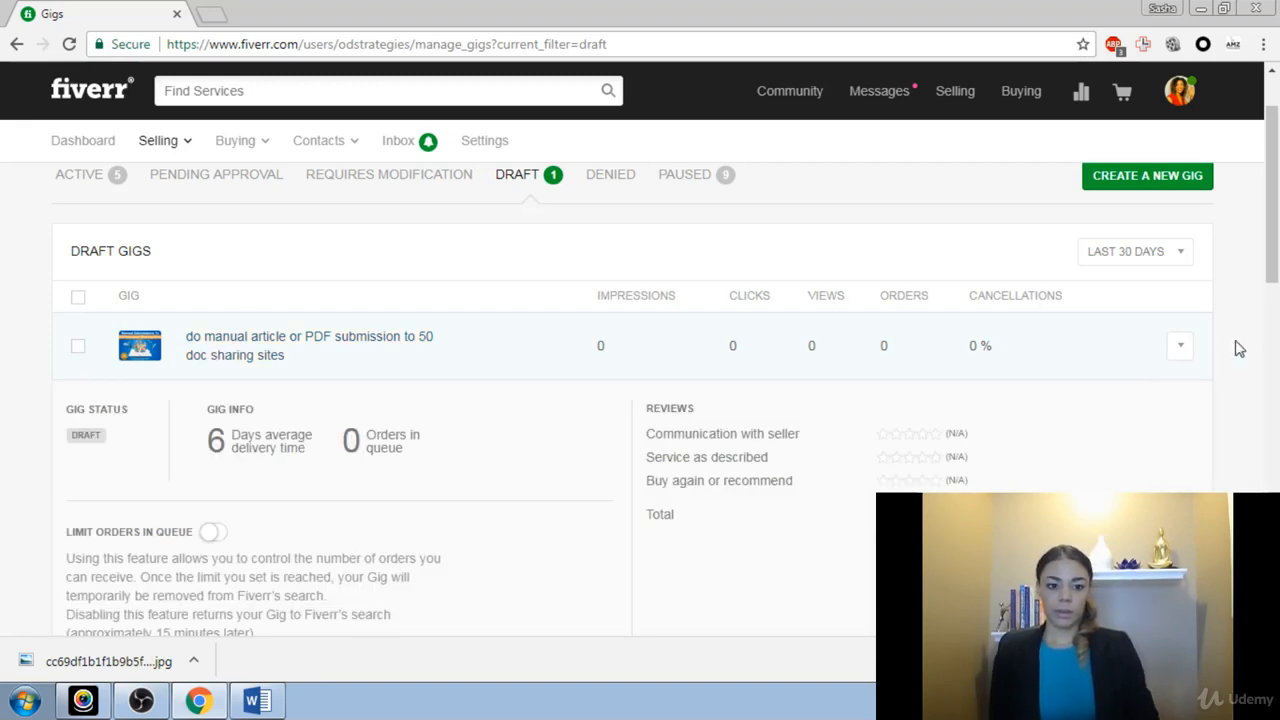
{"action": "left_click", "coordinate": [1183, 347]}
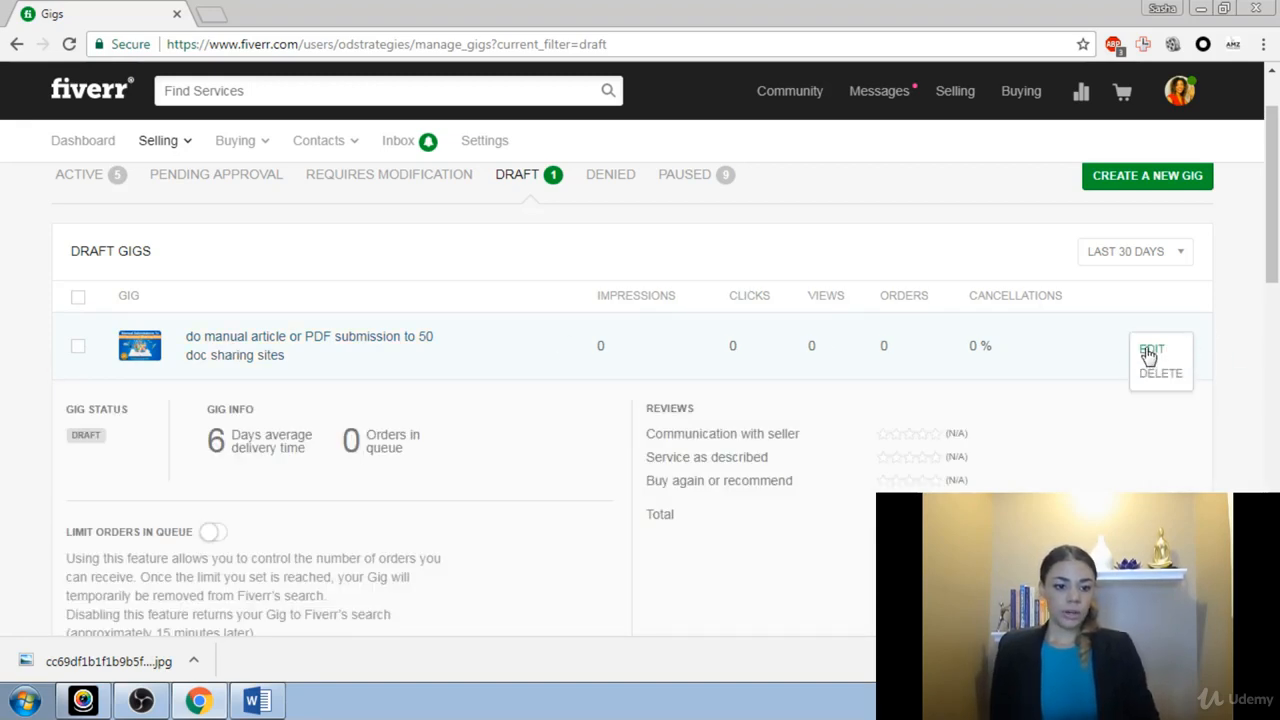
{"action": "left_click", "coordinate": [1150, 350]}
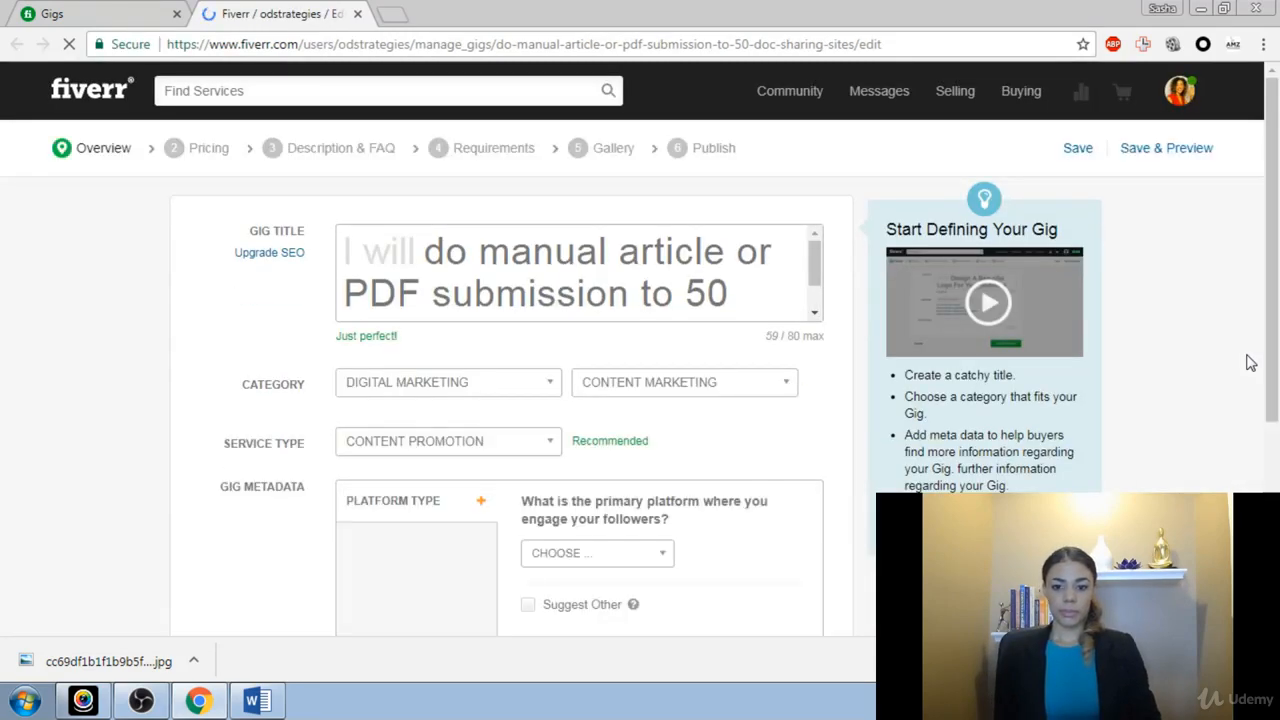
{"action": "left_click", "coordinate": [801, 312]}
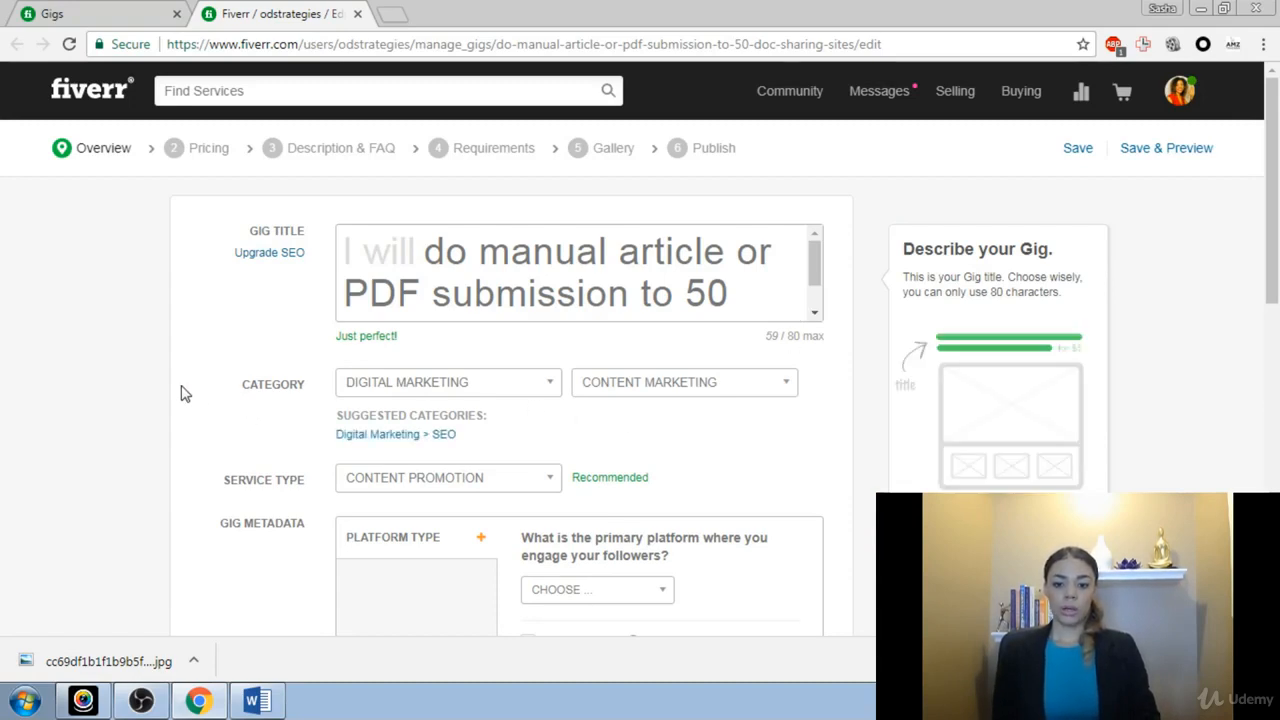
Step: Set the gig's category to Digital Marketing with subcategory Content Marketing and its service type to Content Promotion
{"action": "scroll", "coordinate": [181, 393], "scroll_direction": "down", "scroll_amount": 4}
{"action": "scroll", "coordinate": [181, 393], "scroll_direction": "up", "scroll_amount": 4}
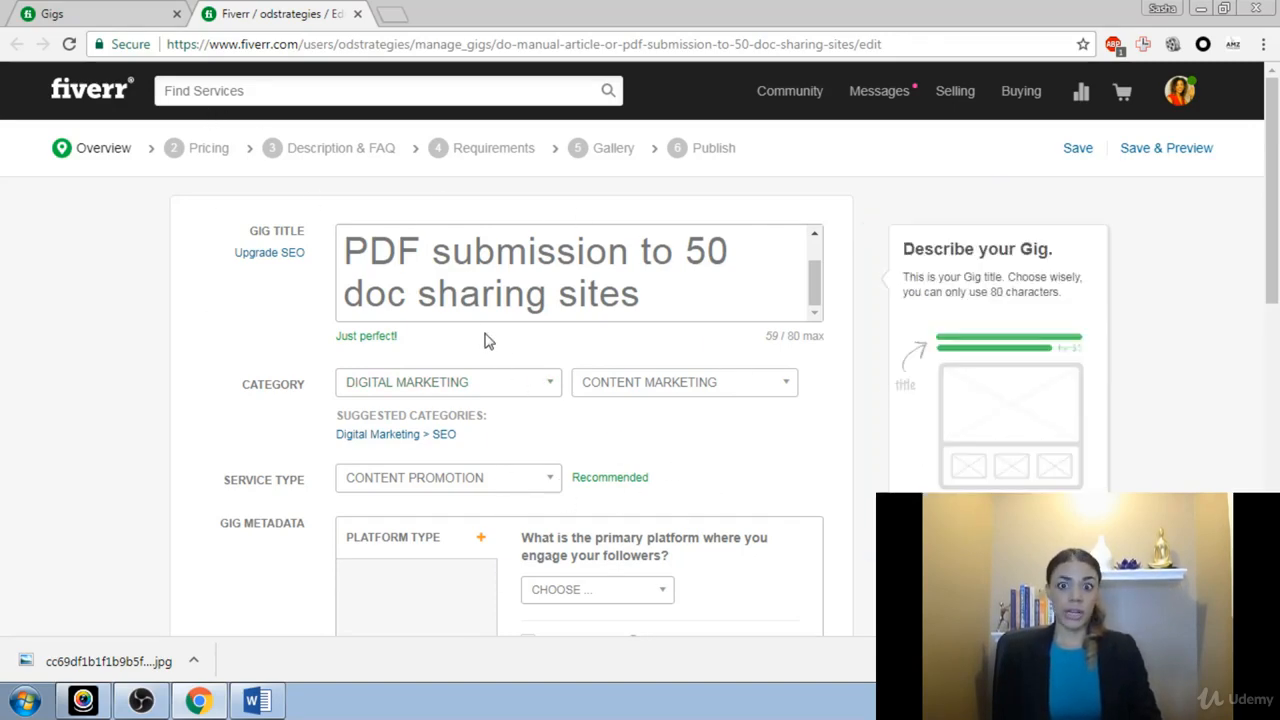
{"action": "left_click", "coordinate": [551, 390]}
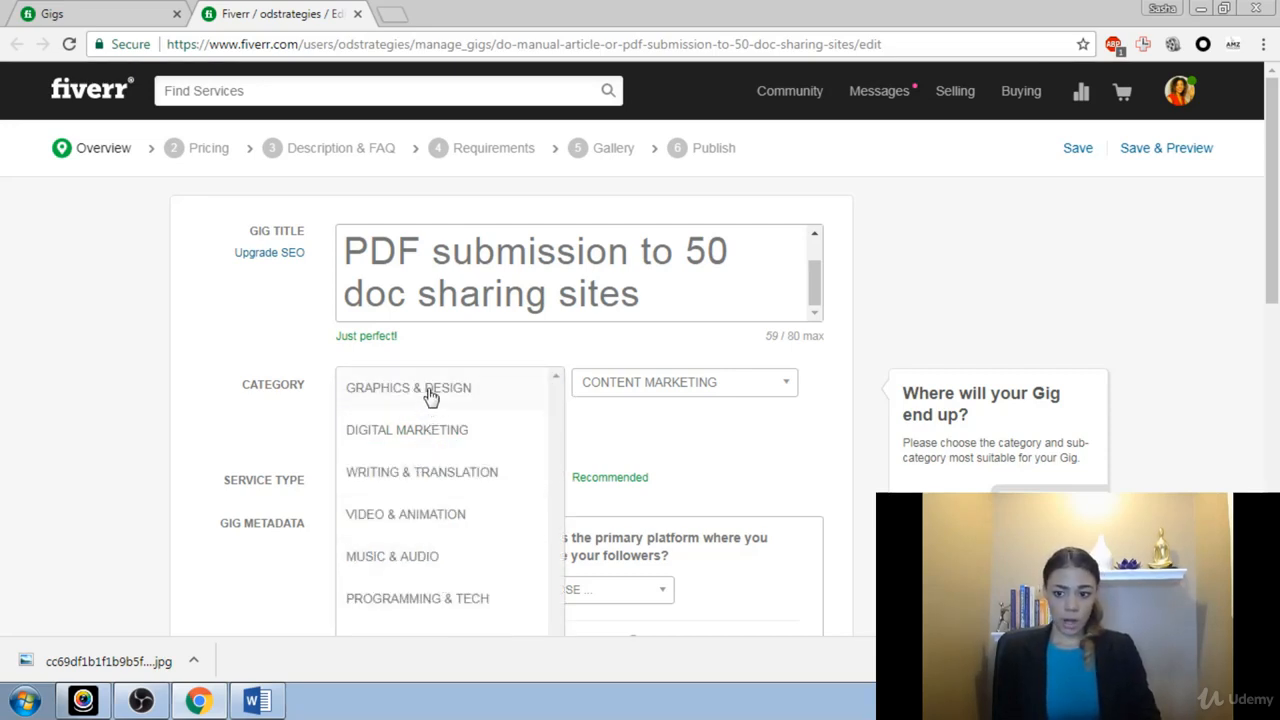
{"action": "left_click", "coordinate": [418, 432]}
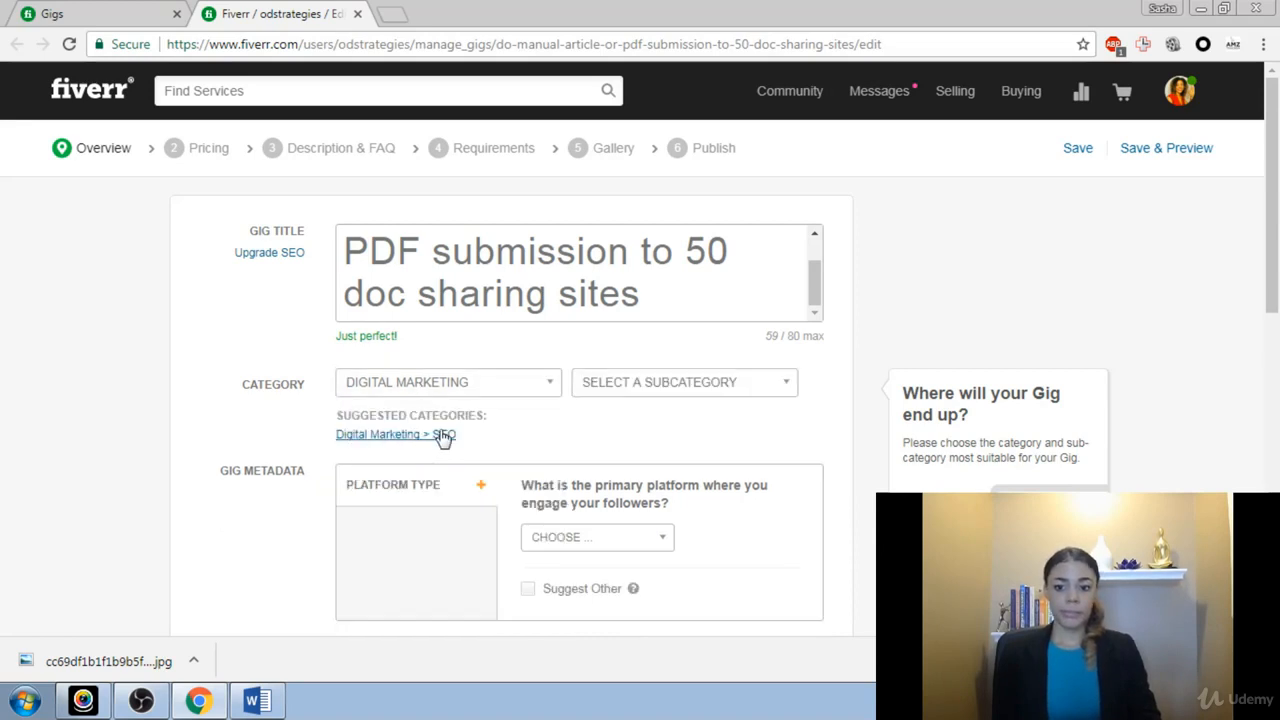
{"action": "left_click", "coordinate": [787, 386]}
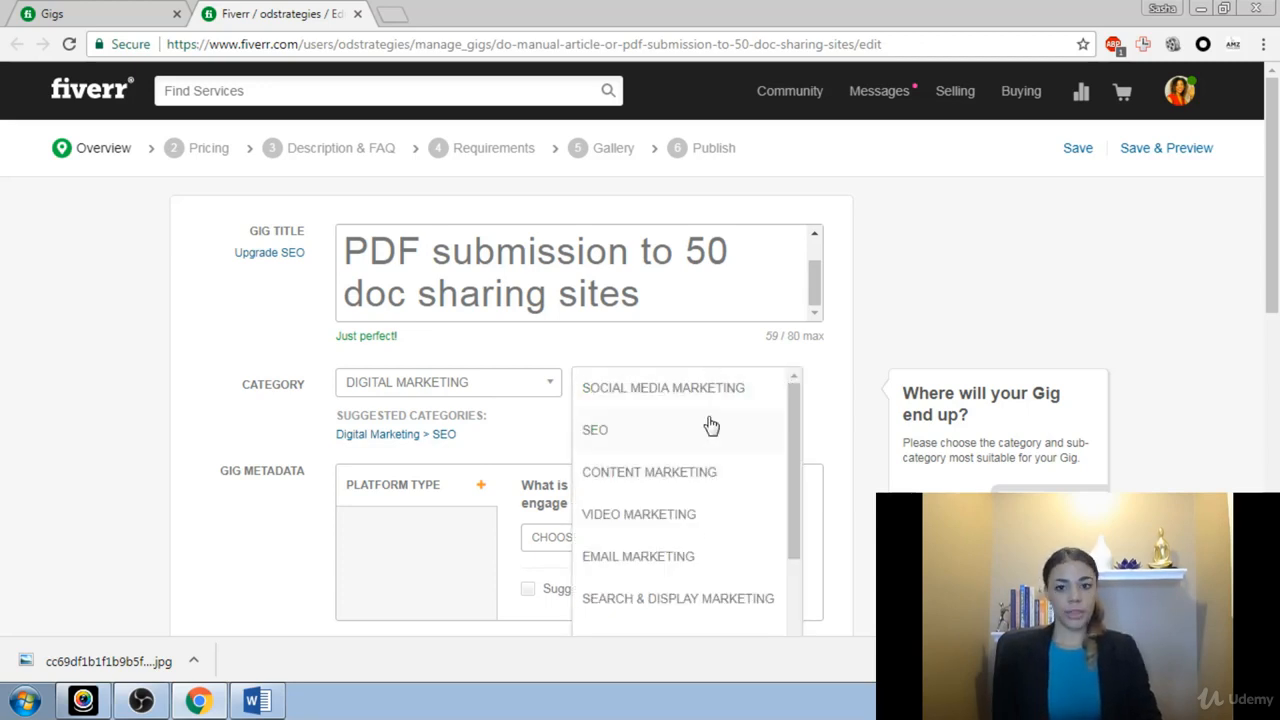
{"action": "left_click", "coordinate": [696, 484]}
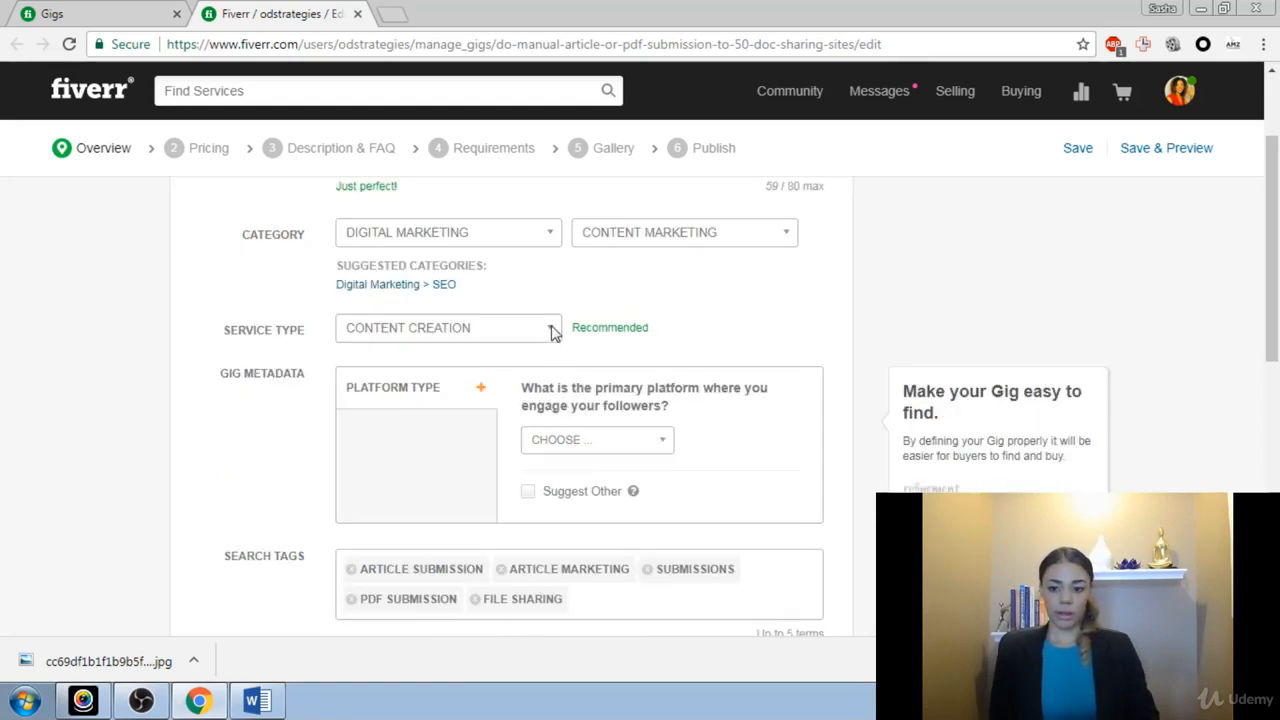
{"action": "left_click", "coordinate": [553, 330]}
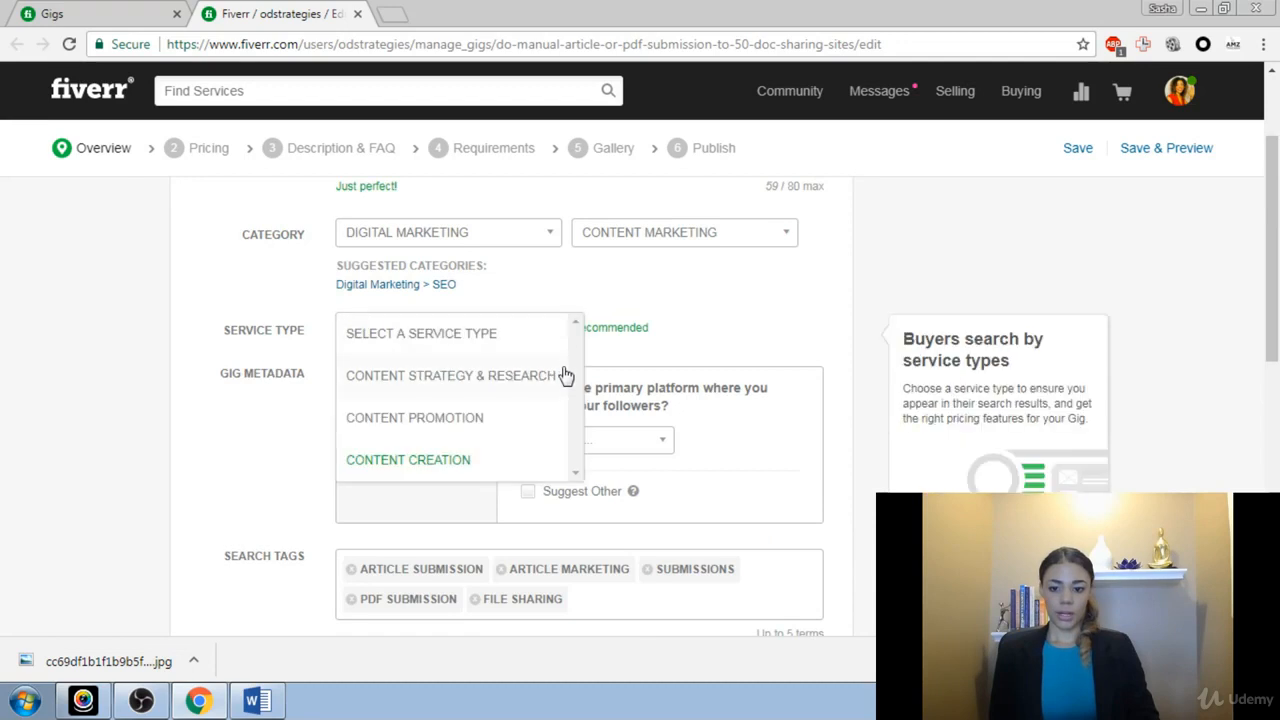
{"action": "left_click", "coordinate": [453, 418]}
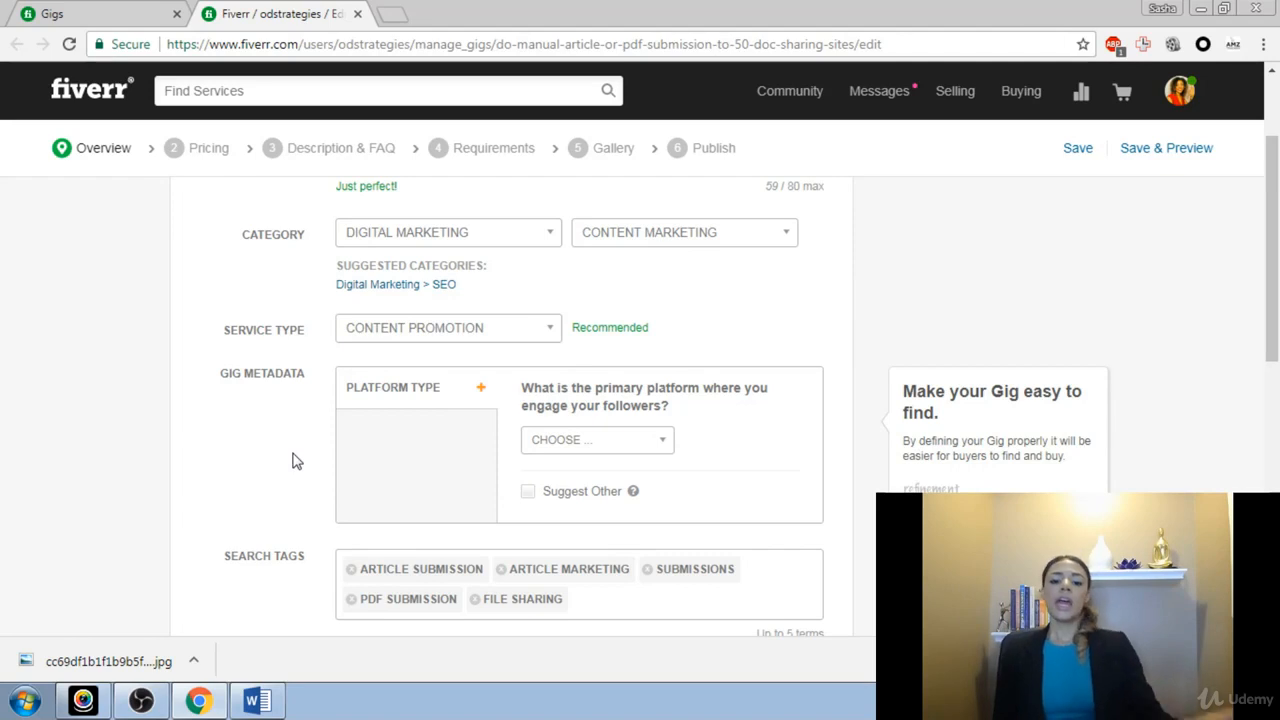
Step: Examine the gig metadata's primary platform choices and the Suggest Other option without selecting a platform
{"action": "left_click", "coordinate": [663, 446]}
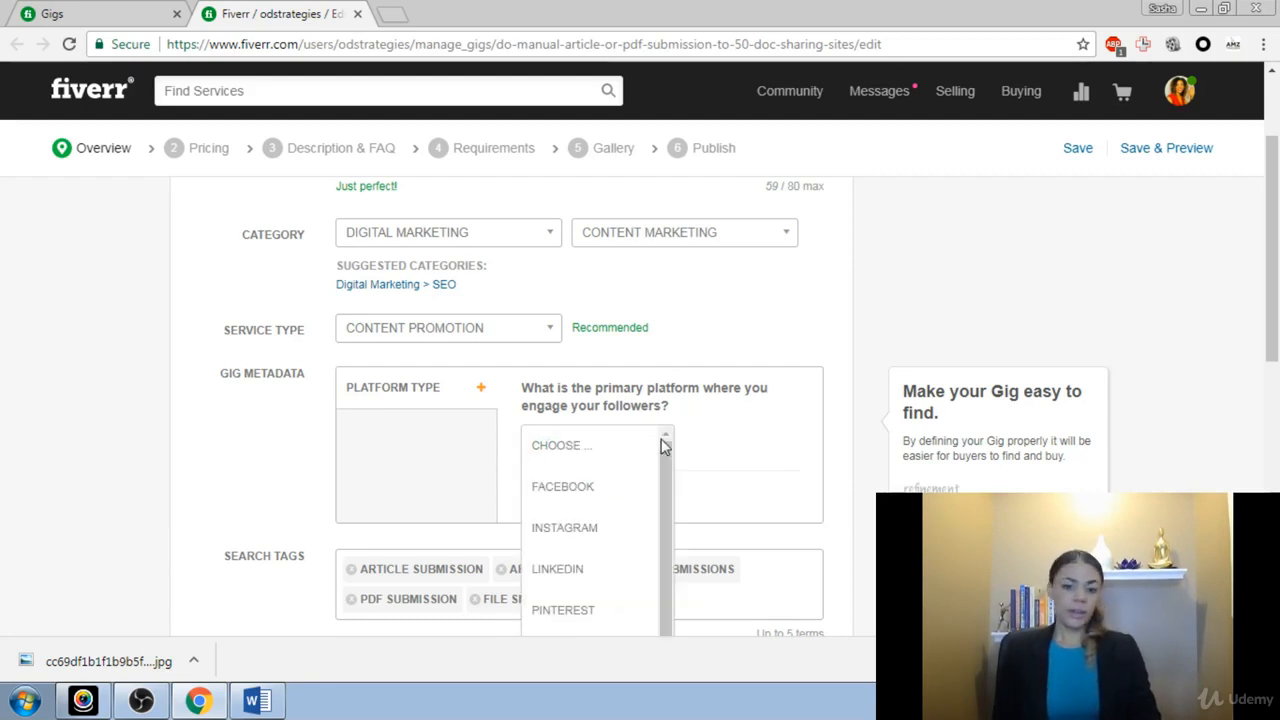
{"action": "scroll", "coordinate": [766, 429], "scroll_direction": "down", "scroll_amount": 2}
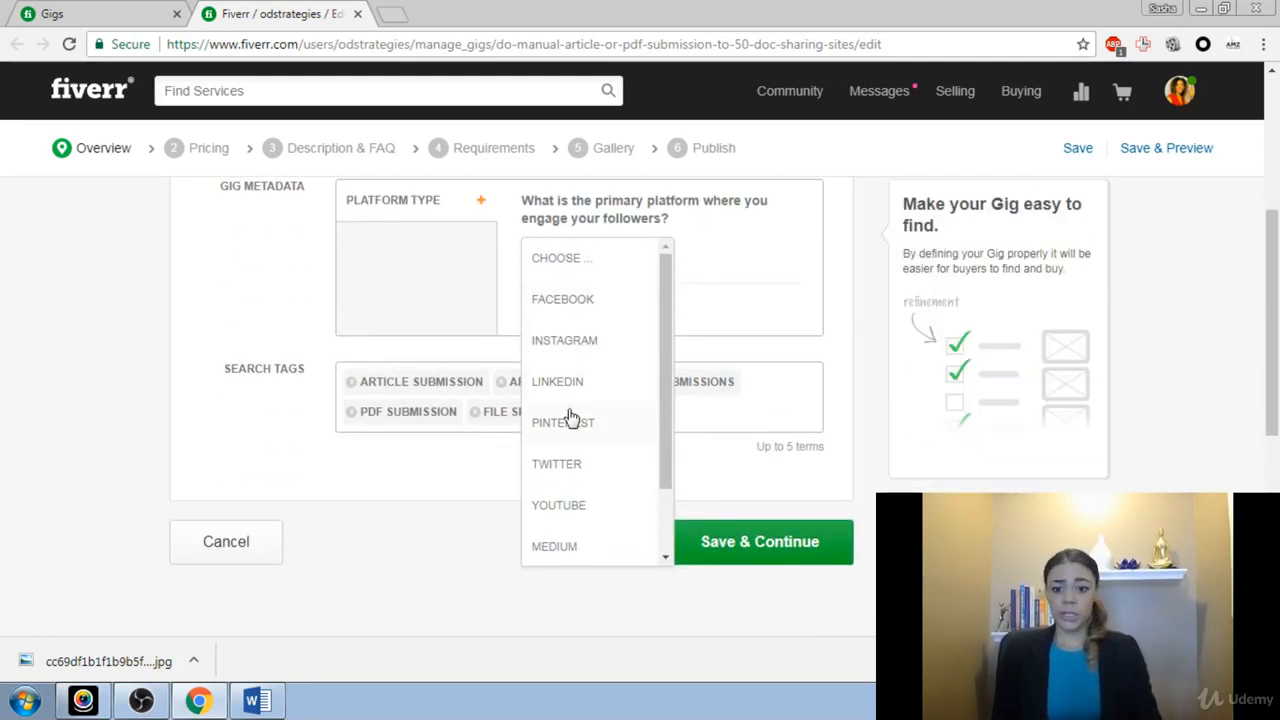
{"action": "left_click_drag", "start_coordinate": [669, 417], "coordinate": [667, 485]}
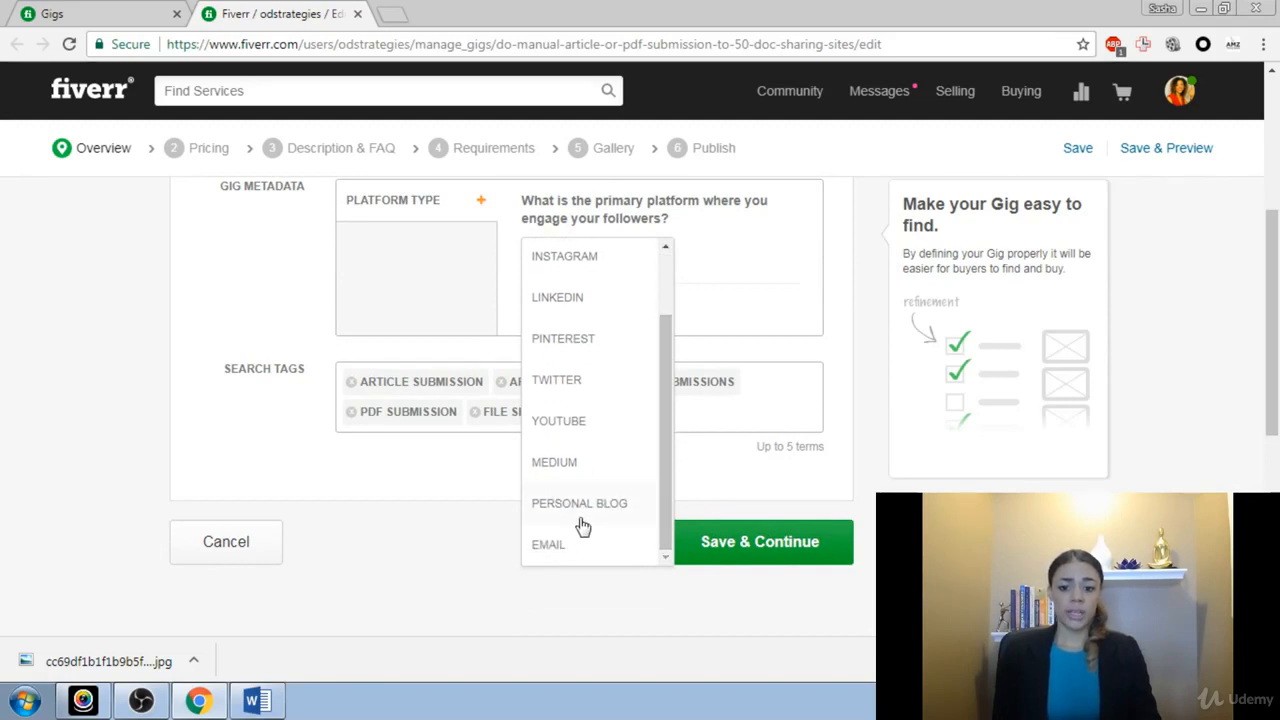
{"action": "left_click", "coordinate": [789, 265]}
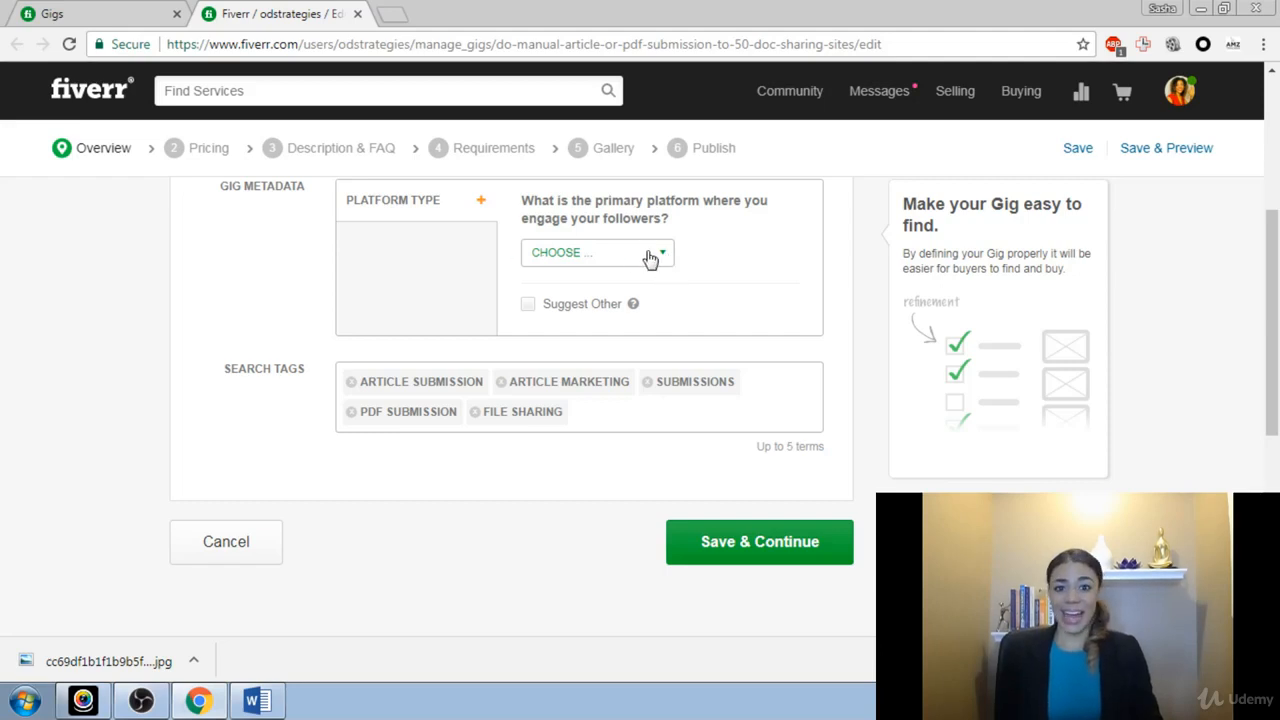
{"action": "left_click", "coordinate": [527, 305]}
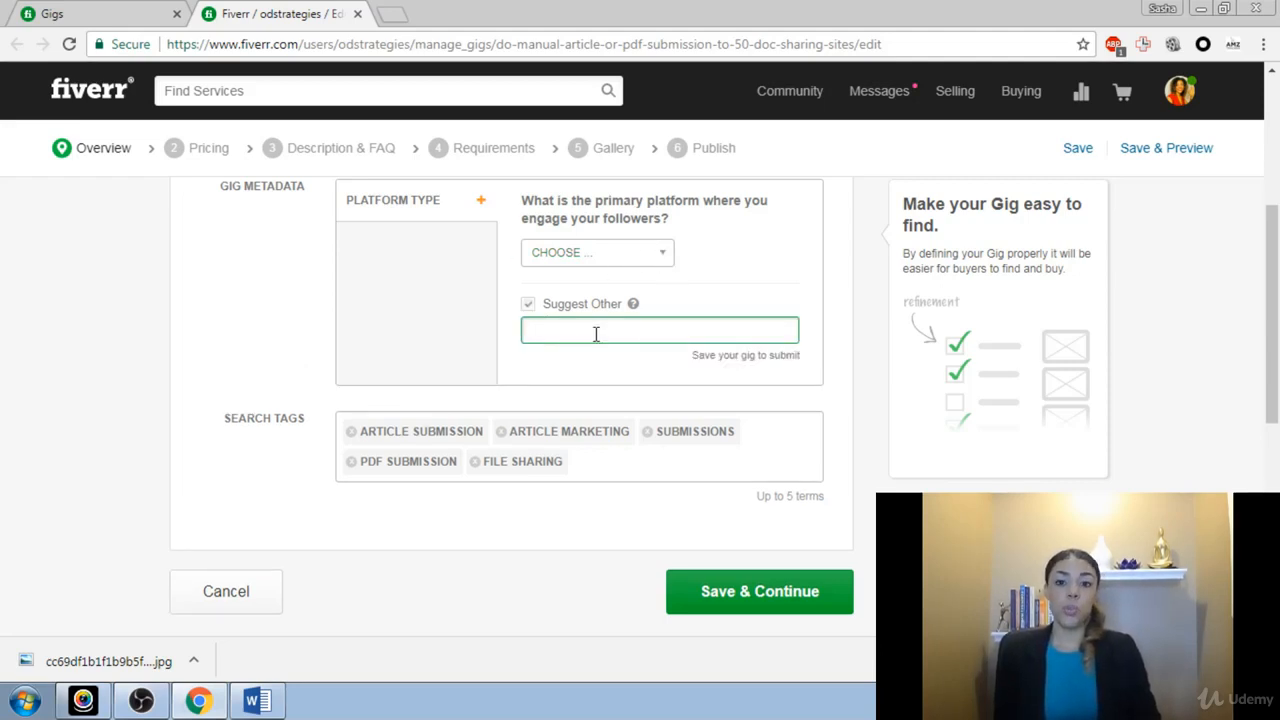
{"action": "left_click", "coordinate": [528, 303]}
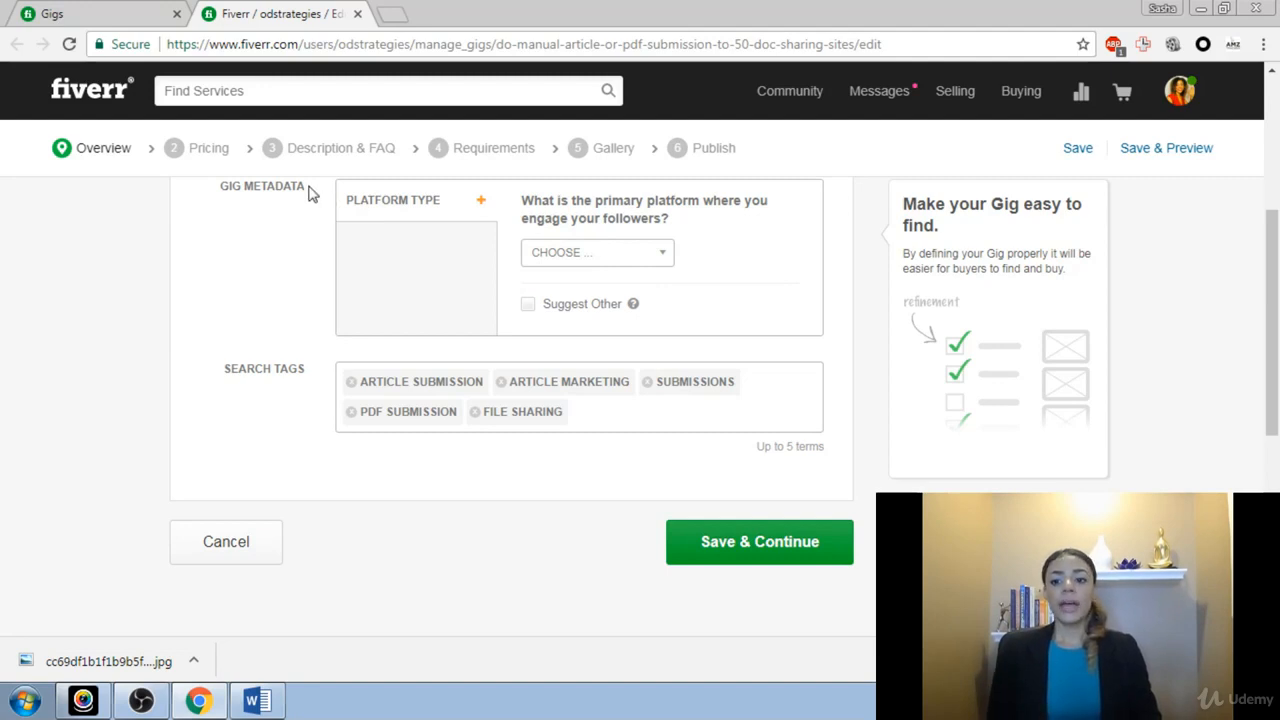
{"action": "left_click_drag", "start_coordinate": [306, 192], "coordinate": [222, 197]}
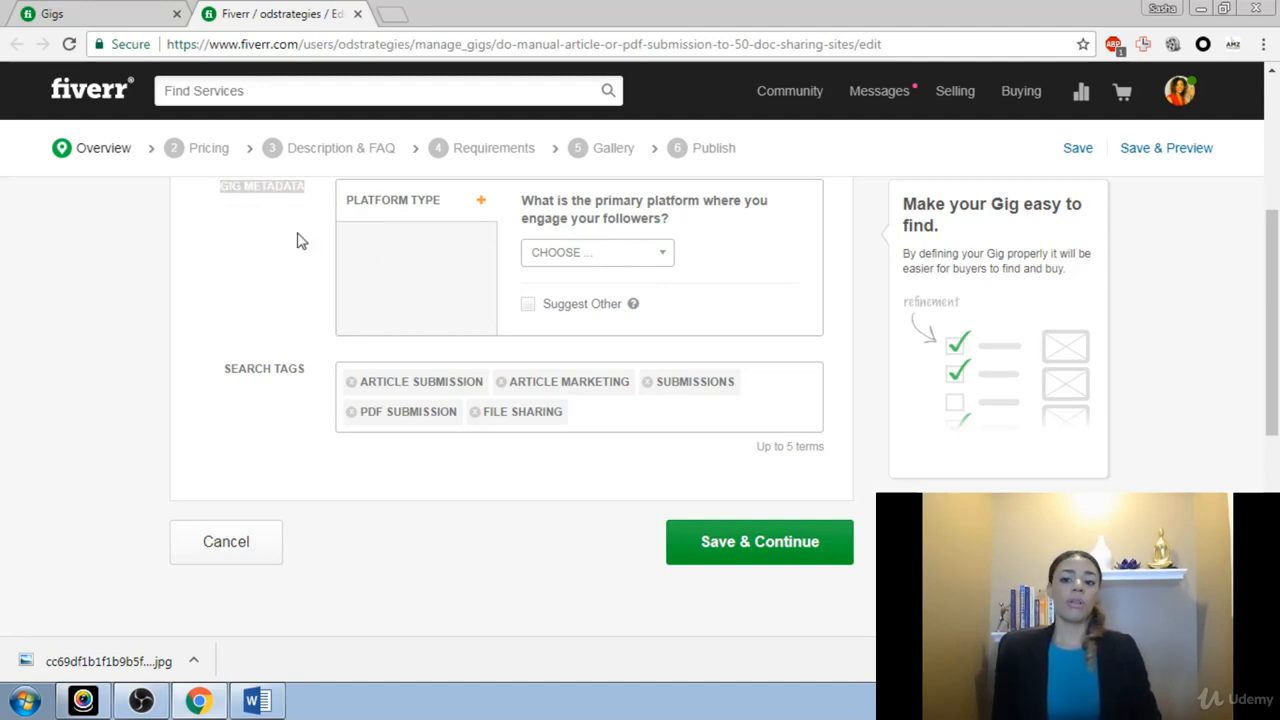
{"action": "left_click", "coordinate": [313, 202]}
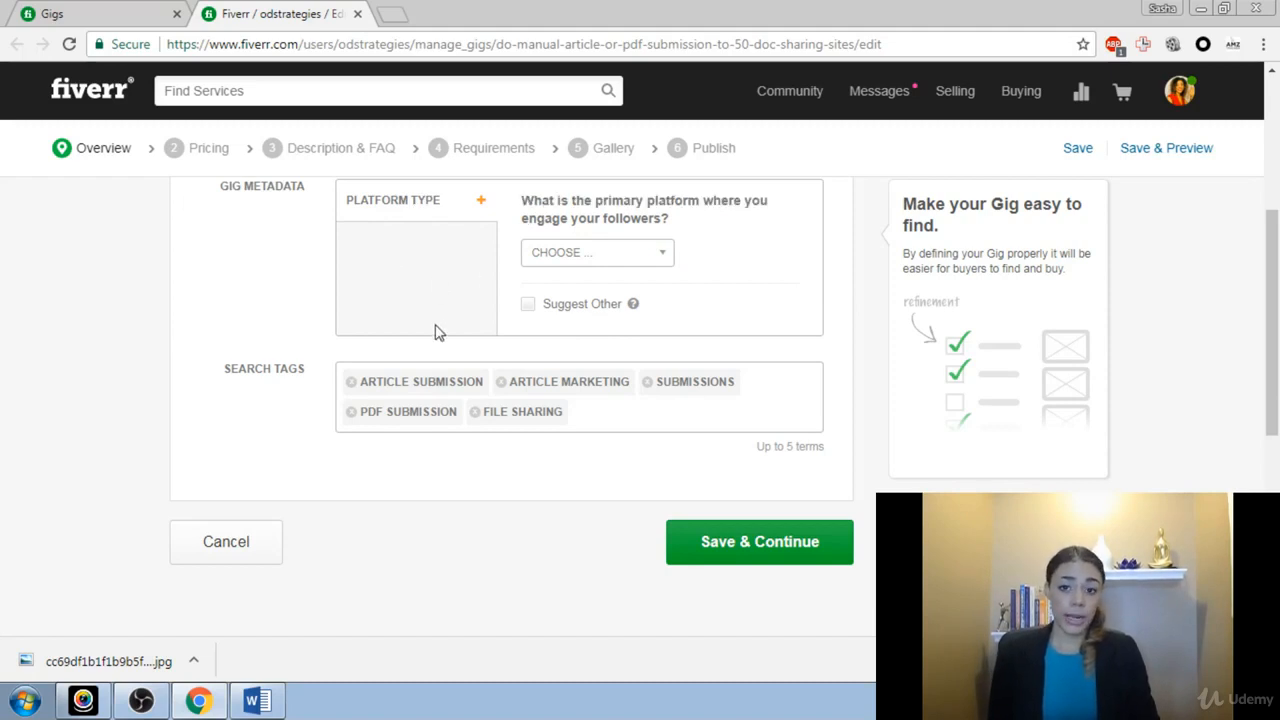
Step: Remove the File Sharing search tag and add "file sharing" back from the tag suggestions
{"action": "mouse_move", "coordinate": [705, 414]}
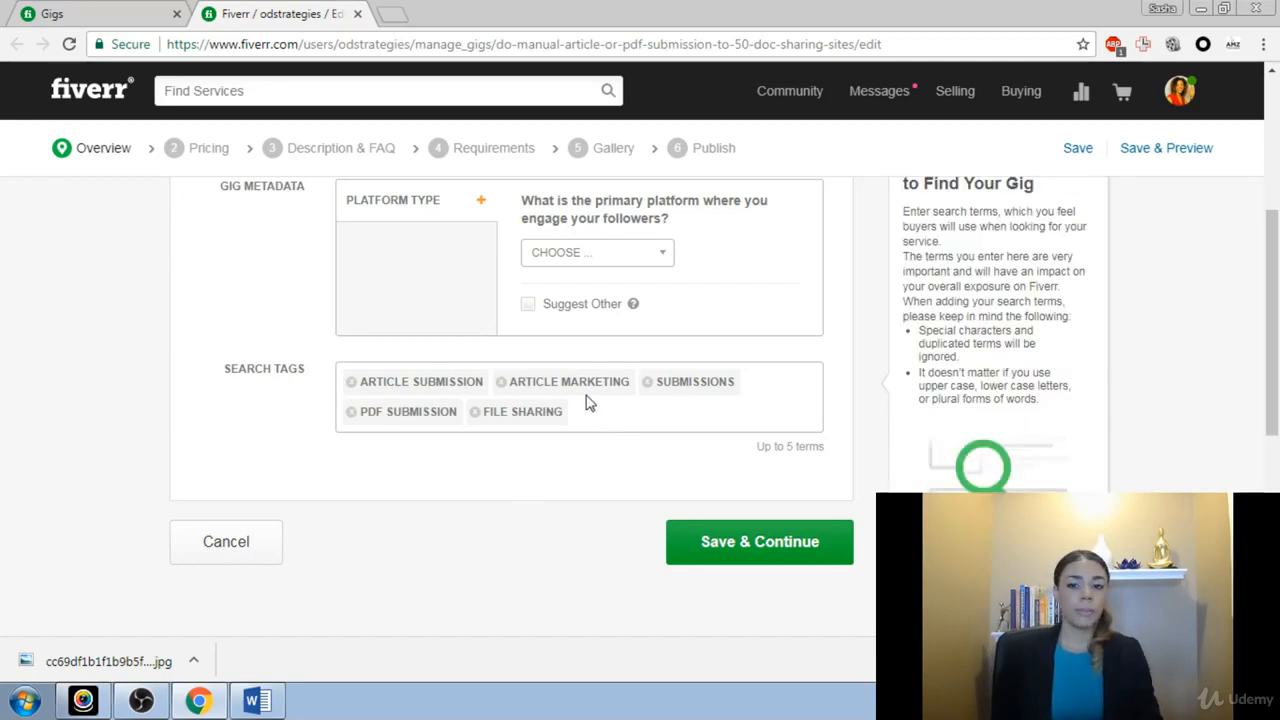
{"action": "scroll", "coordinate": [665, 434], "scroll_direction": "up", "scroll_amount": 4}
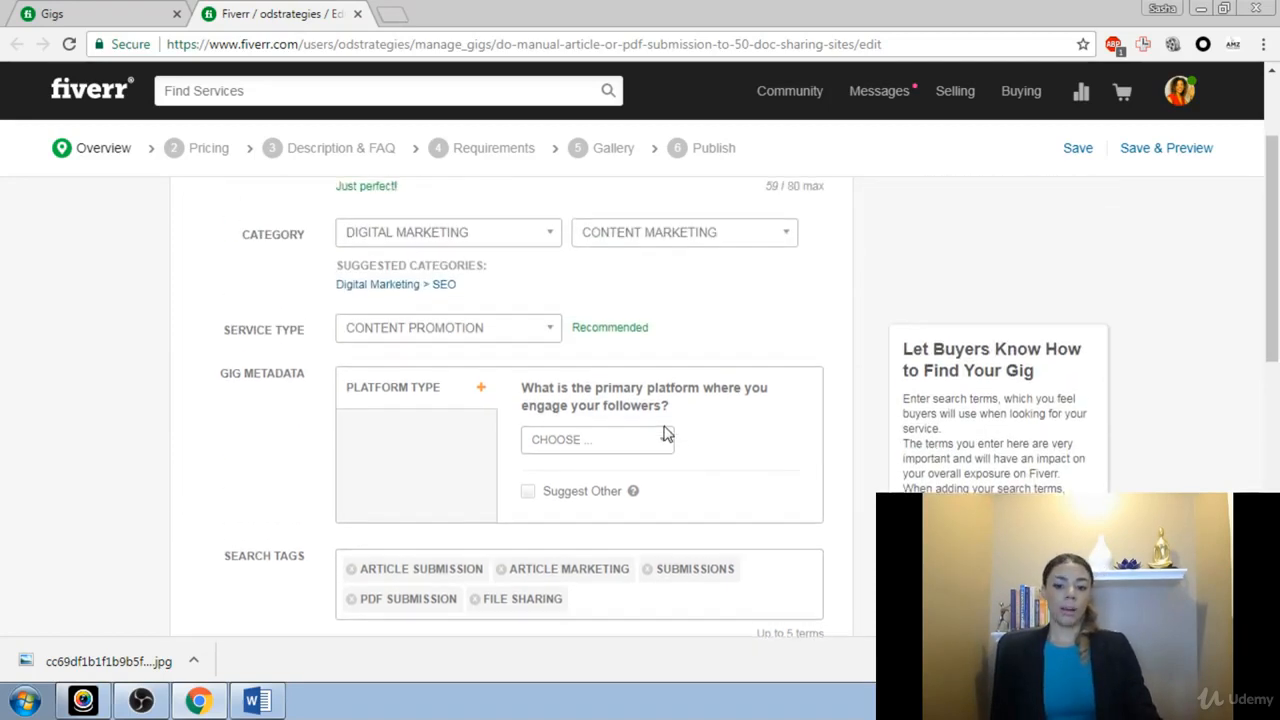
{"action": "scroll", "coordinate": [600, 420], "scroll_direction": "down", "scroll_amount": 2}
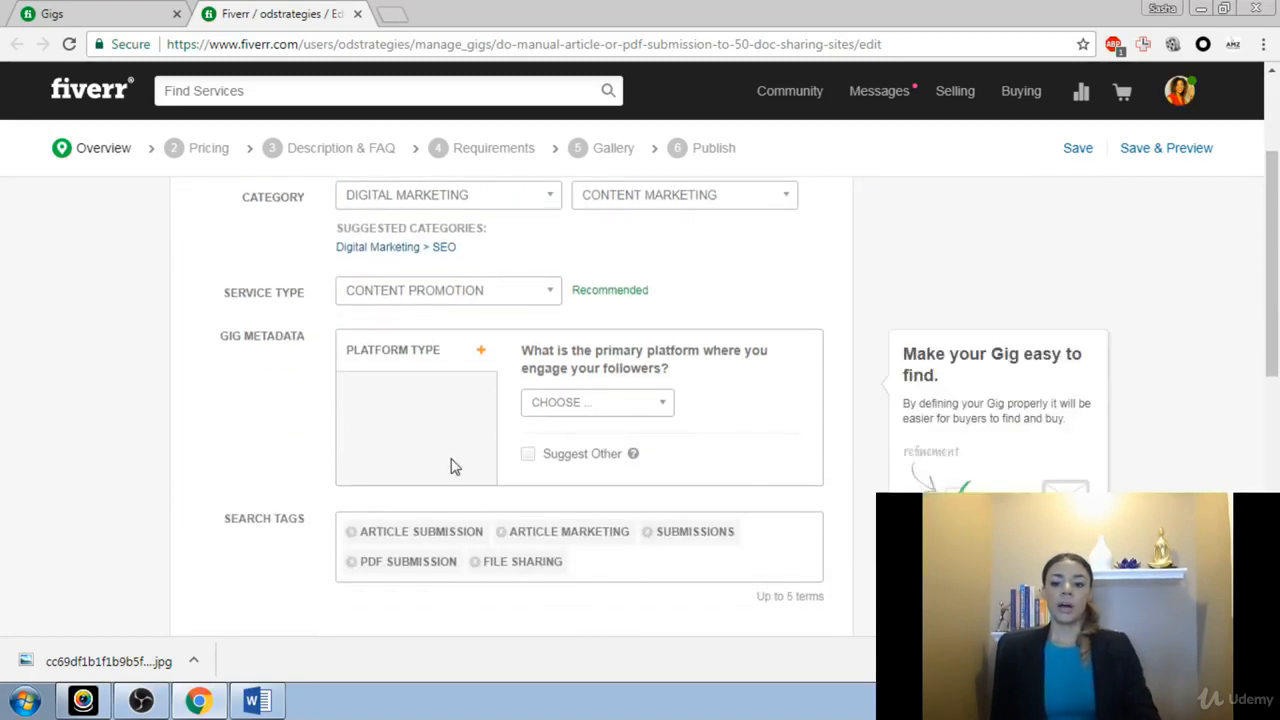
{"action": "scroll", "coordinate": [514, 560], "scroll_direction": "down", "scroll_amount": 2}
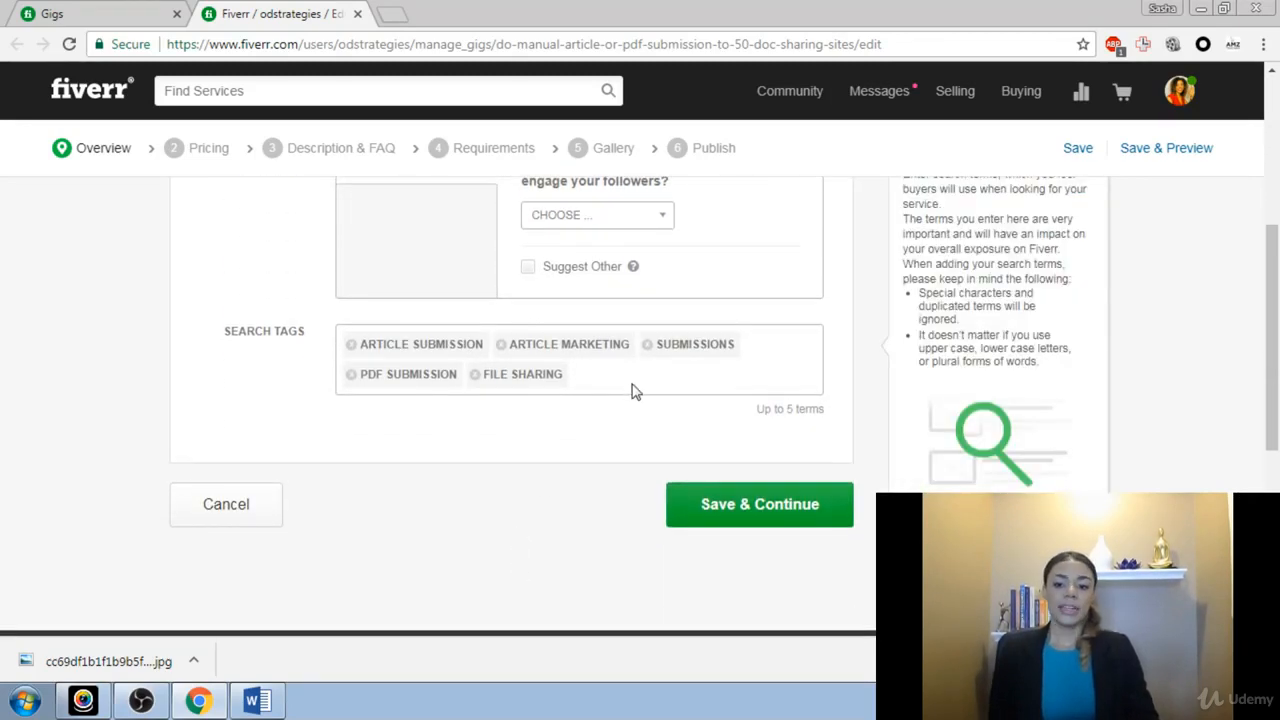
{"action": "left_click", "coordinate": [475, 375]}
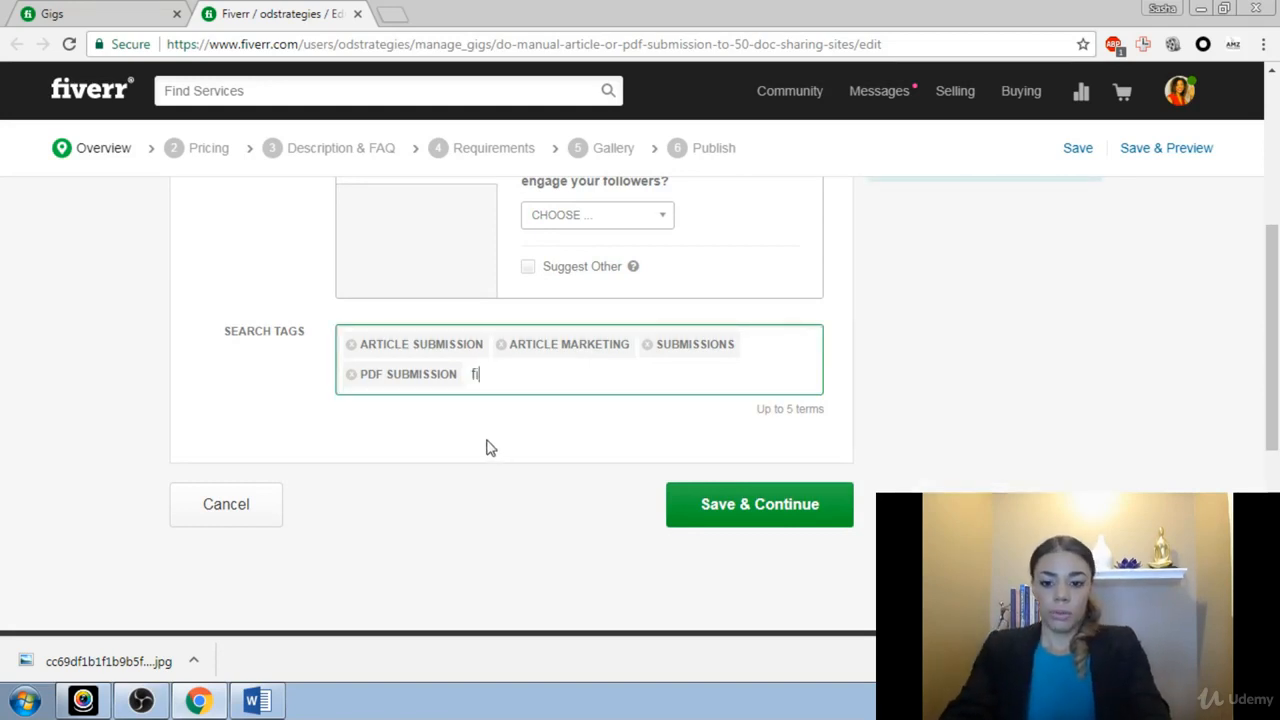
{"action": "type", "text": "filw"}
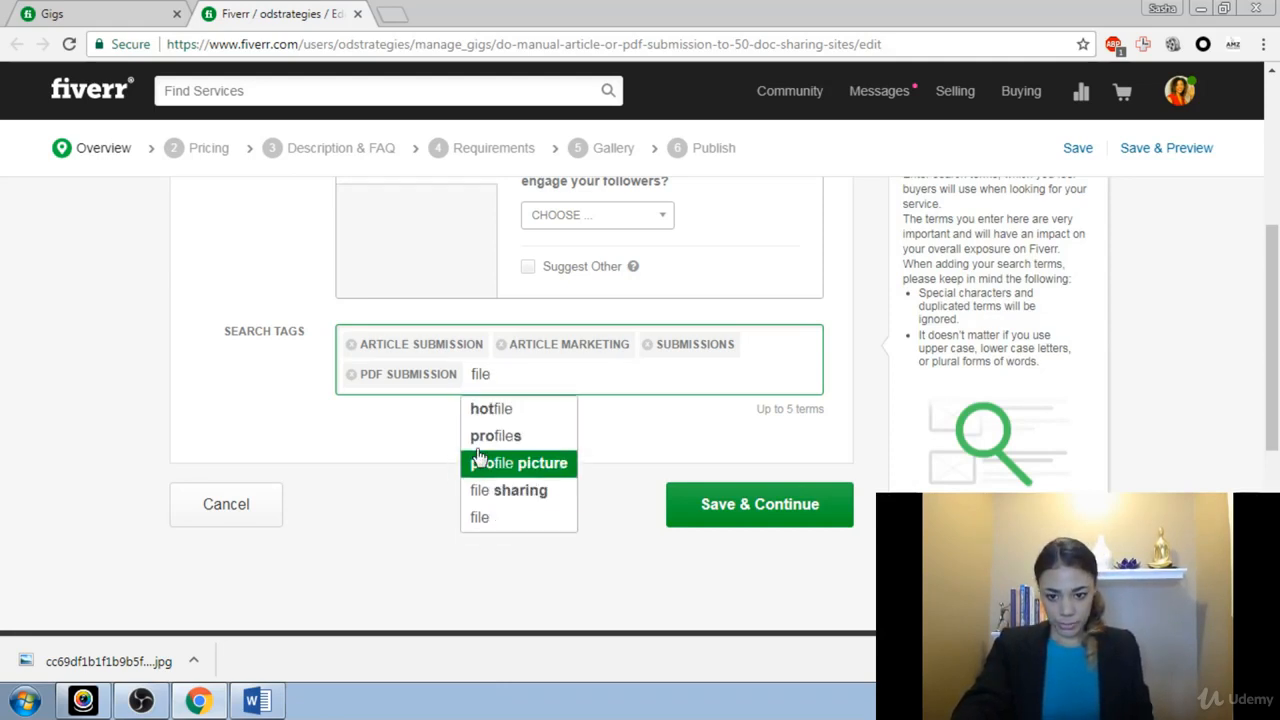
{"action": "left_click", "coordinate": [492, 490]}
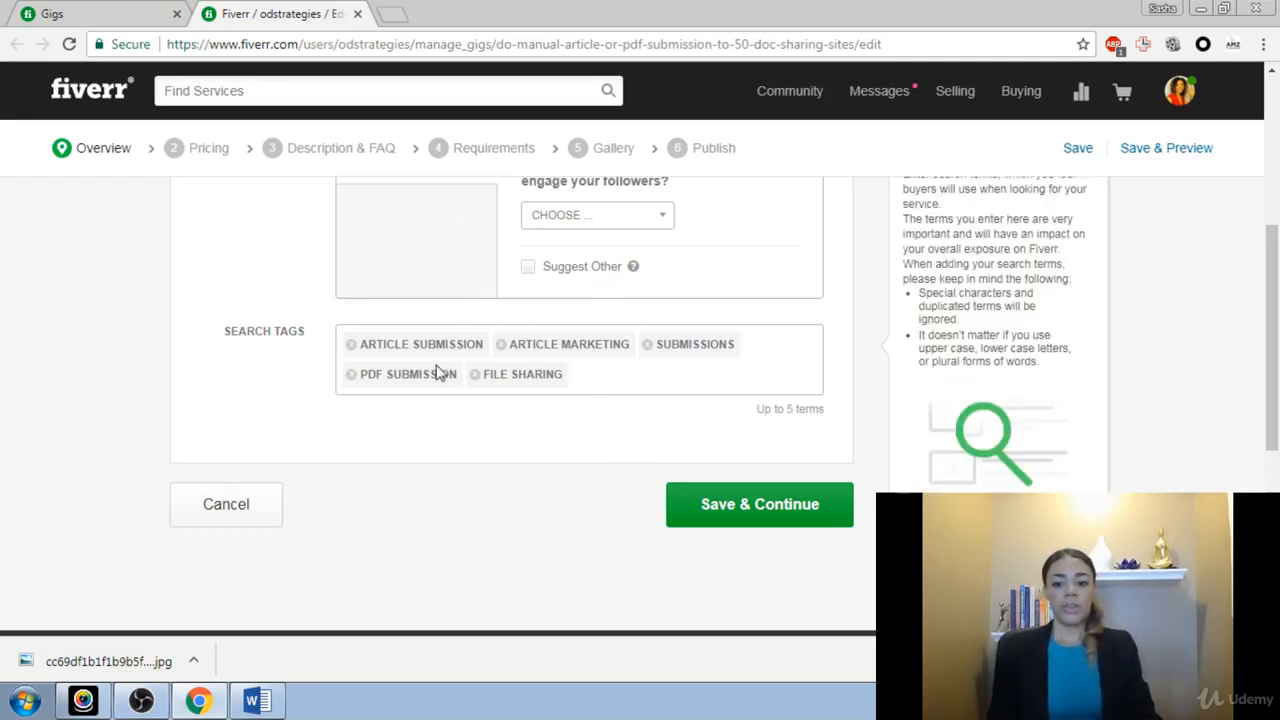
Step: Save the gig overview and continue to the Pricing stage to look over its packages
{"action": "left_click", "coordinate": [797, 513]}
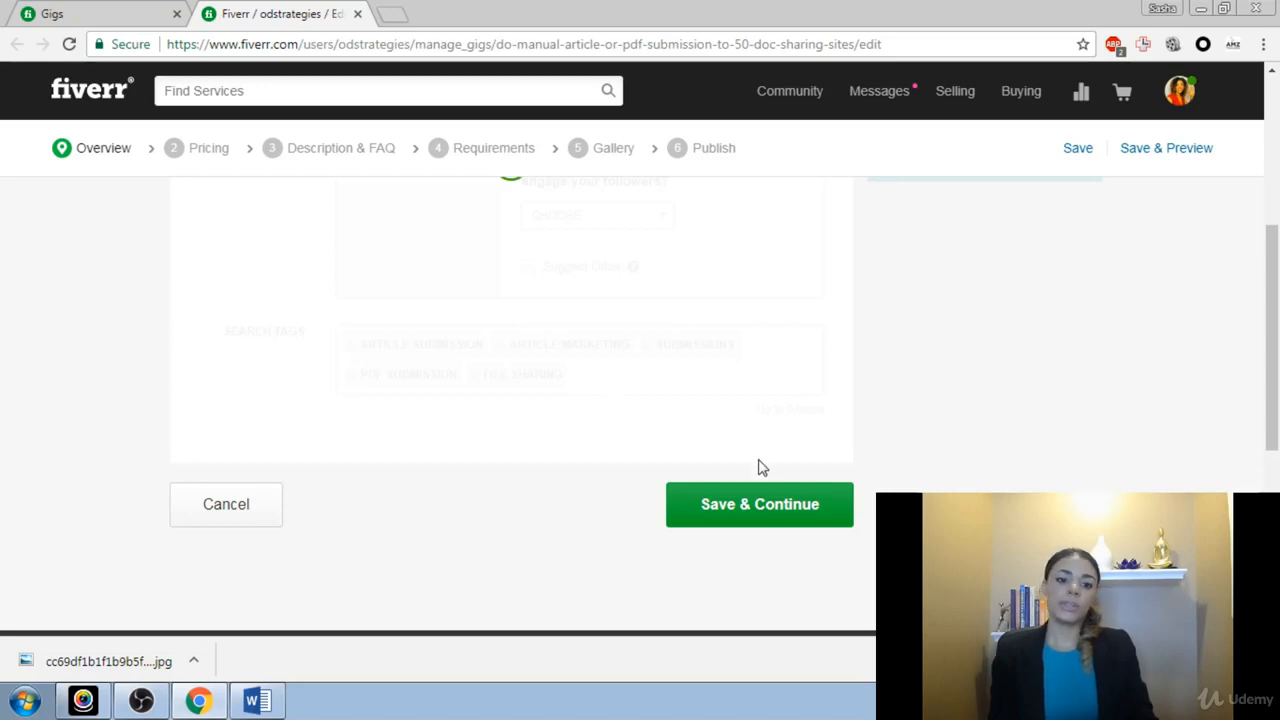
{"action": "left_click", "coordinate": [208, 150]}
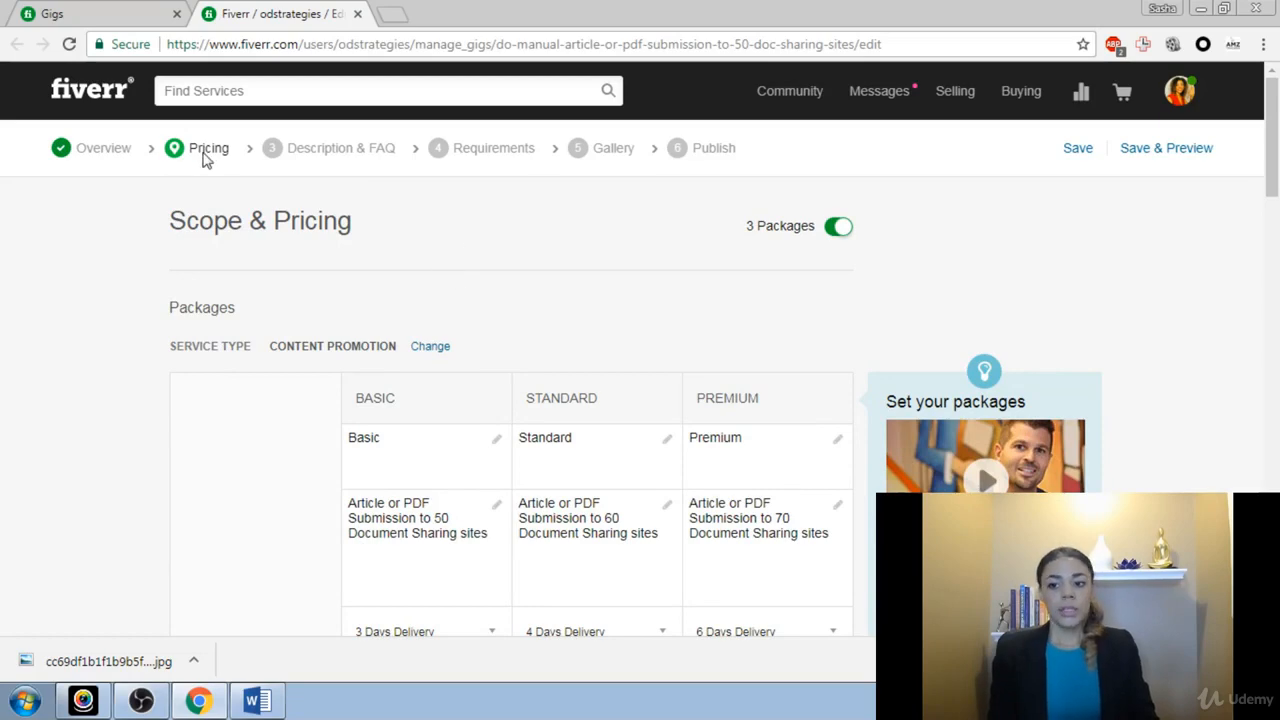
{"action": "scroll", "coordinate": [415, 228], "scroll_direction": "down", "scroll_amount": 1}
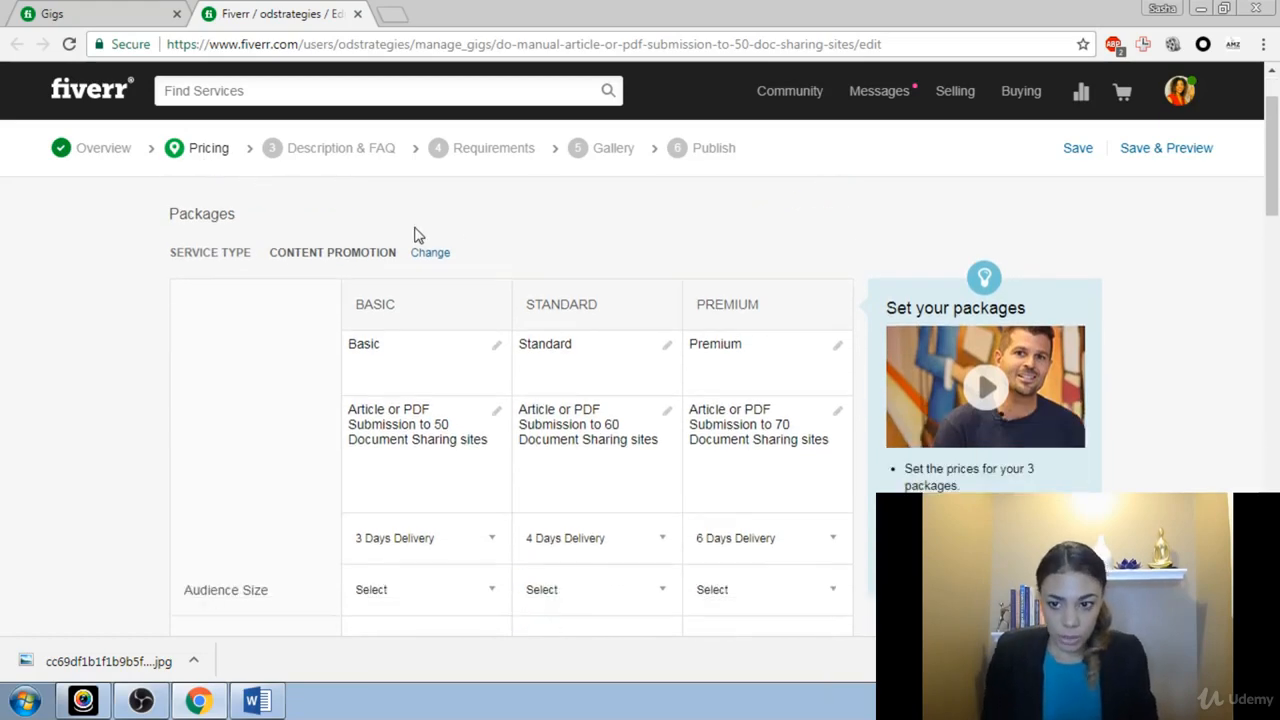
{"action": "scroll", "coordinate": [414, 222], "scroll_direction": "up", "scroll_amount": 1}
{"action": "scroll", "coordinate": [414, 220], "scroll_direction": "down", "scroll_amount": 3}
{"action": "scroll", "coordinate": [414, 220], "scroll_direction": "up", "scroll_amount": 2}
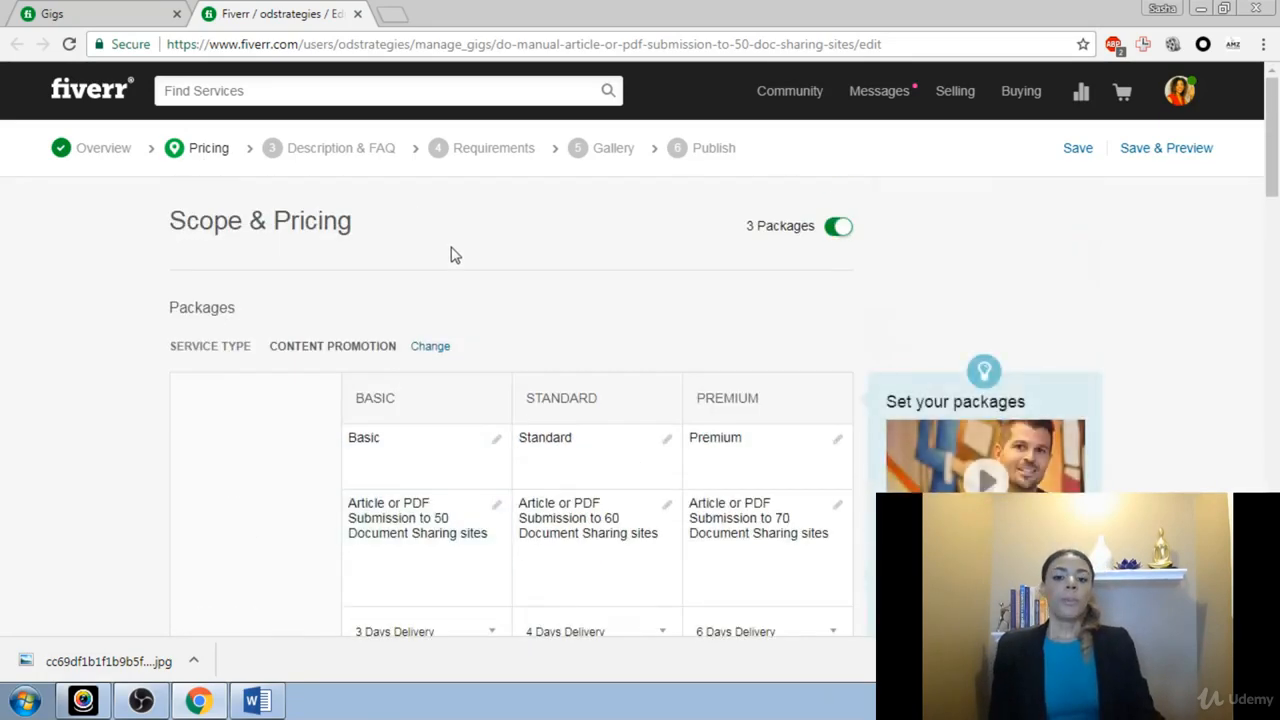
{"action": "scroll", "coordinate": [593, 287], "scroll_direction": "down", "scroll_amount": 1}
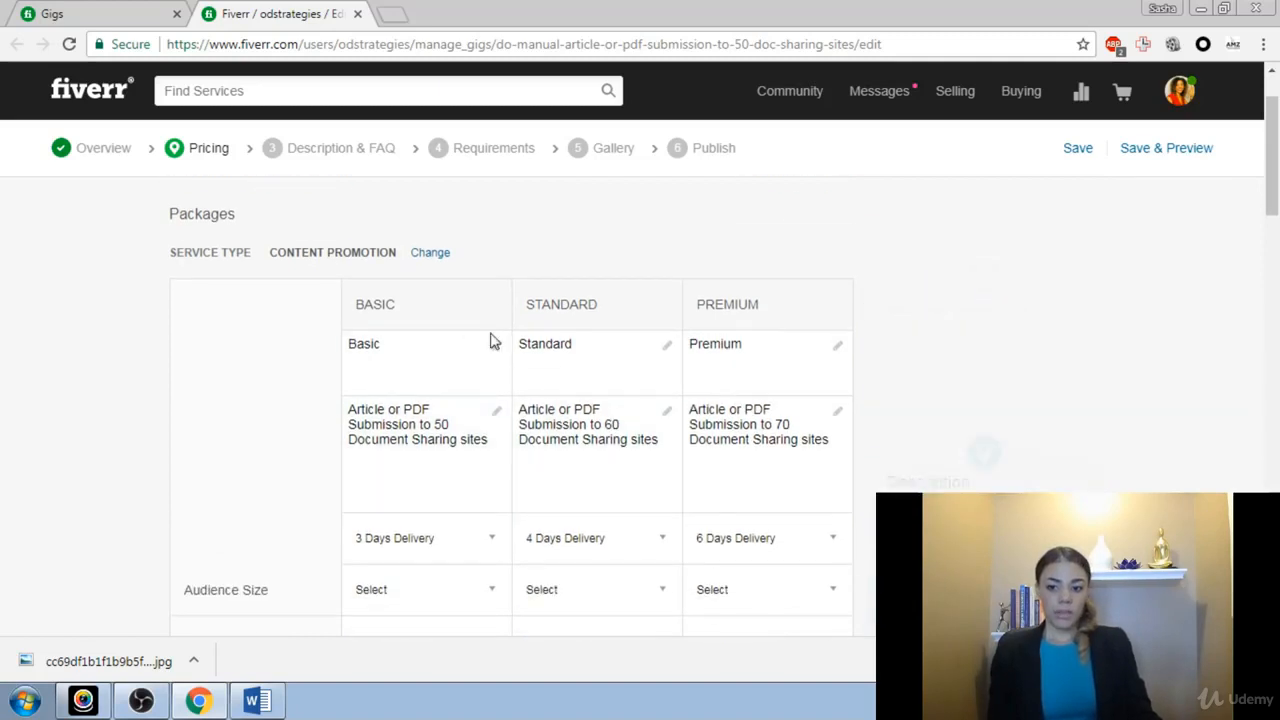
Step: Look over the titles, descriptions and delivery times of the Basic, Standard and Premium packages
{"action": "scroll", "coordinate": [633, 447], "scroll_direction": "up", "scroll_amount": 1}
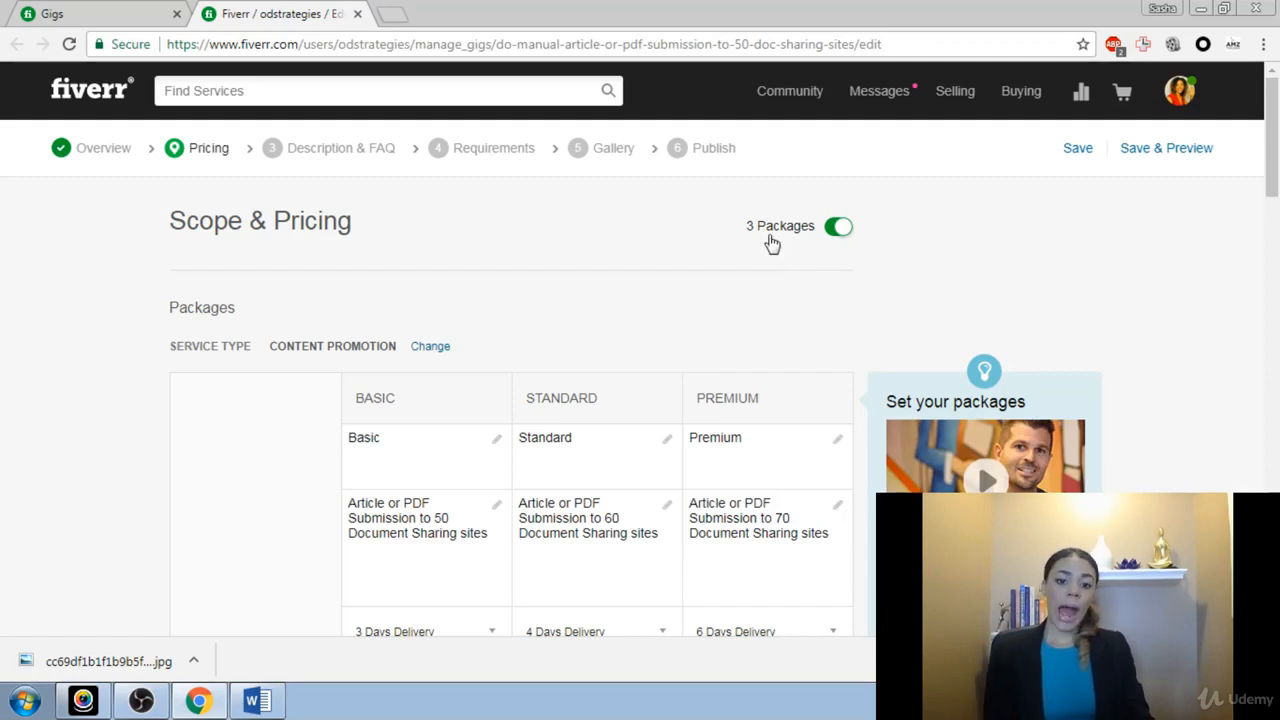
{"action": "scroll", "coordinate": [695, 250], "scroll_direction": "down", "scroll_amount": 1}
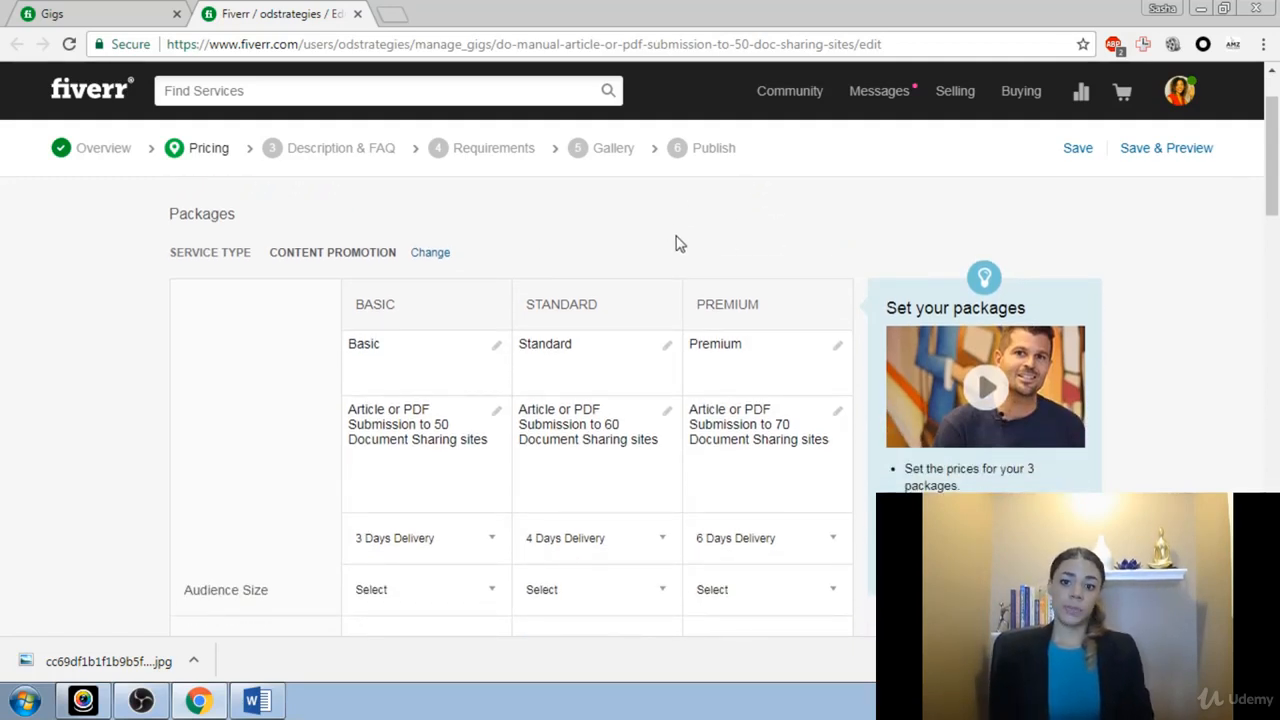
{"action": "scroll", "coordinate": [668, 285], "scroll_direction": "down", "scroll_amount": 1}
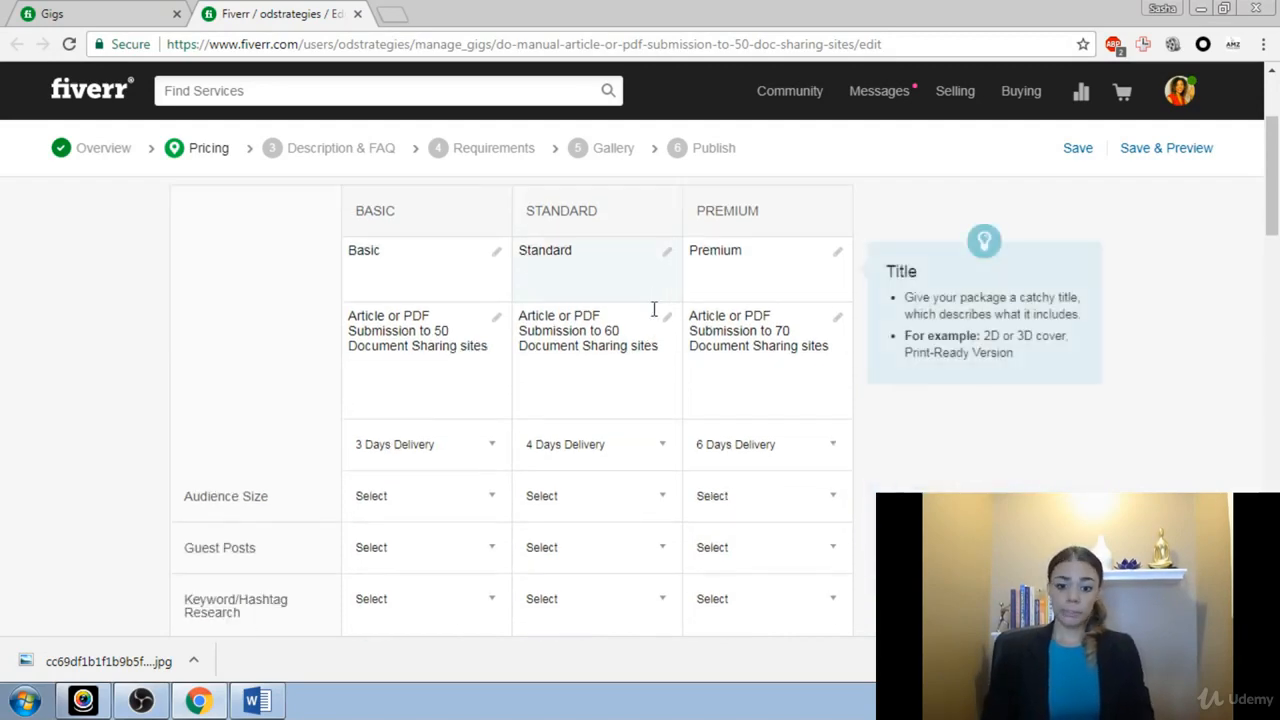
{"action": "scroll", "coordinate": [551, 443], "scroll_direction": "down", "scroll_amount": 1}
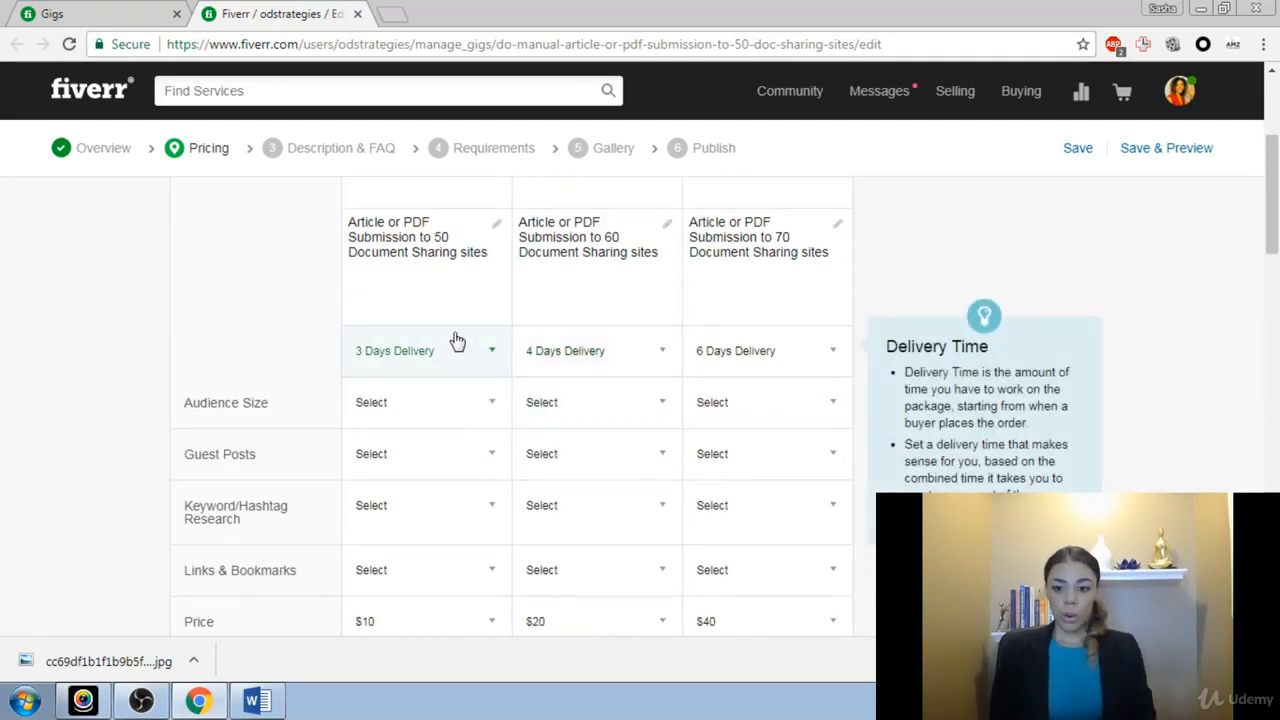
{"action": "scroll", "coordinate": [457, 337], "scroll_direction": "up", "scroll_amount": 2}
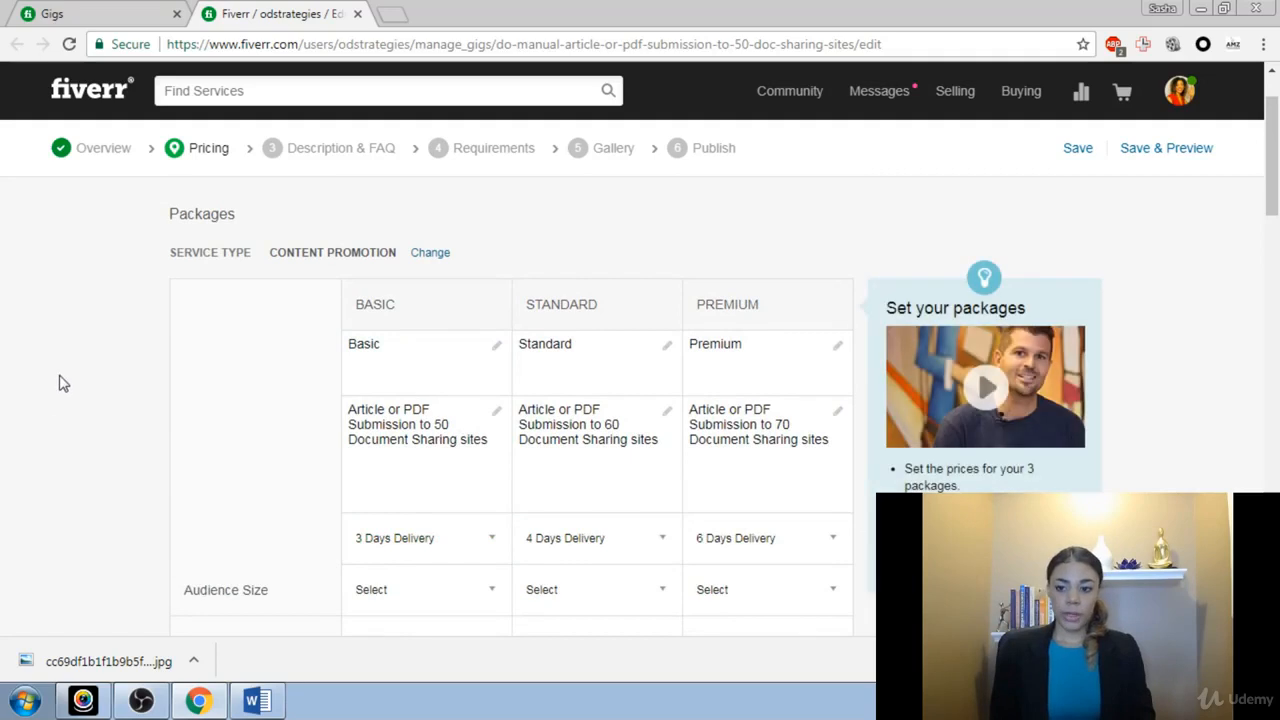
{"action": "scroll", "coordinate": [145, 376], "scroll_direction": "down", "scroll_amount": 1}
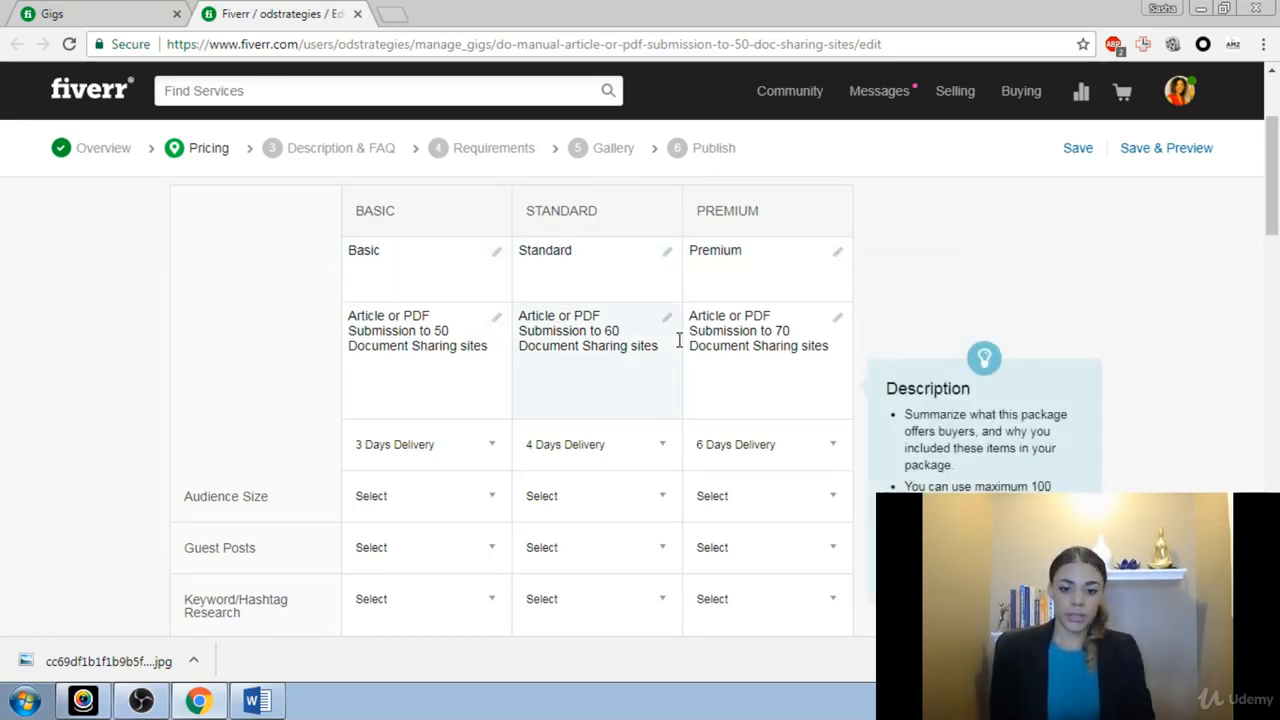
{"action": "scroll", "coordinate": [560, 345], "scroll_direction": "down", "scroll_amount": 1}
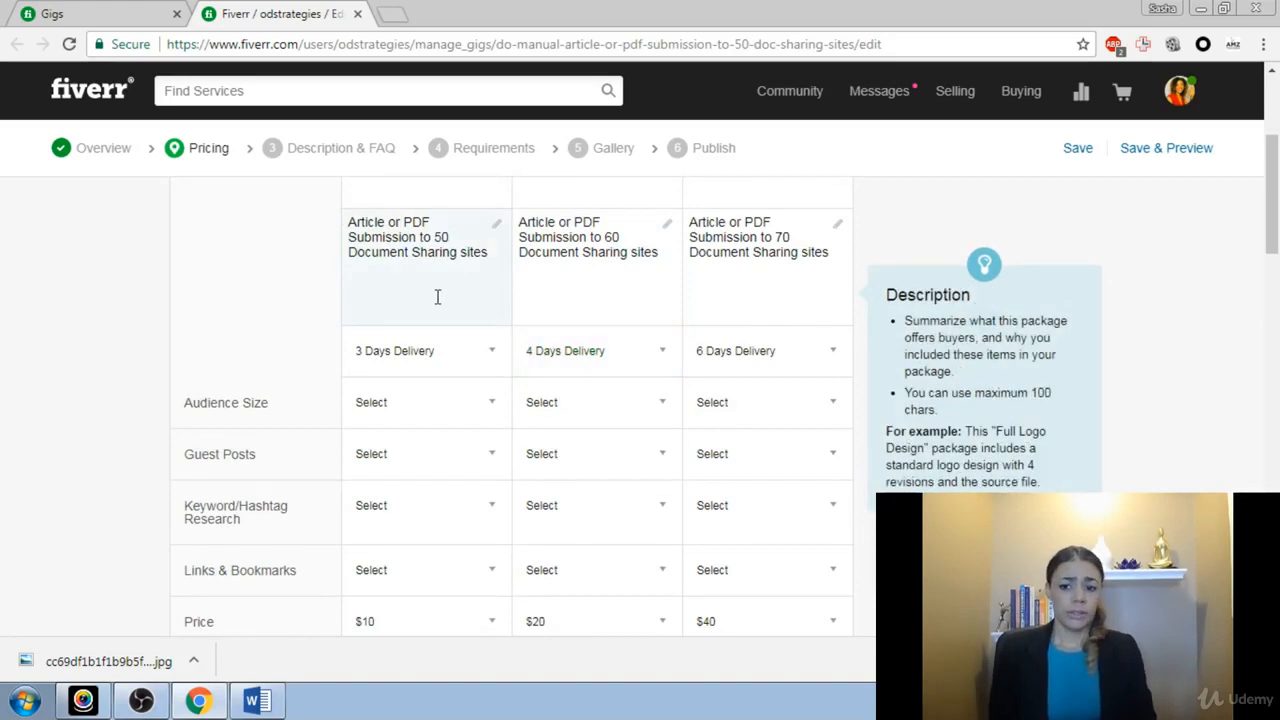
Step: Check the Basic package's delivery time choices and keep 3 Days Delivery selected
{"action": "left_click", "coordinate": [495, 356]}
{"action": "mouse_move", "coordinate": [495, 356]}
{"action": "left_mouse_down"}
{"action": "mouse_move", "coordinate": [497, 547]}
{"action": "mouse_move", "coordinate": [486, 334]}
{"action": "left_mouse_up"}
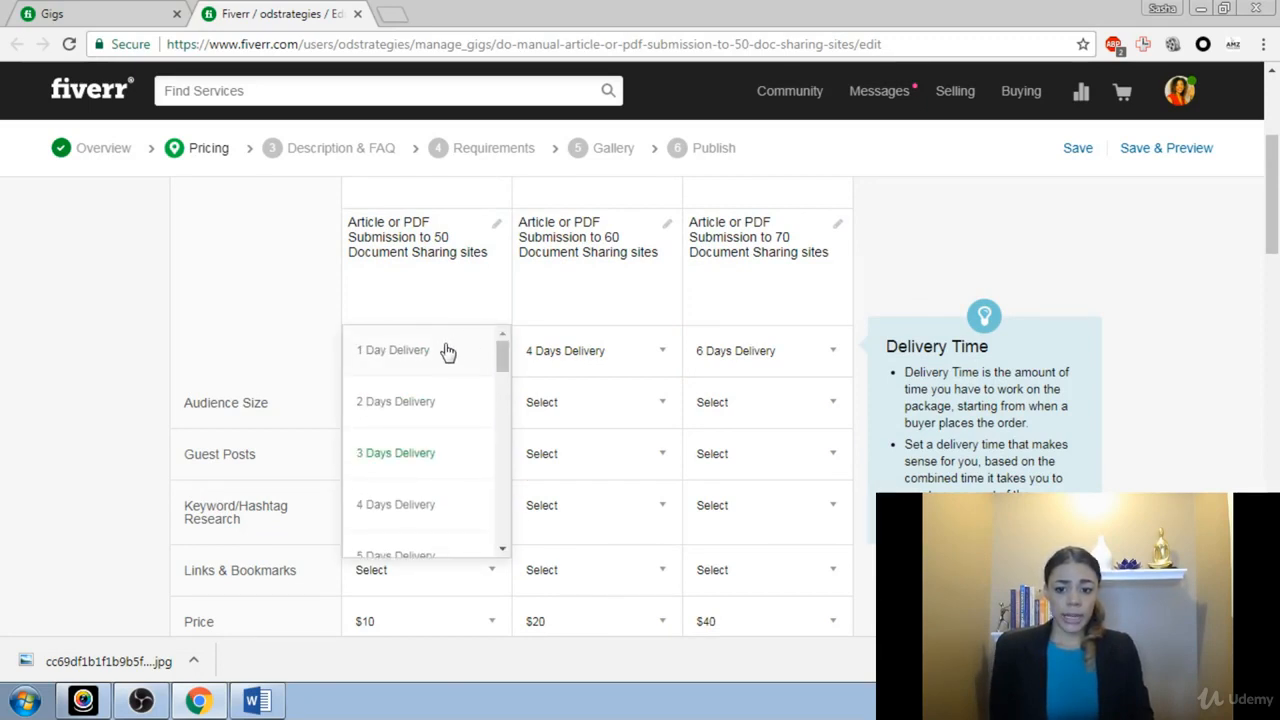
{"action": "left_click", "coordinate": [421, 453]}
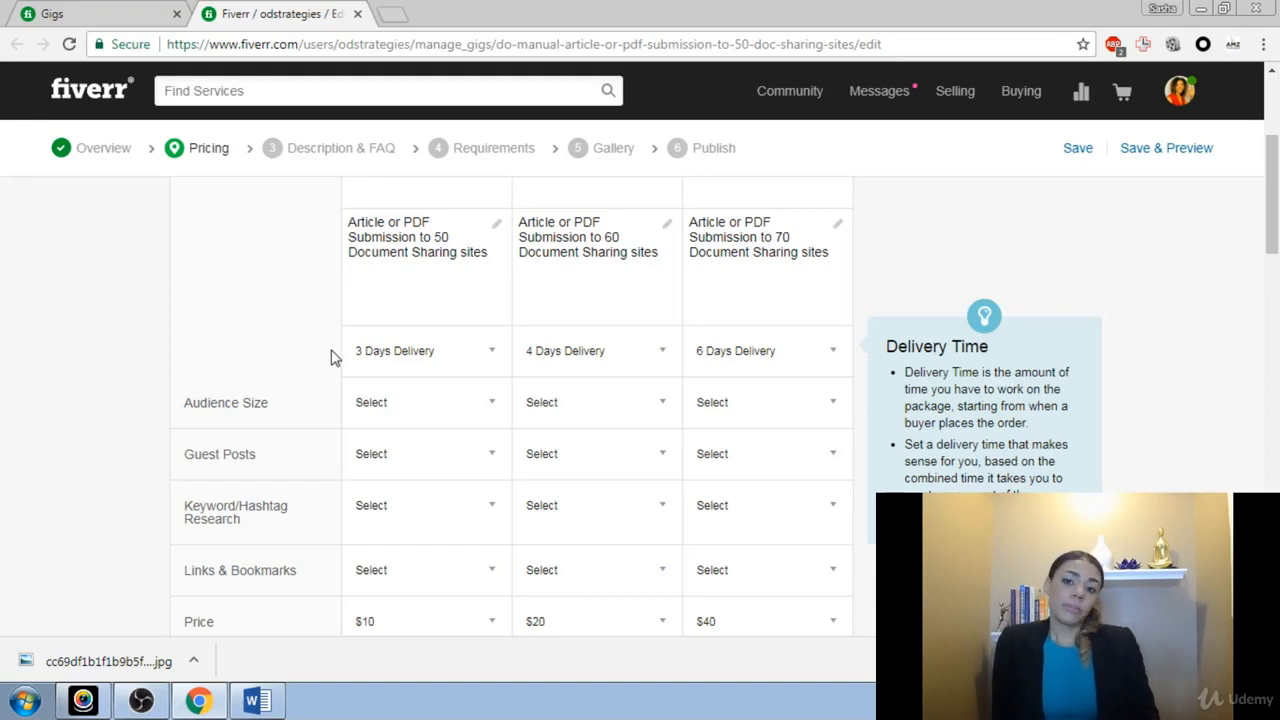
{"action": "scroll", "coordinate": [335, 358], "scroll_direction": "down", "scroll_amount": 1}
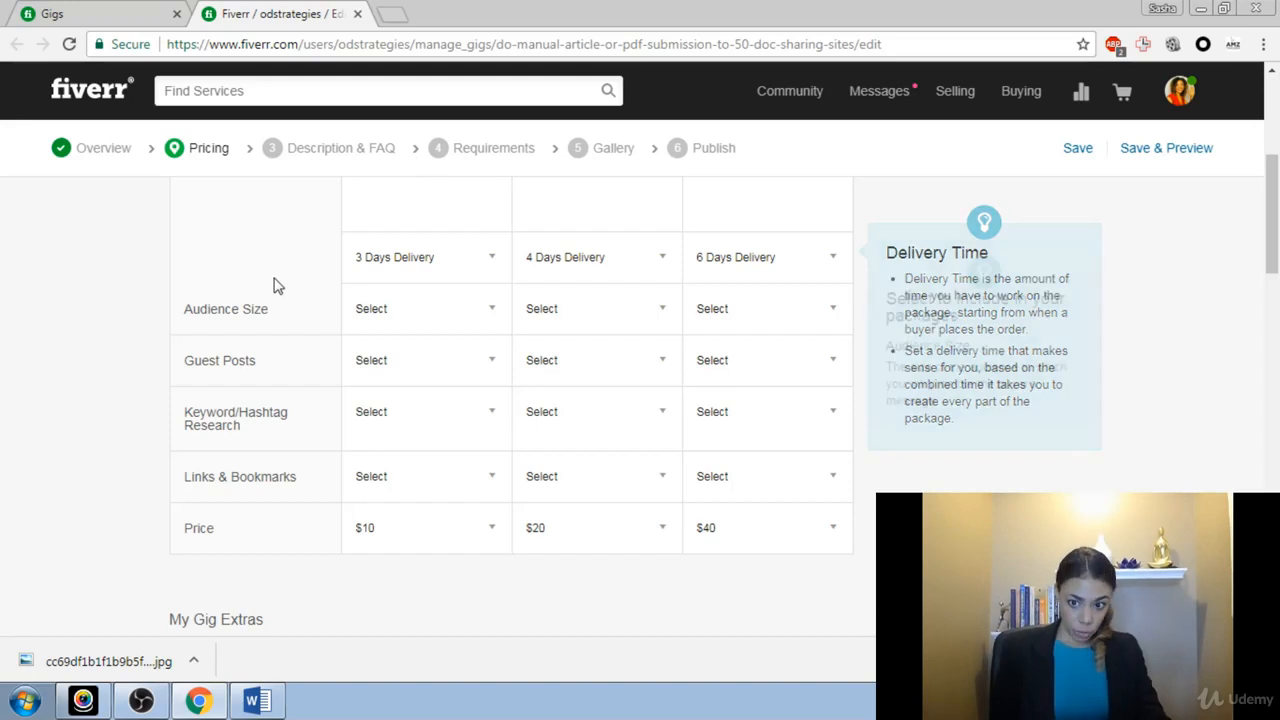
{"action": "left_click", "coordinate": [497, 261]}
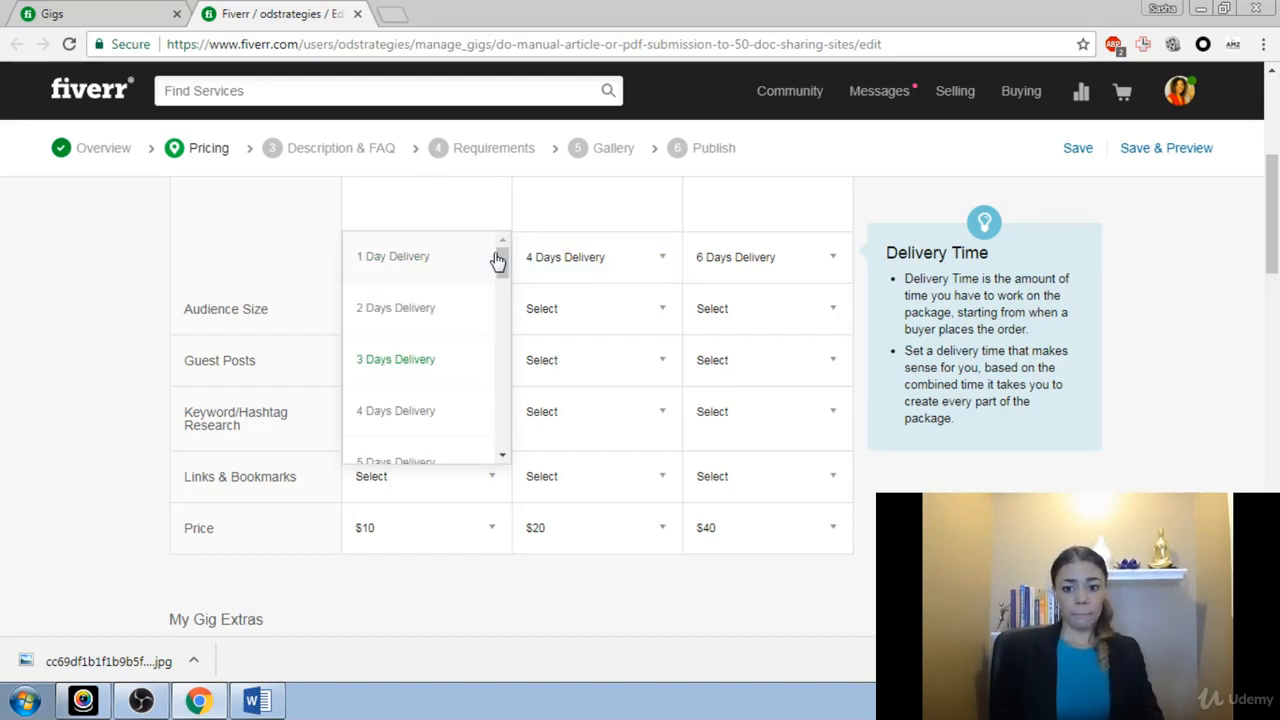
{"action": "left_click", "coordinate": [411, 359]}
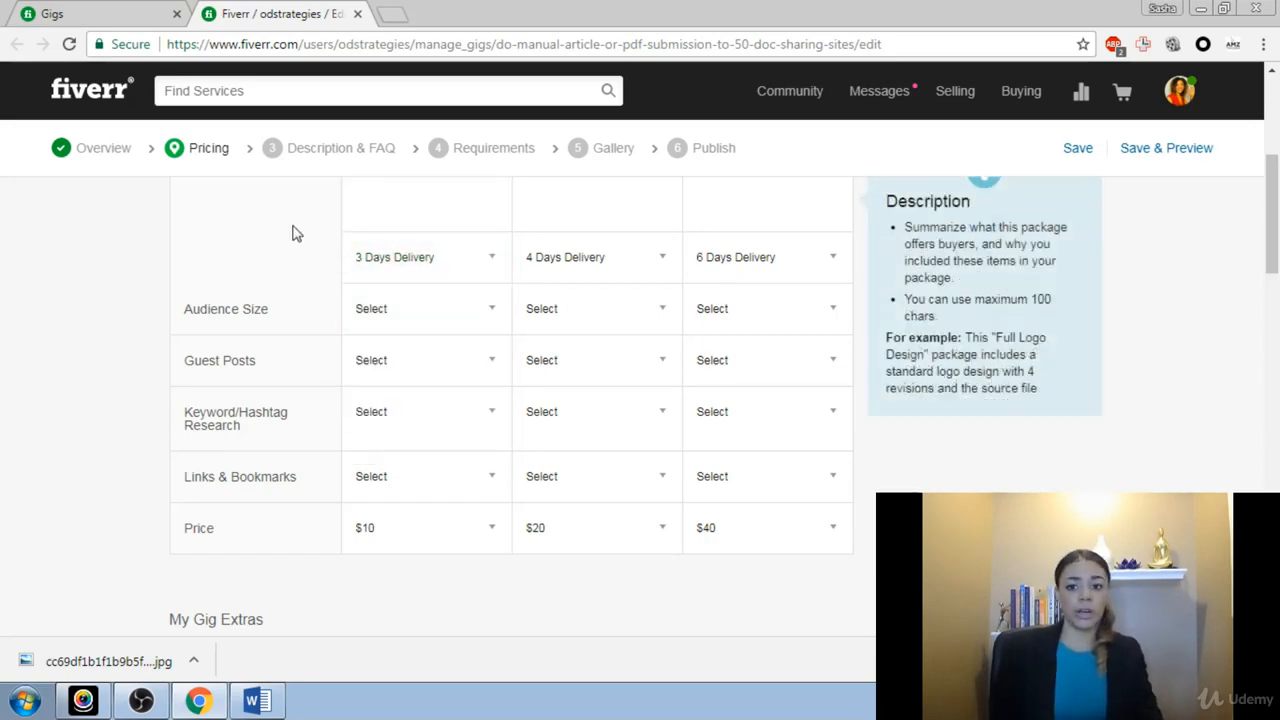
Step: Examine the extra fast delivery terms for each package and compare them with the packages' regular delivery times
{"action": "scroll", "coordinate": [294, 240], "scroll_direction": "down", "scroll_amount": 2}
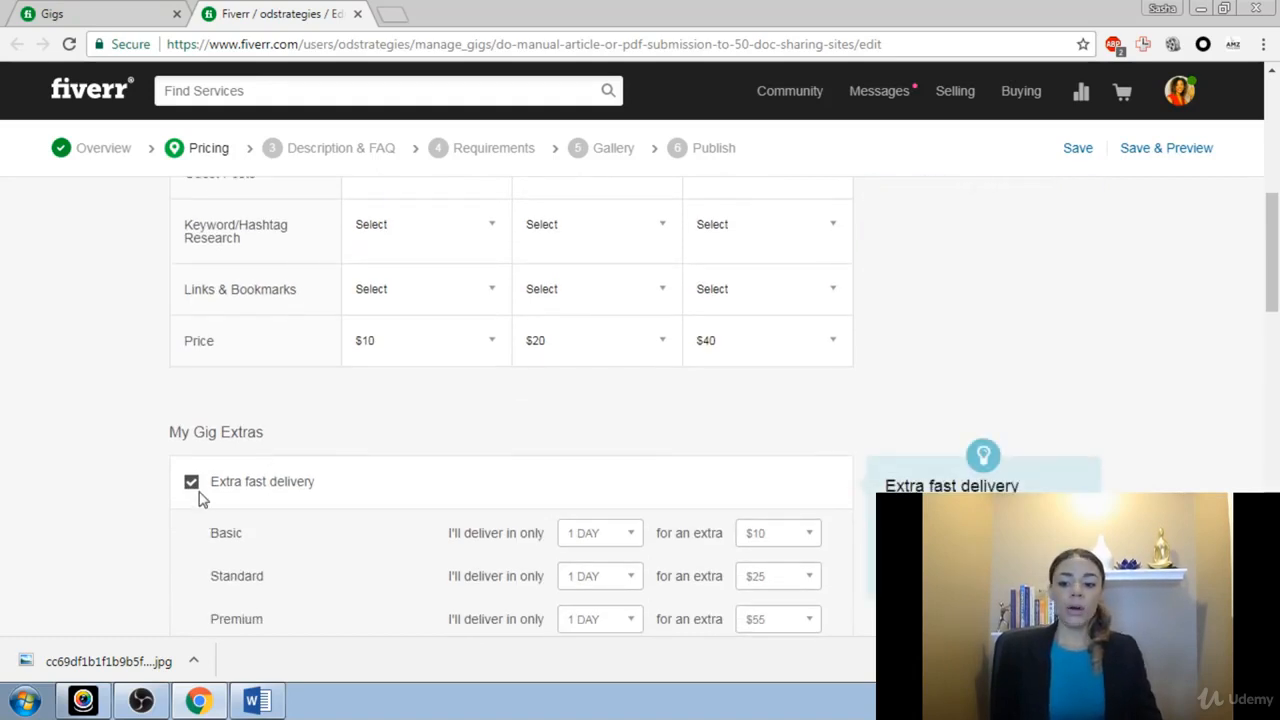
{"action": "scroll", "coordinate": [200, 498], "scroll_direction": "down", "scroll_amount": 2}
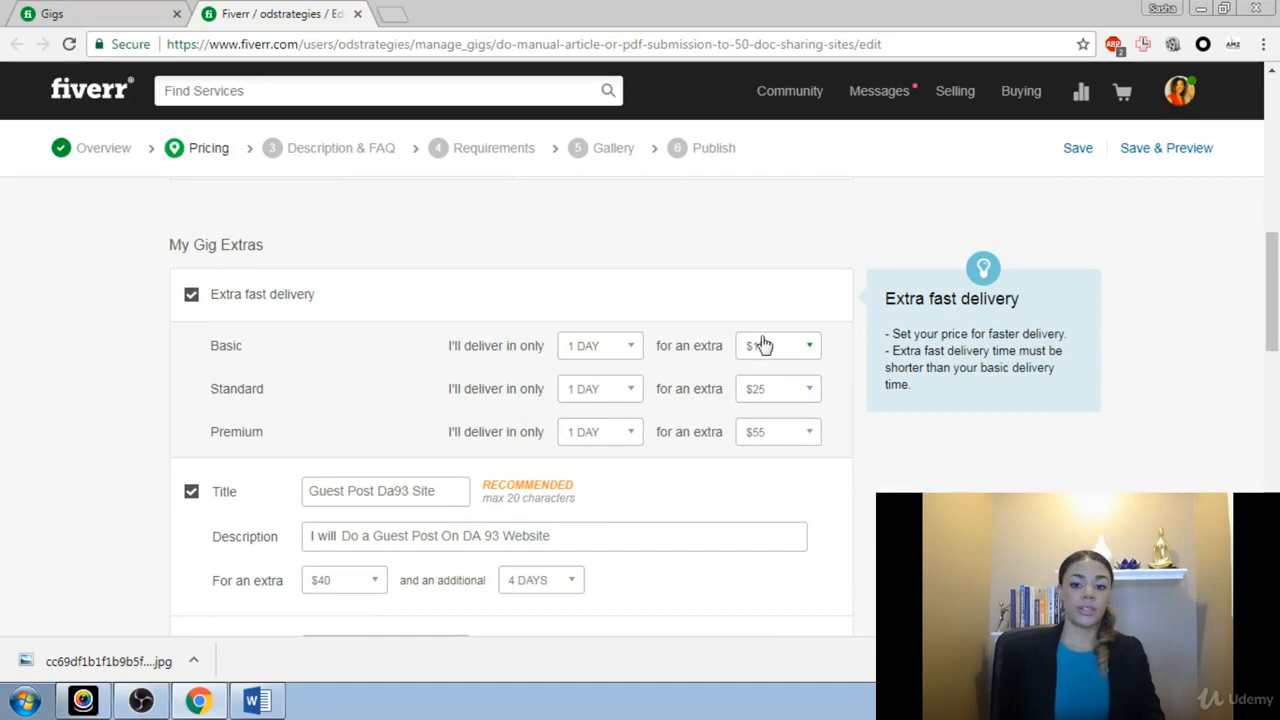
{"action": "scroll", "coordinate": [635, 362], "scroll_direction": "up", "scroll_amount": 4}
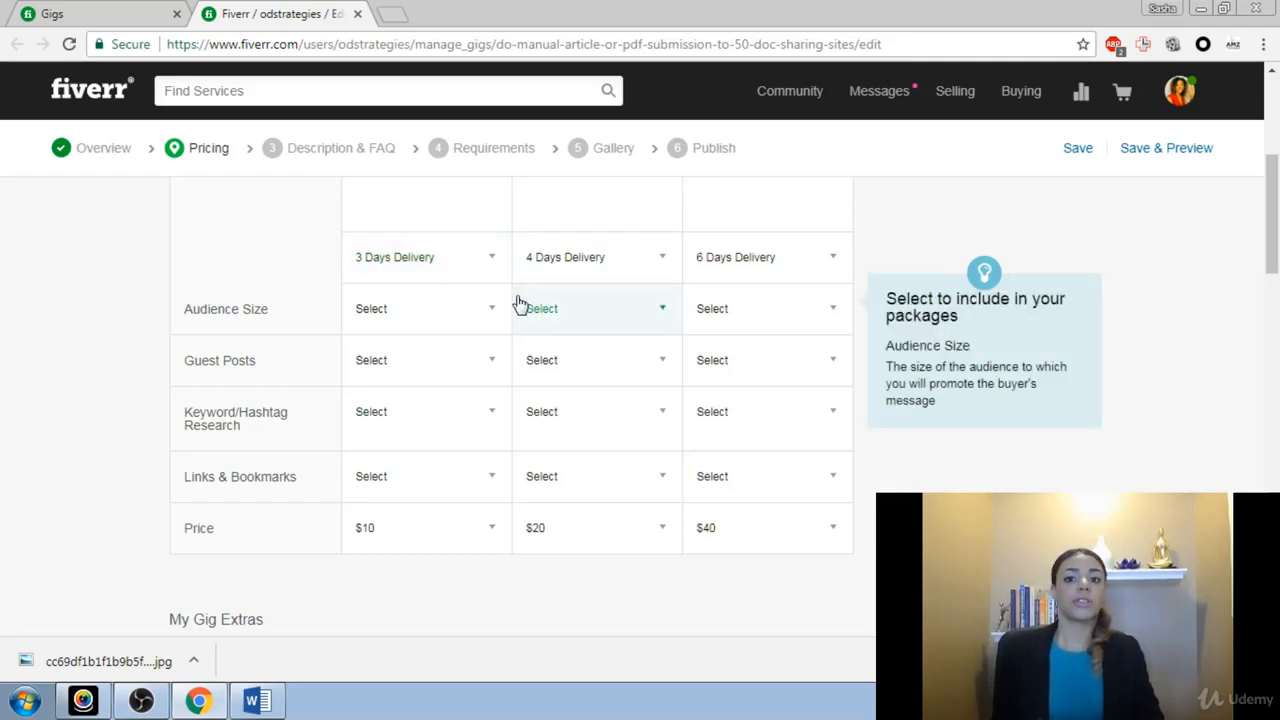
Step: Examine the optional package features, from Audience Size to Links & Bookmarks, without selecting any values
{"action": "scroll", "coordinate": [518, 303], "scroll_direction": "down", "scroll_amount": 2}
{"action": "scroll", "coordinate": [518, 303], "scroll_direction": "up", "scroll_amount": 1}
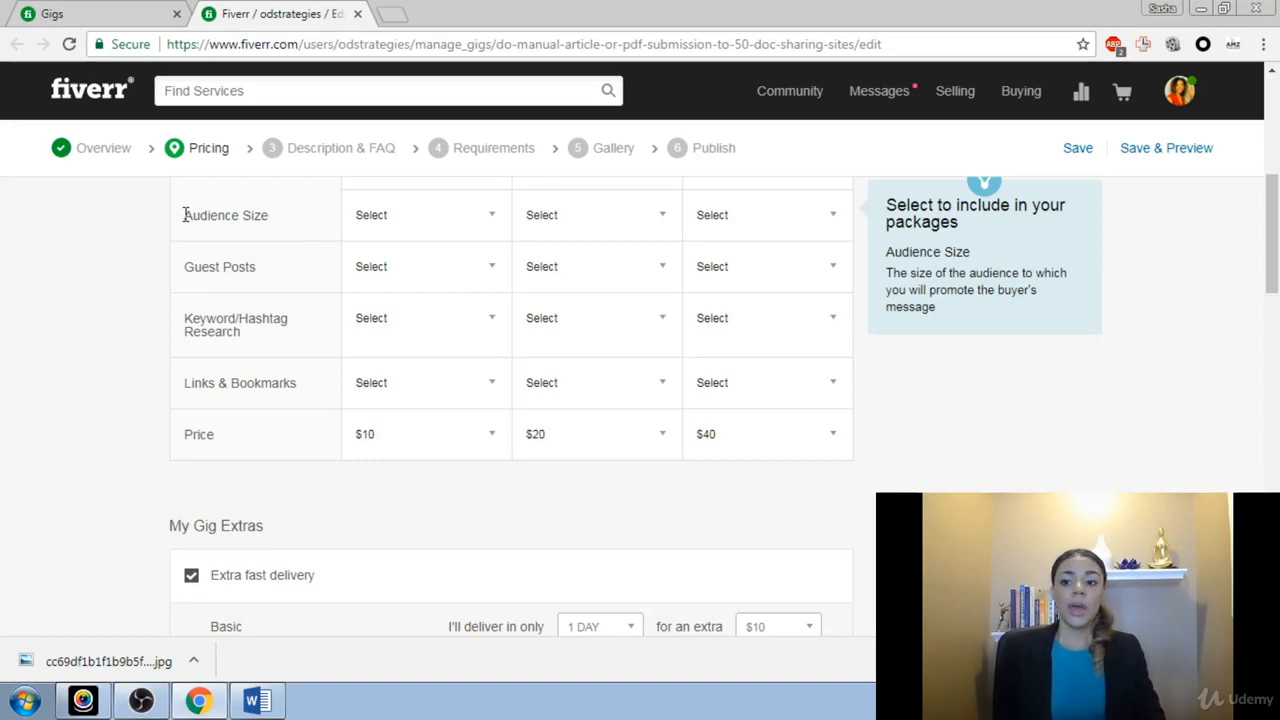
{"action": "left_click_drag", "start_coordinate": [185, 215], "coordinate": [278, 217]}
{"action": "left_click", "coordinate": [274, 228]}
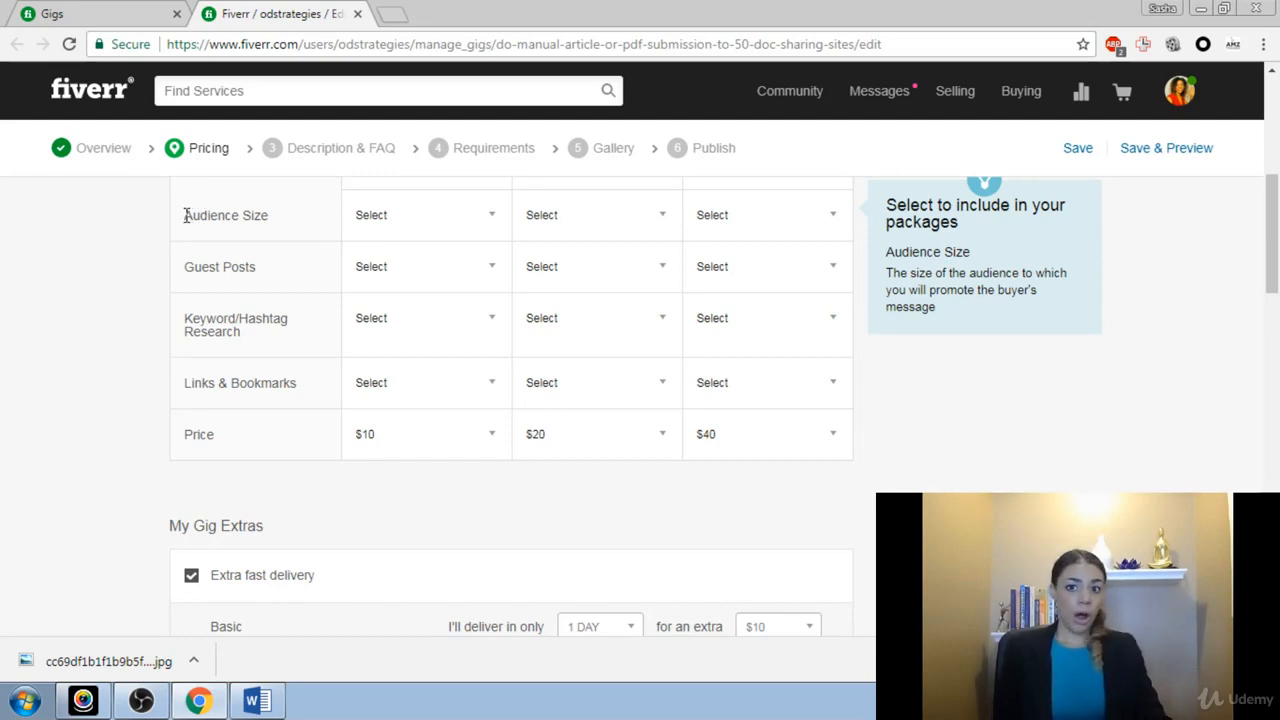
{"action": "left_click_drag", "start_coordinate": [185, 215], "coordinate": [272, 222]}
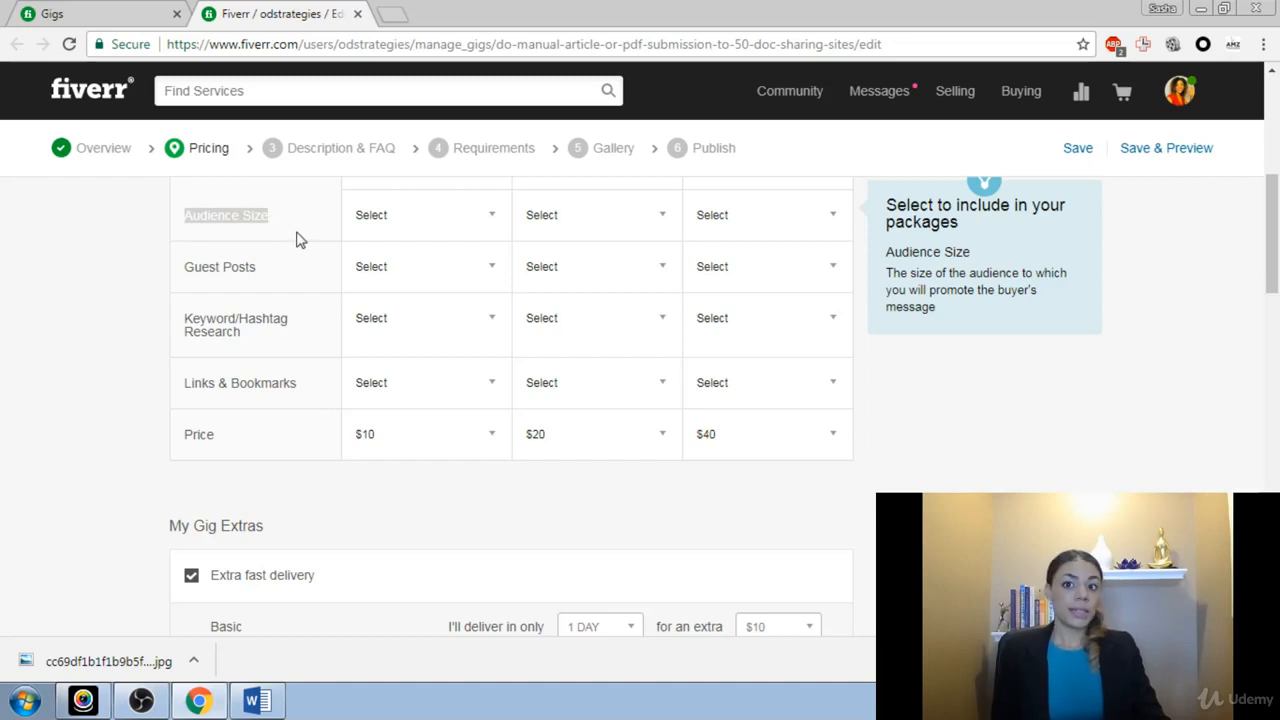
{"action": "left_click", "coordinate": [197, 221]}
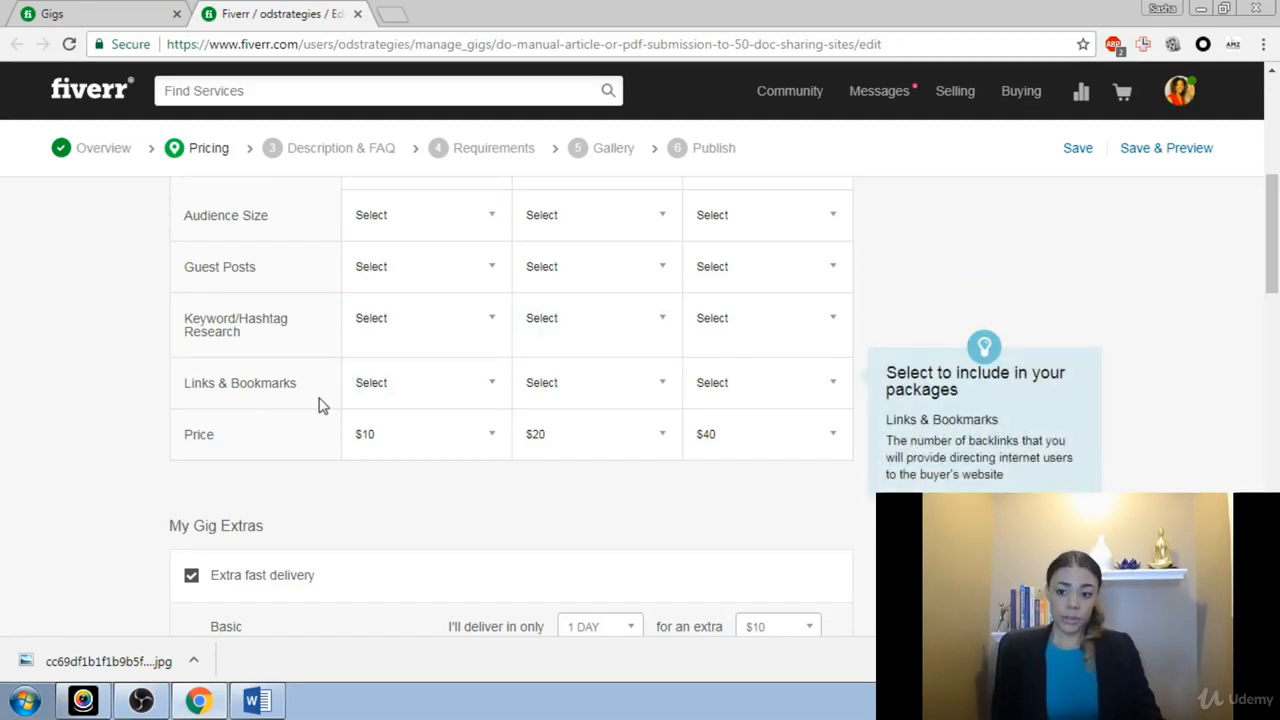
{"action": "scroll", "coordinate": [800, 387], "scroll_direction": "down", "scroll_amount": 1}
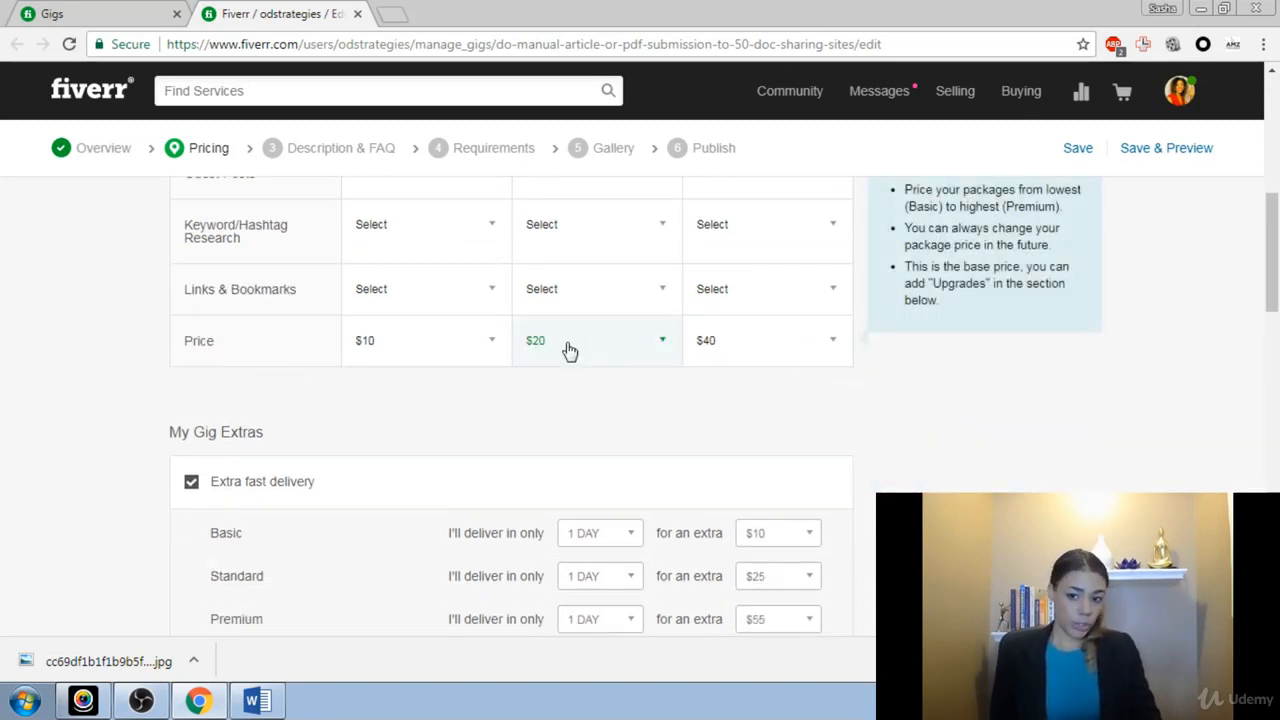
Step: Look through the full range of price choices for the Basic package and set its price to $995
{"action": "left_click", "coordinate": [492, 341]}
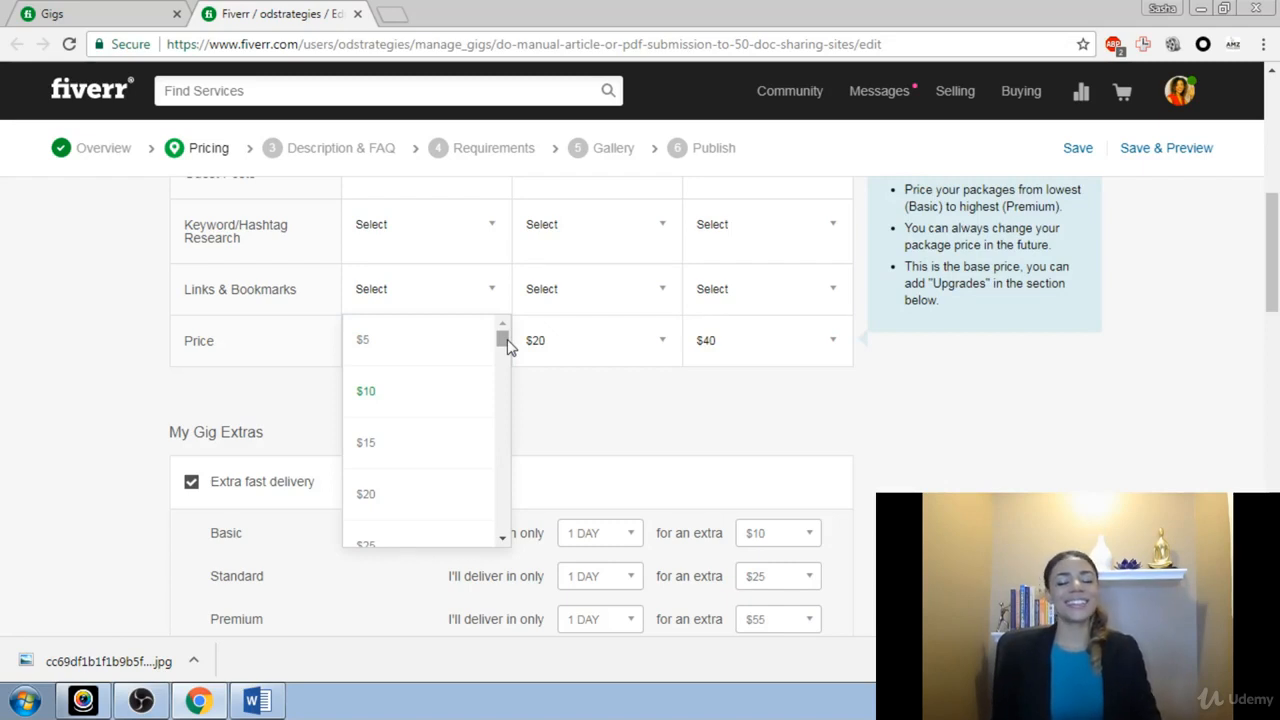
{"action": "left_click_drag", "start_coordinate": [507, 345], "coordinate": [494, 533]}
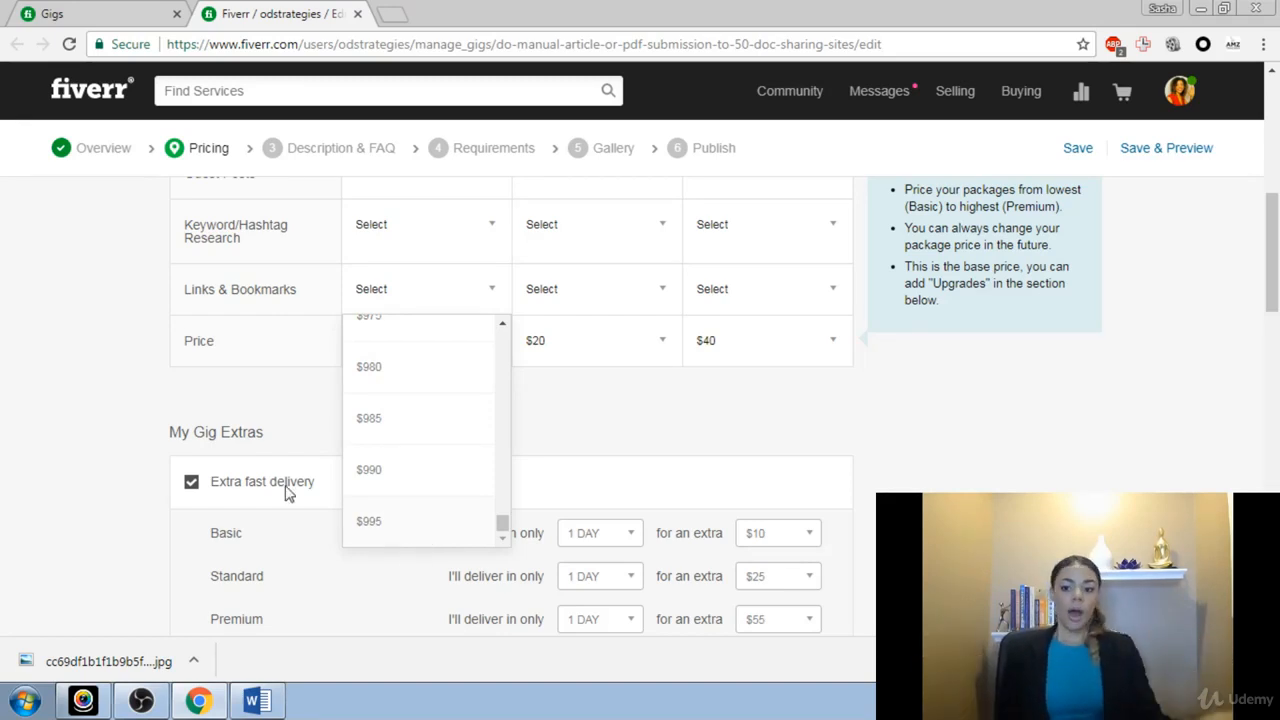
{"action": "left_click_drag", "start_coordinate": [502, 528], "coordinate": [502, 338]}
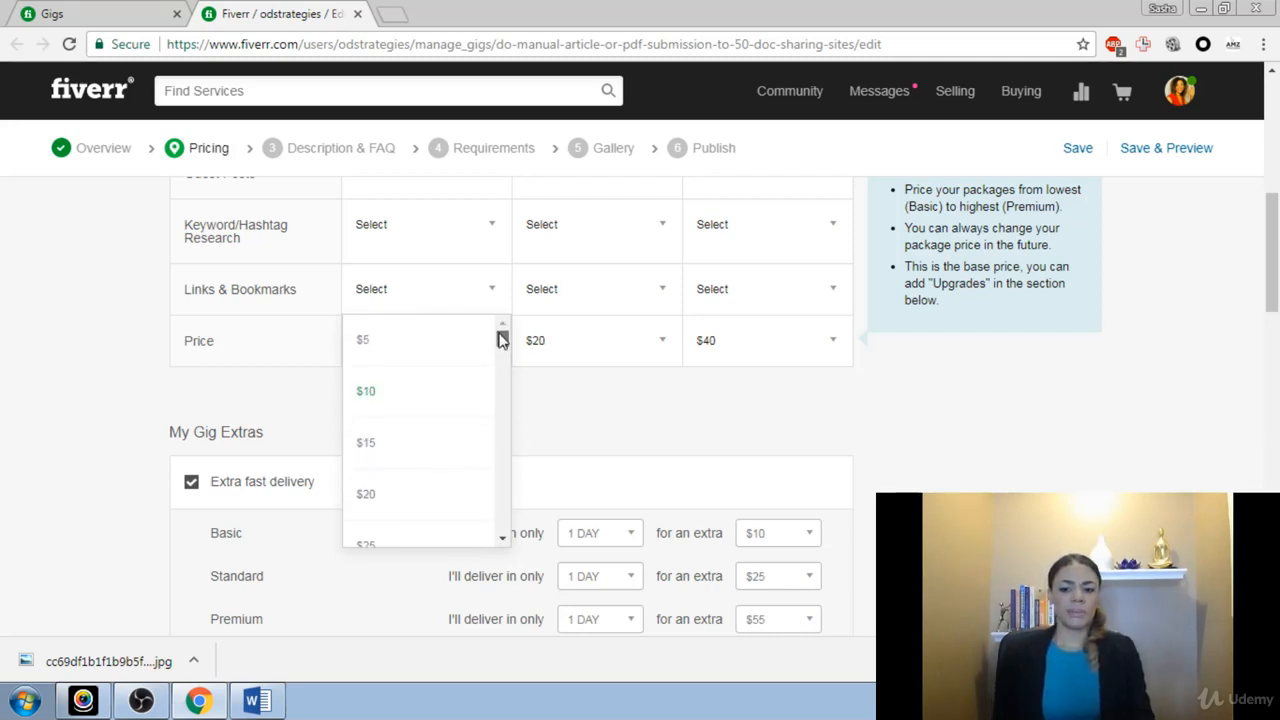
{"action": "scroll", "coordinate": [420, 474], "scroll_direction": "down", "scroll_amount": 1}
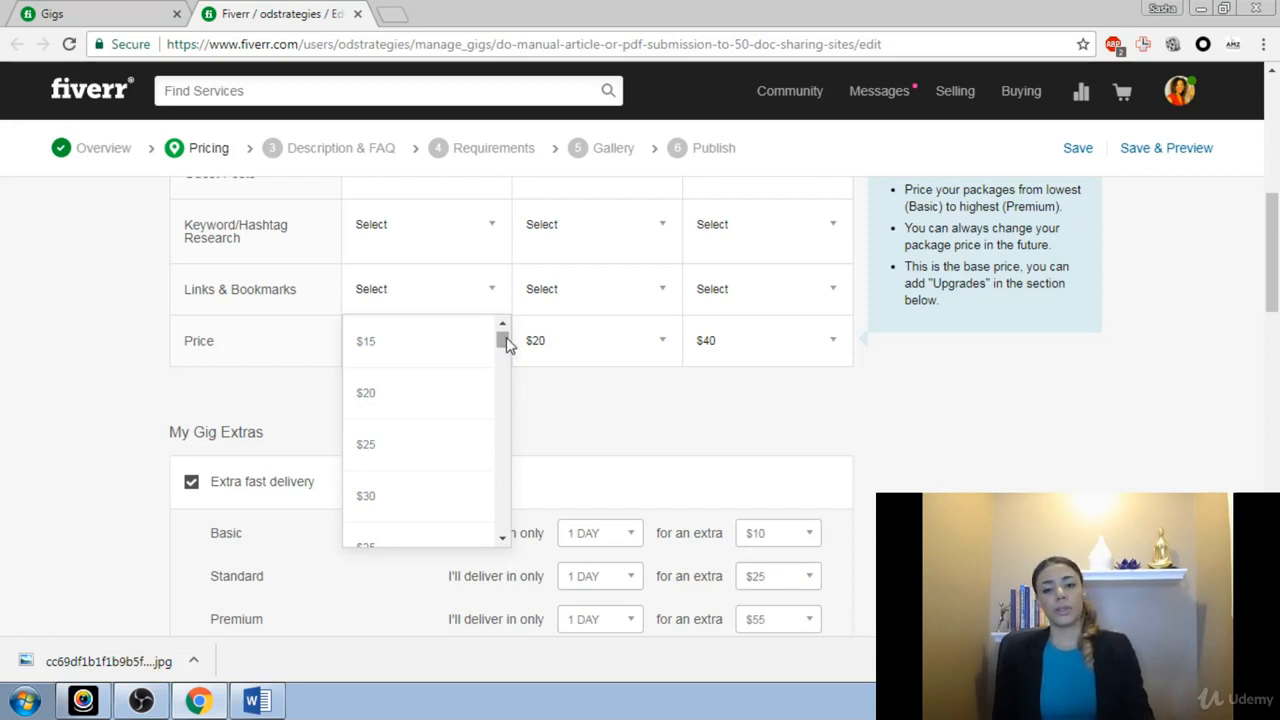
{"action": "left_click_drag", "start_coordinate": [505, 343], "coordinate": [490, 532]}
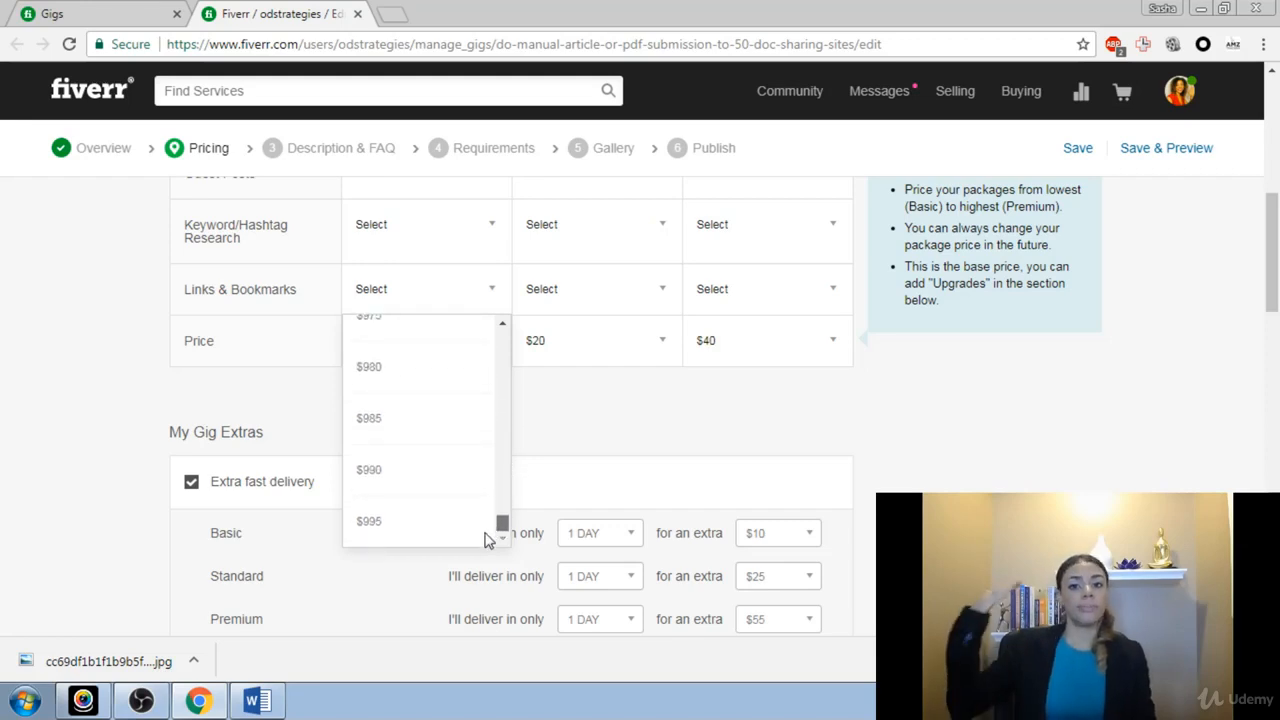
{"action": "left_click", "coordinate": [367, 535]}
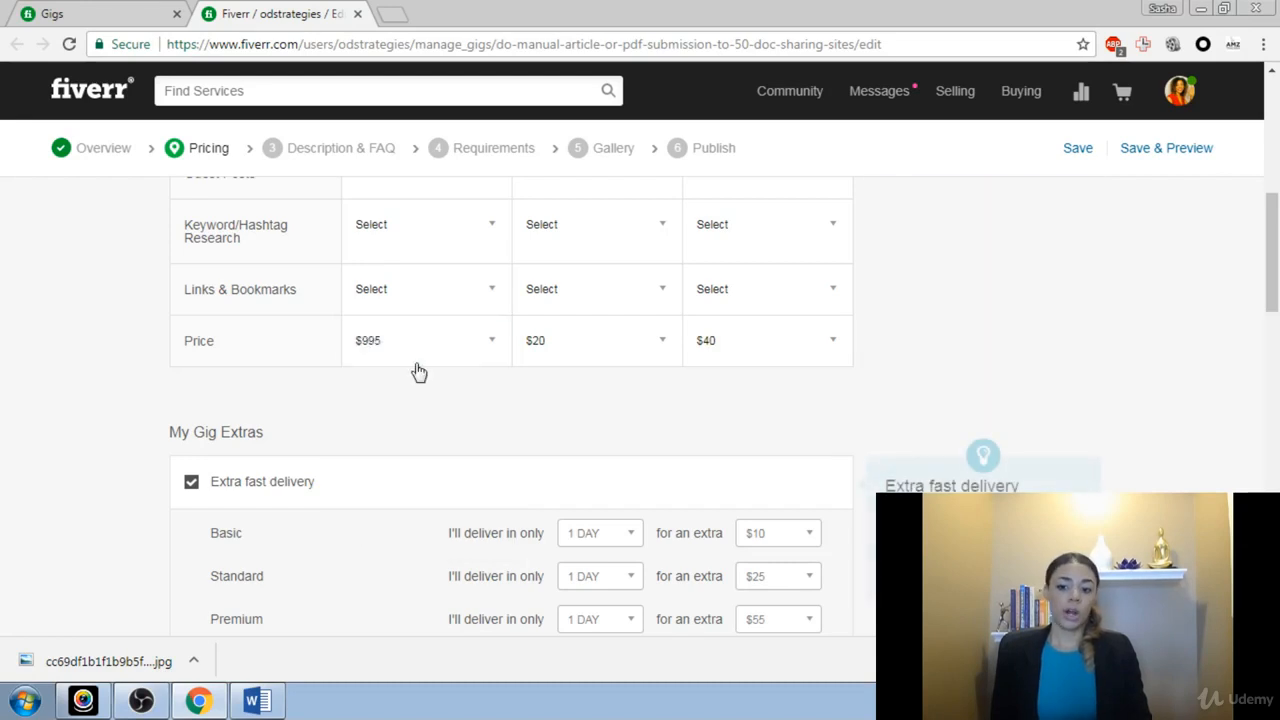
Step: Lower the Basic package's price to $5, settling on $10 as its final price
{"action": "left_click", "coordinate": [492, 344]}
{"action": "left_click_drag", "start_coordinate": [503, 530], "coordinate": [449, 331]}
{"action": "left_click", "coordinate": [363, 340]}
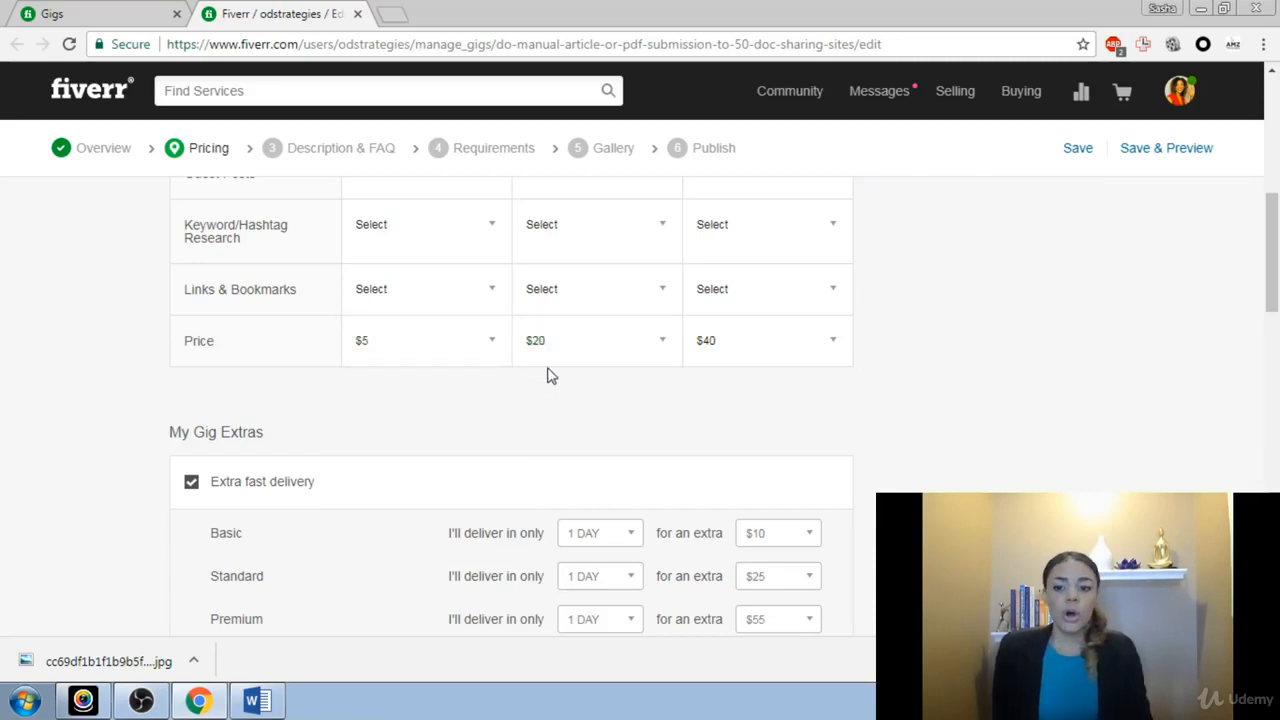
{"action": "left_click", "coordinate": [492, 345]}
{"action": "left_click", "coordinate": [371, 398]}
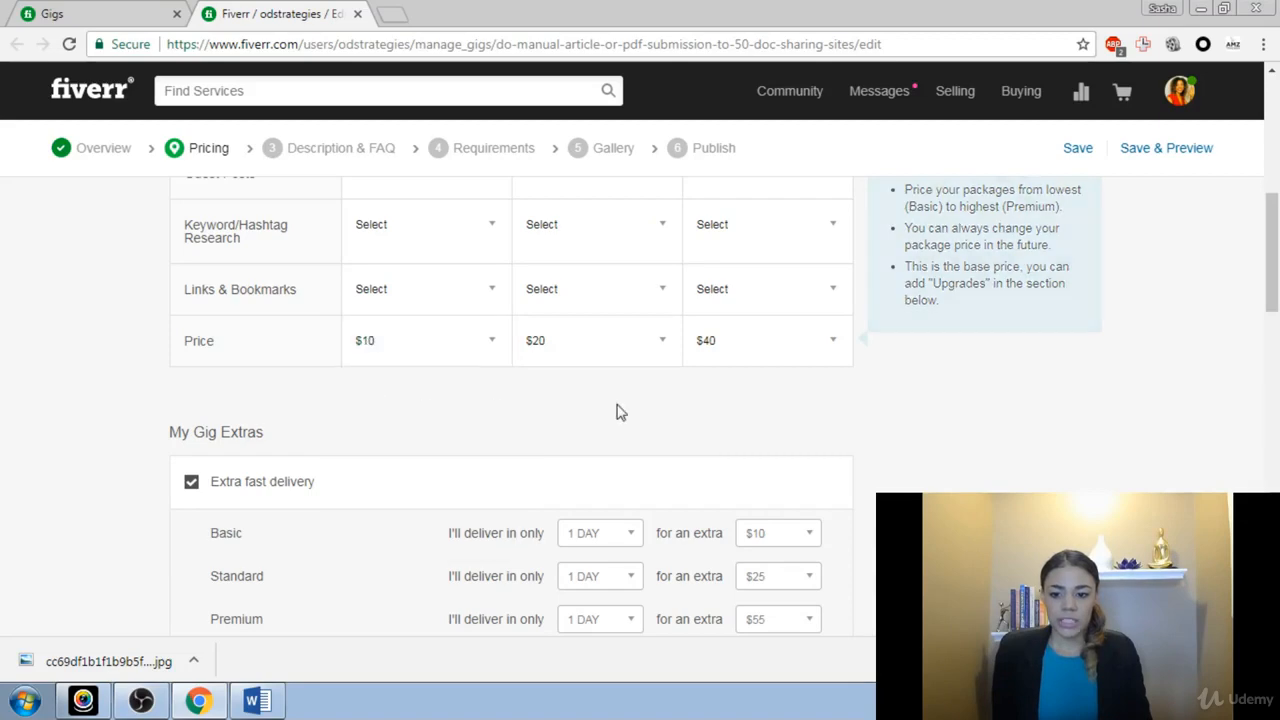
Step: Review the packages and all gig extras, from Extra fast delivery to the Da100 Backlinks offer and the option to add another extra
{"action": "scroll", "coordinate": [805, 415], "scroll_direction": "up", "scroll_amount": 4}
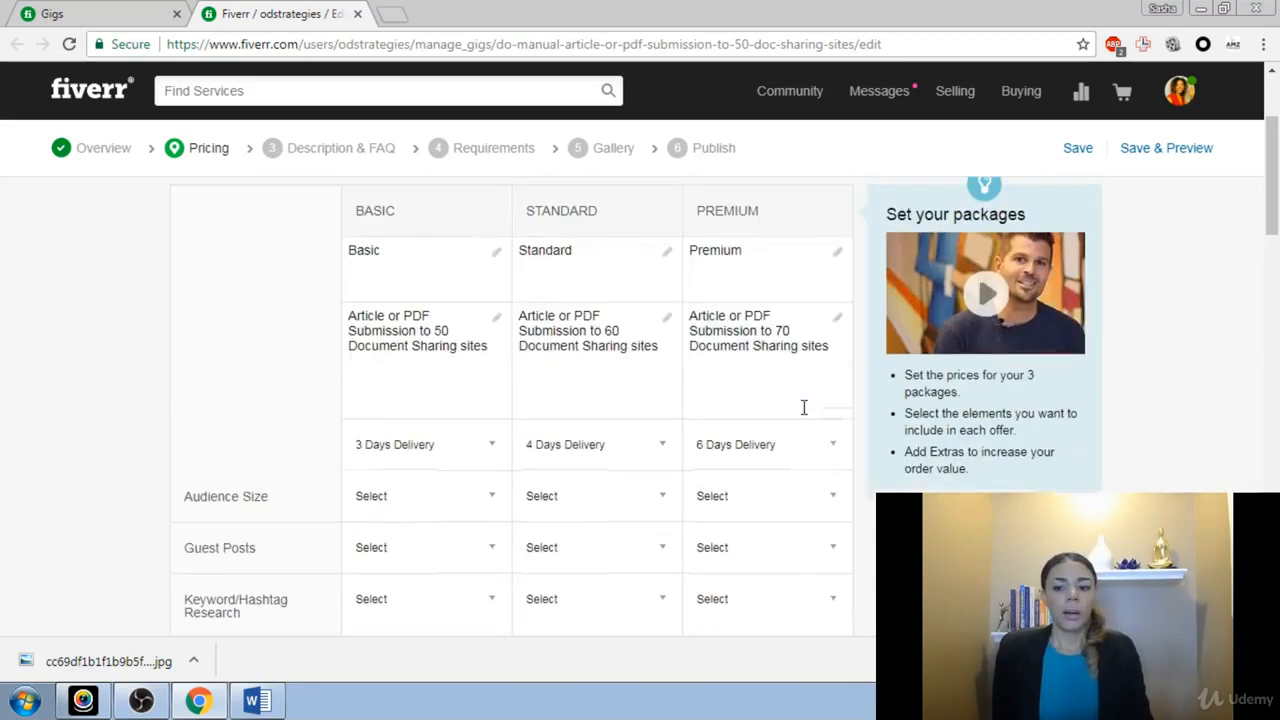
{"action": "scroll", "coordinate": [394, 425], "scroll_direction": "down", "scroll_amount": 3}
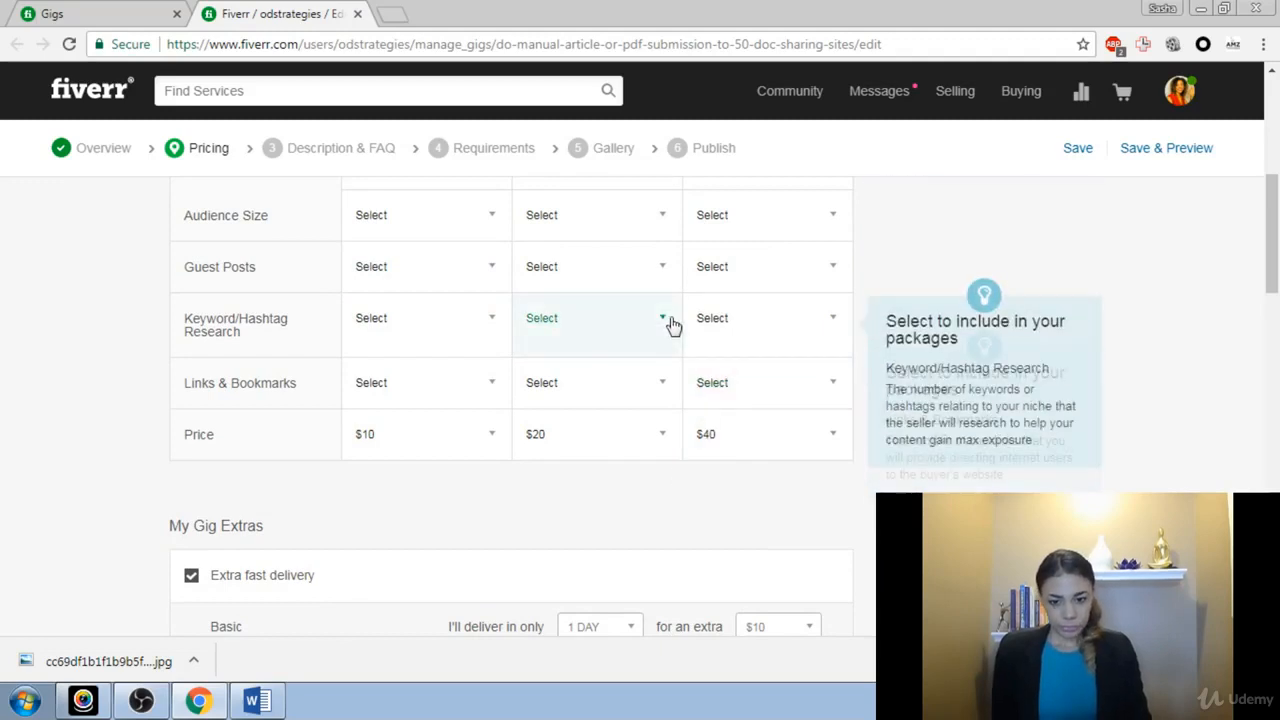
{"action": "scroll", "coordinate": [675, 323], "scroll_direction": "down", "scroll_amount": 5}
{"action": "scroll", "coordinate": [675, 323], "scroll_direction": "up", "scroll_amount": 3}
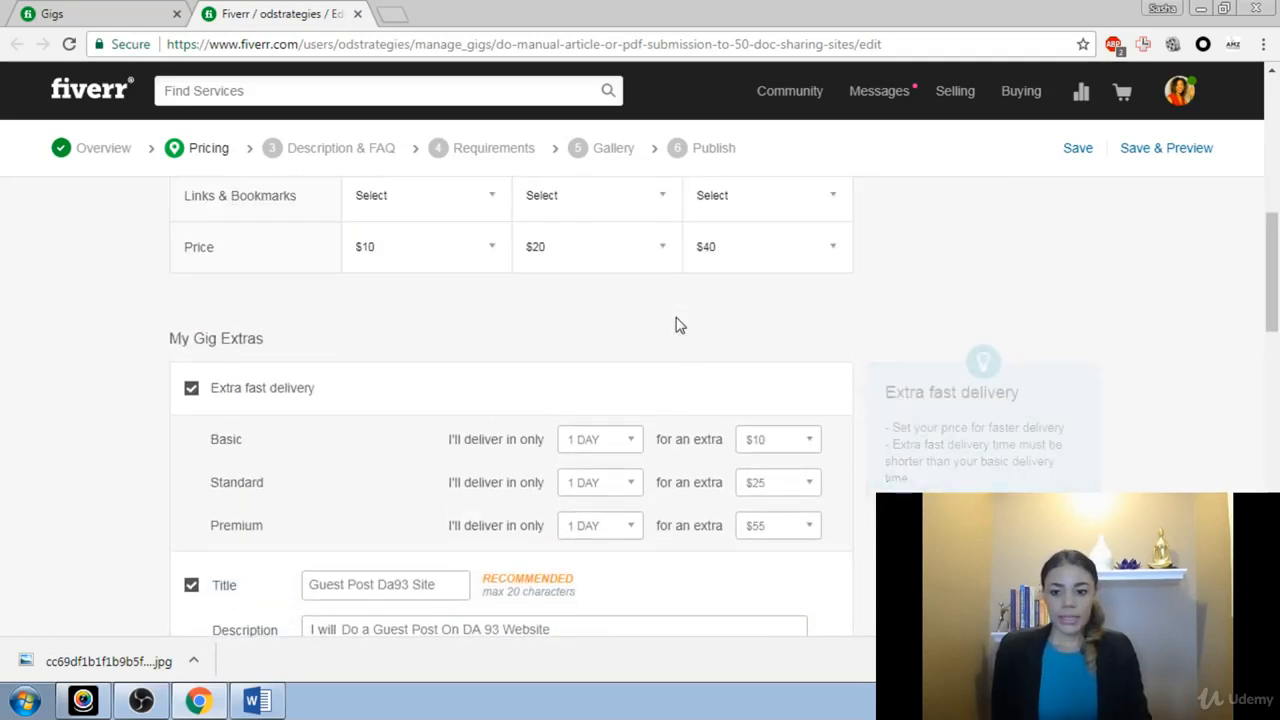
{"action": "scroll", "coordinate": [574, 323], "scroll_direction": "down", "scroll_amount": 1}
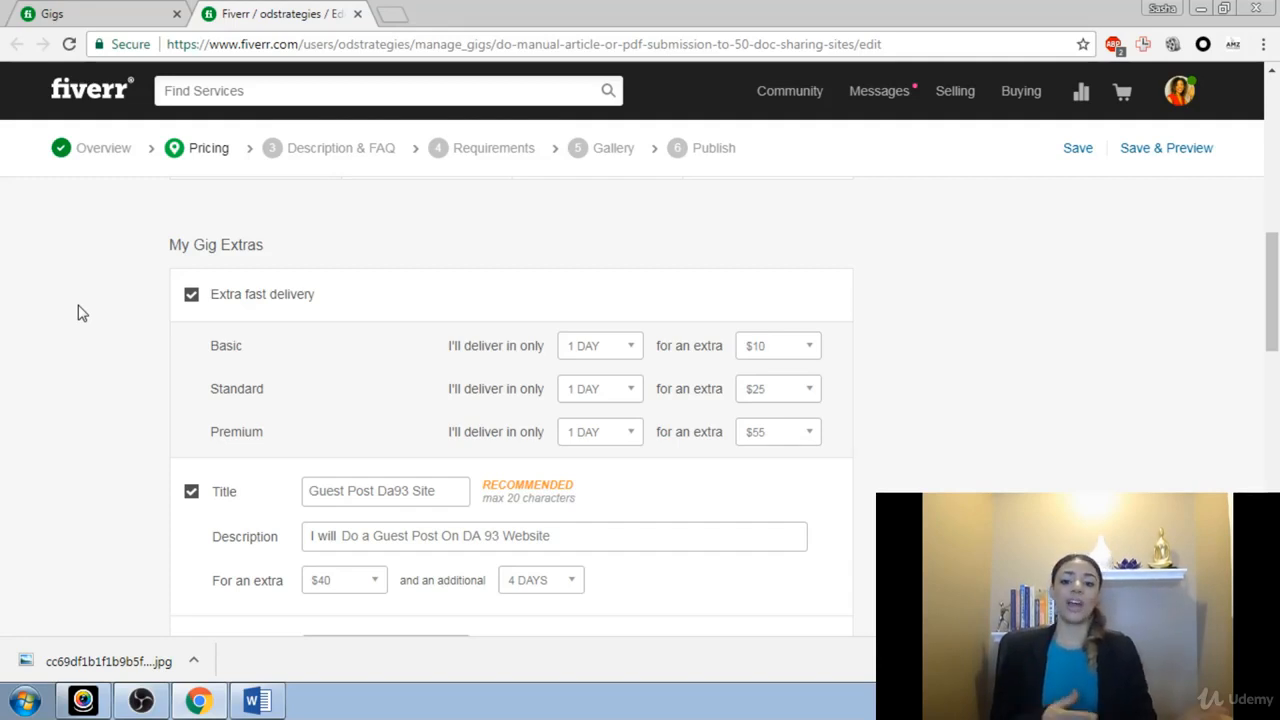
{"action": "scroll", "coordinate": [82, 313], "scroll_direction": "down", "scroll_amount": 5}
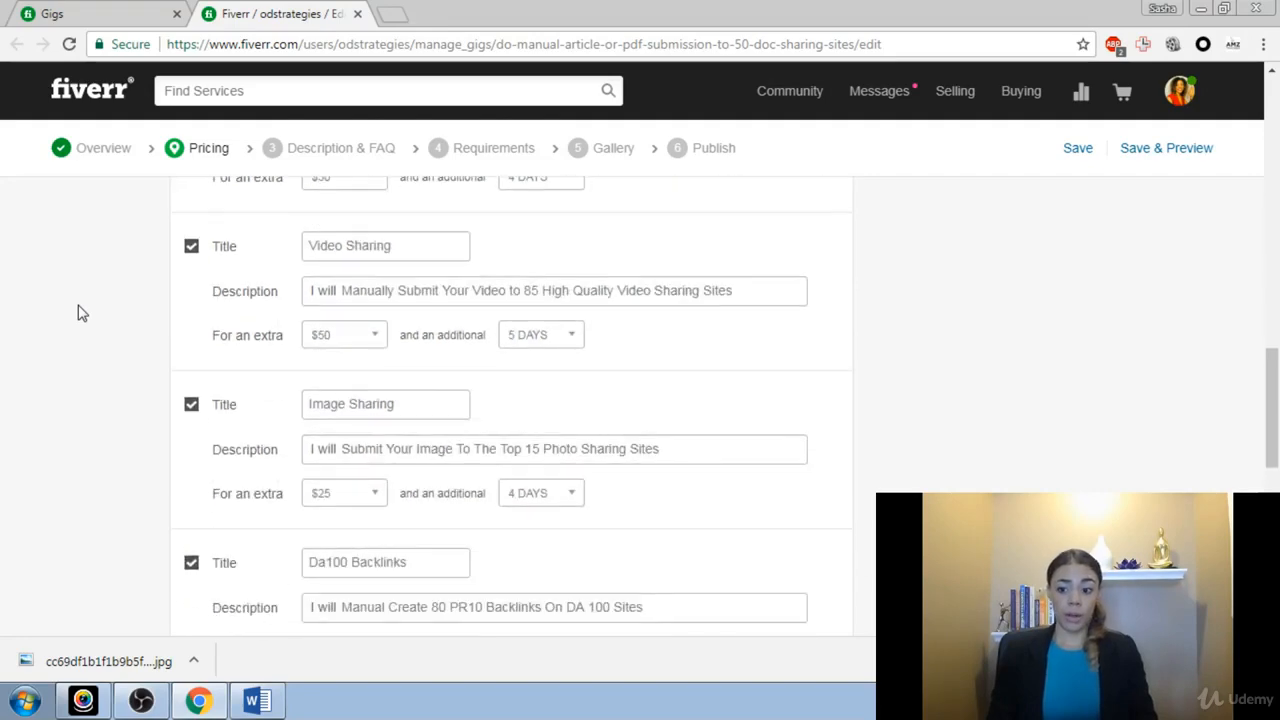
{"action": "scroll", "coordinate": [80, 312], "scroll_direction": "down", "scroll_amount": 3}
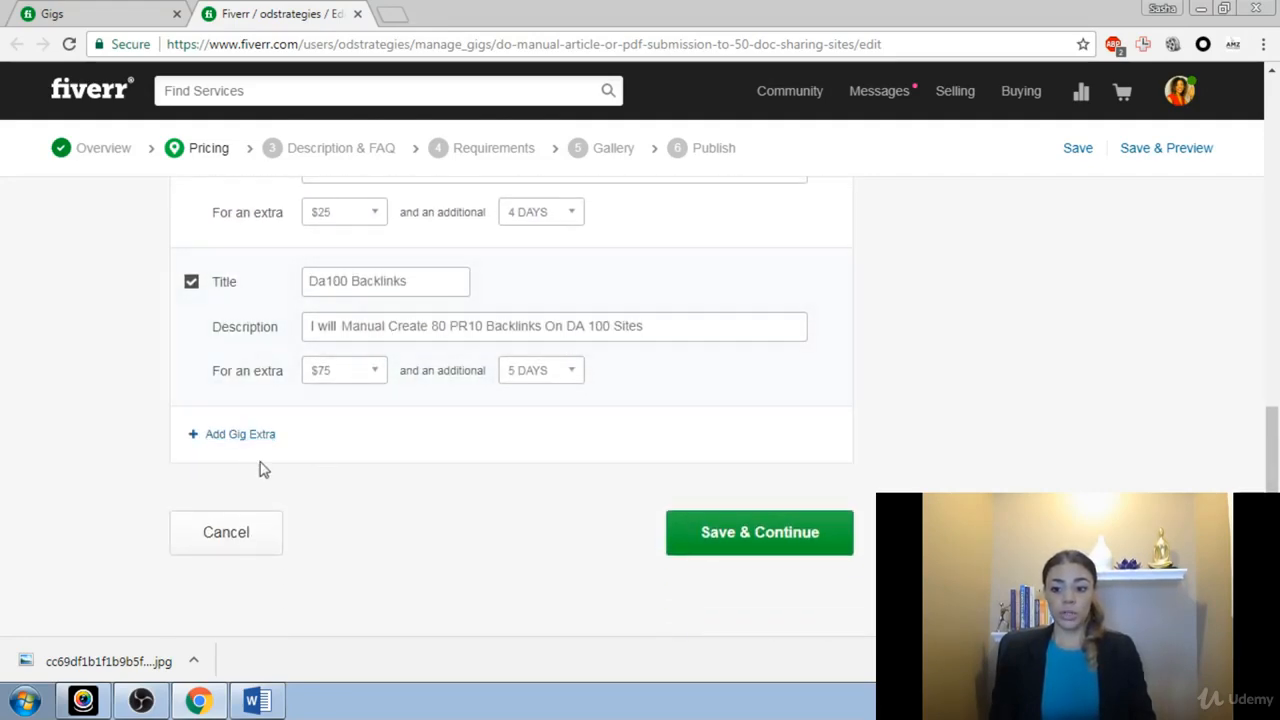
{"action": "scroll", "coordinate": [278, 409], "scroll_direction": "up", "scroll_amount": 8}
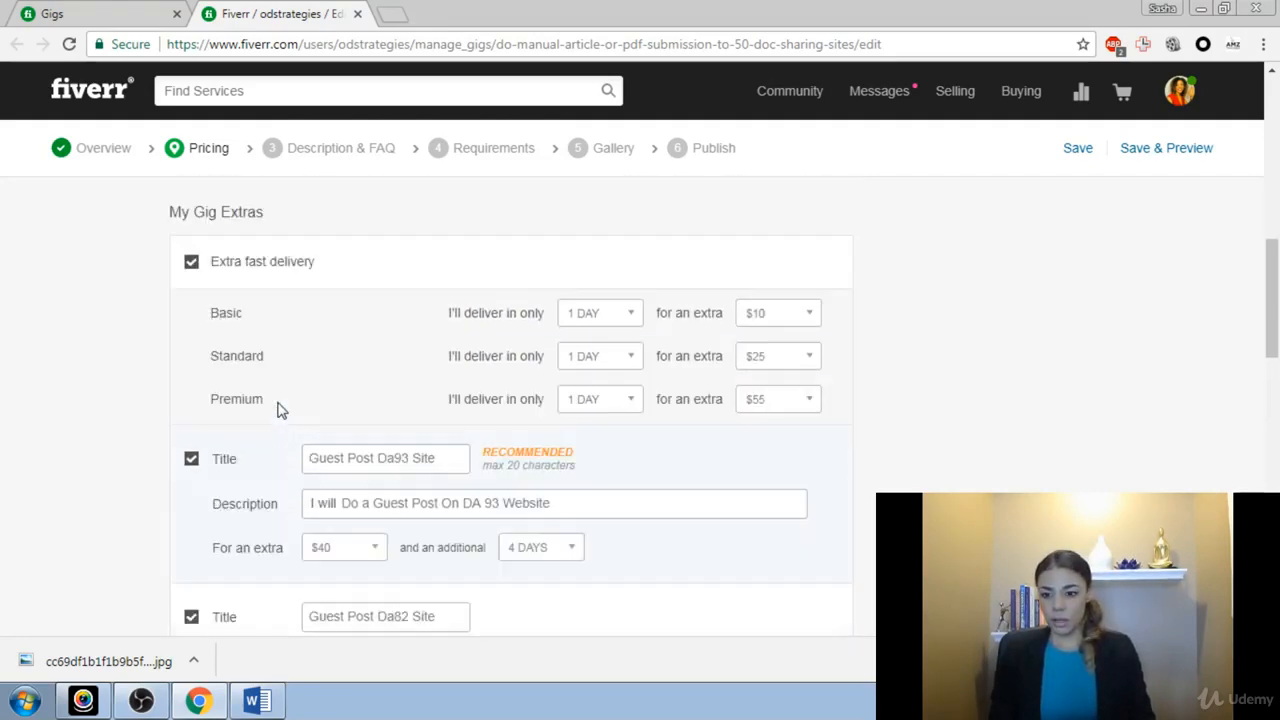
Step: Add another blank gig extra below the Da100 Backlinks offer
{"action": "scroll", "coordinate": [254, 449], "scroll_direction": "down", "scroll_amount": 3}
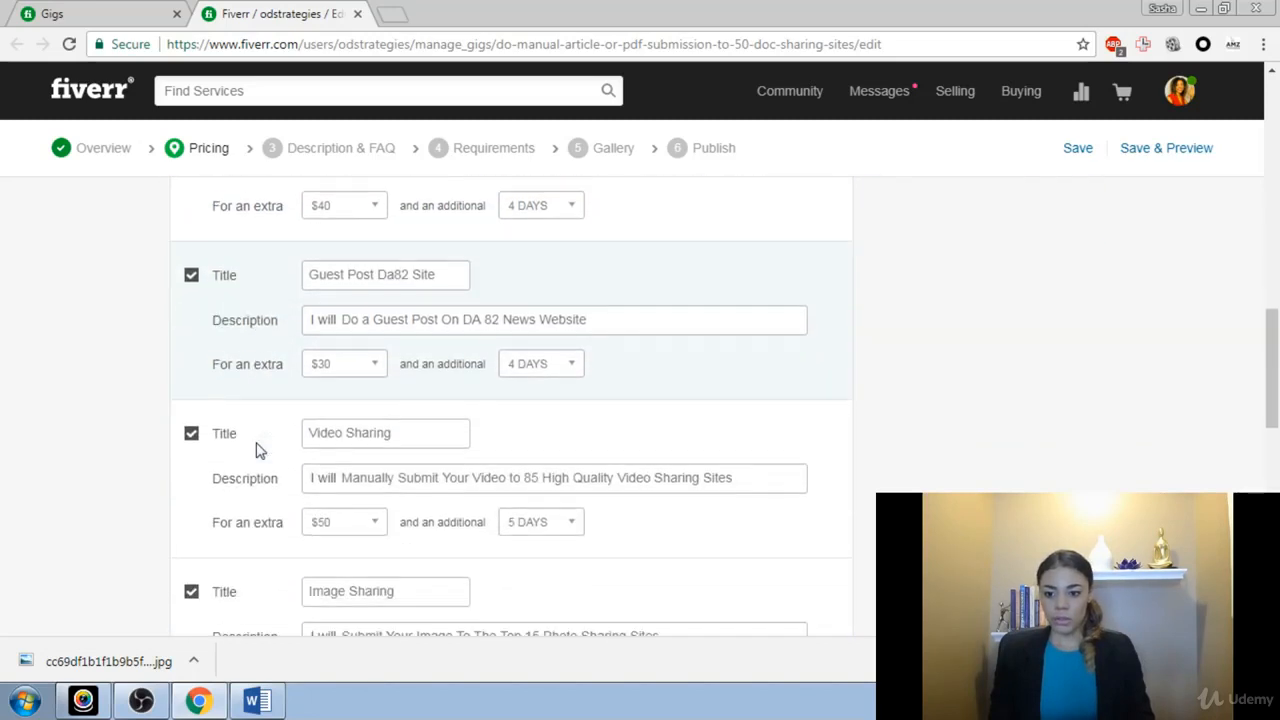
{"action": "scroll", "coordinate": [256, 449], "scroll_direction": "down", "scroll_amount": 5}
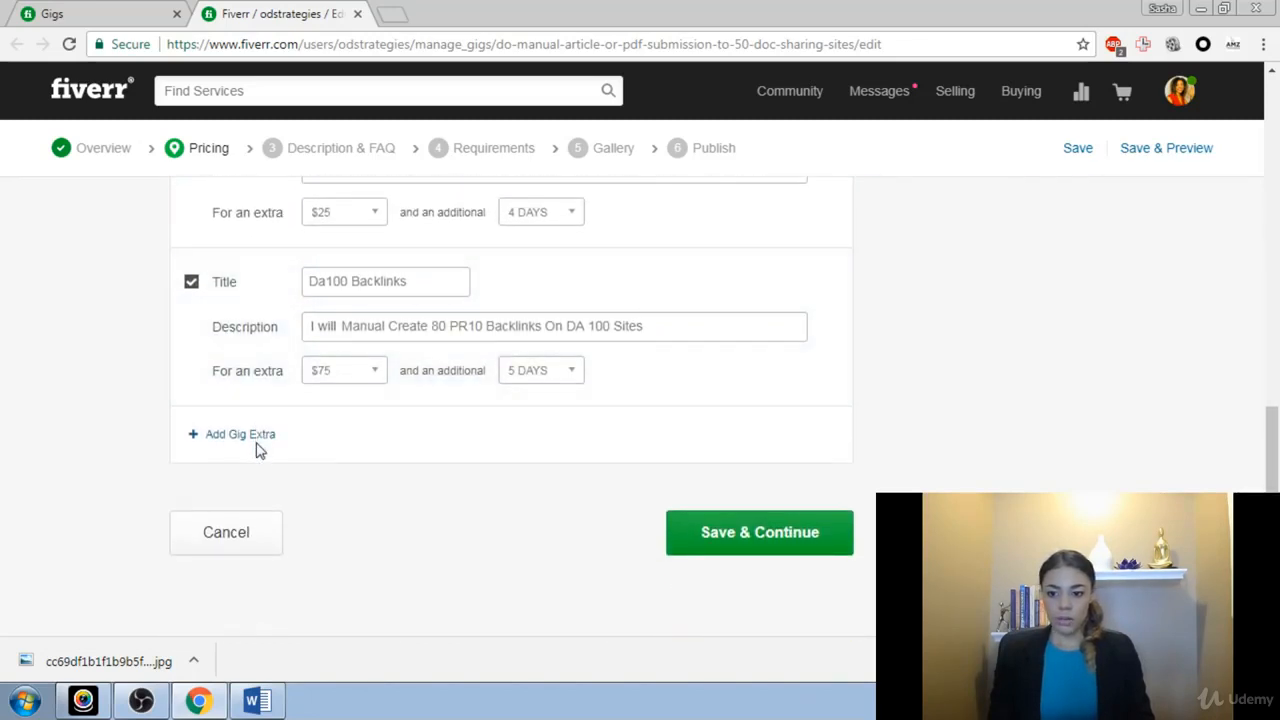
{"action": "left_click", "coordinate": [254, 440]}
{"action": "scroll", "coordinate": [251, 435], "scroll_direction": "down", "scroll_amount": 4}
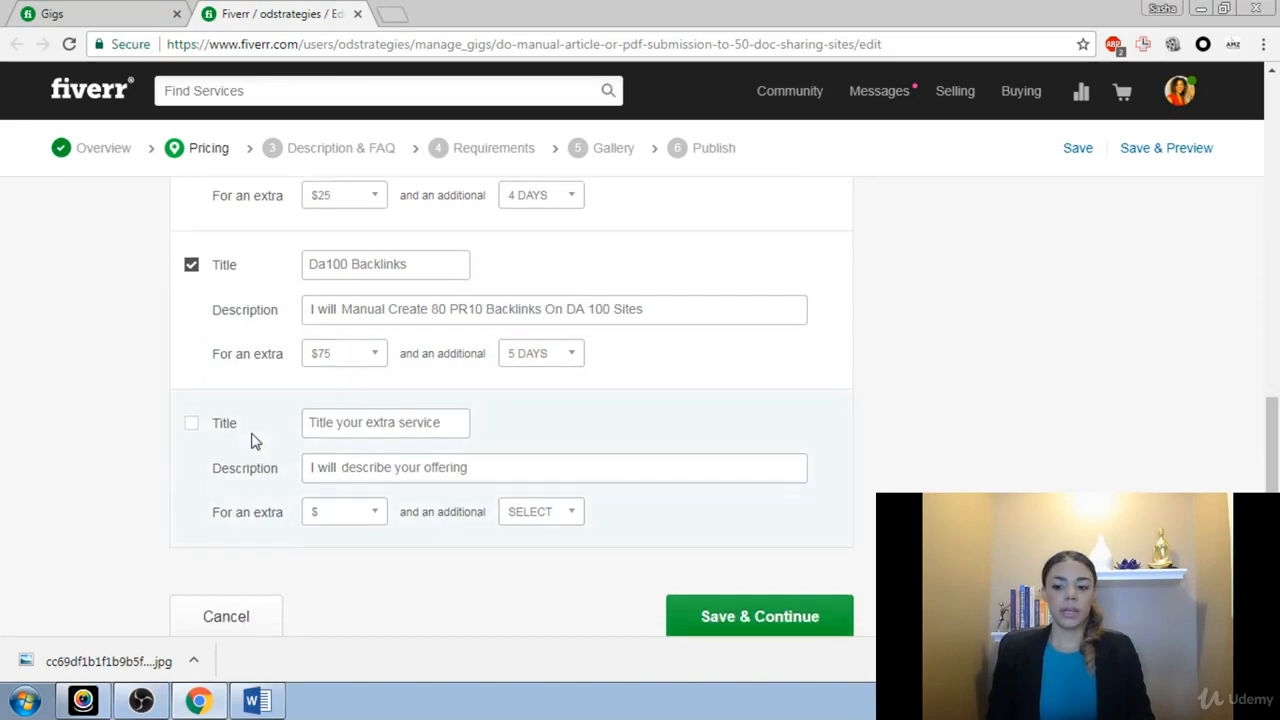
Step: Review the gig extras from Extra fast delivery to Da100 Backlinks, along with the three package descriptions and their features
{"action": "scroll", "coordinate": [251, 433], "scroll_direction": "up", "scroll_amount": 2}
{"action": "scroll", "coordinate": [245, 425], "scroll_direction": "up", "scroll_amount": 10}
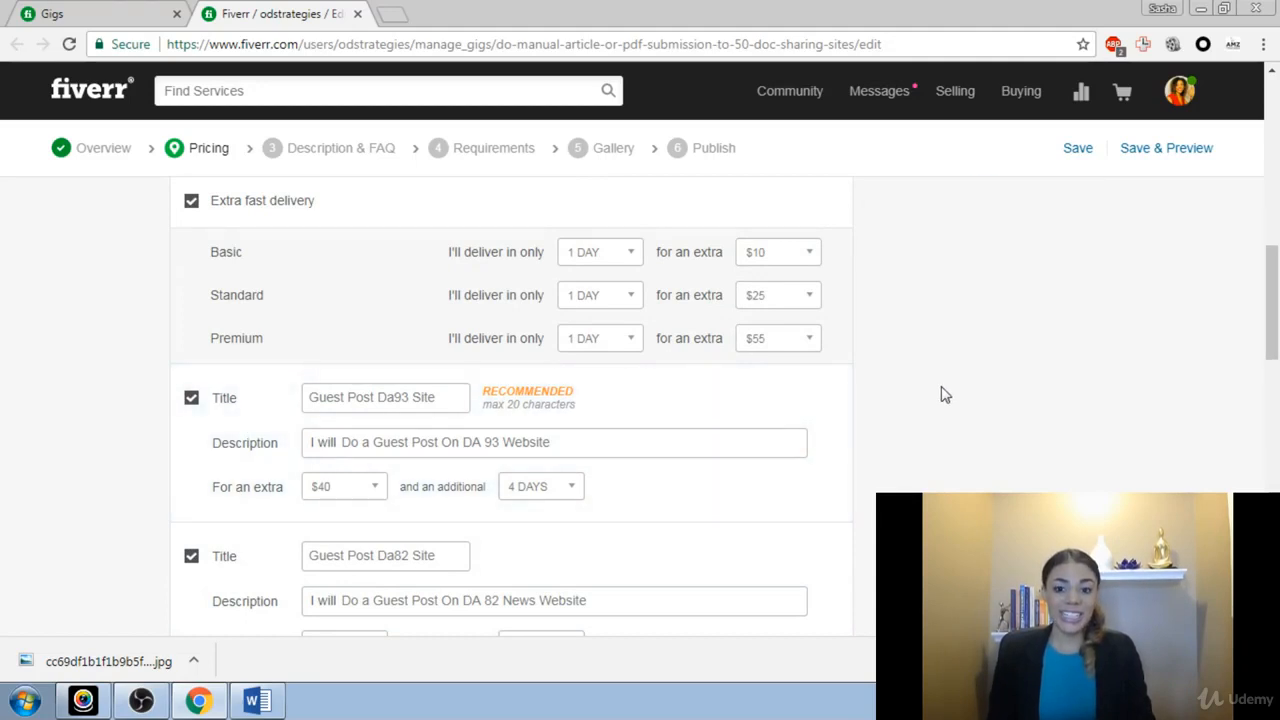
{"action": "scroll", "coordinate": [943, 391], "scroll_direction": "down", "scroll_amount": 1}
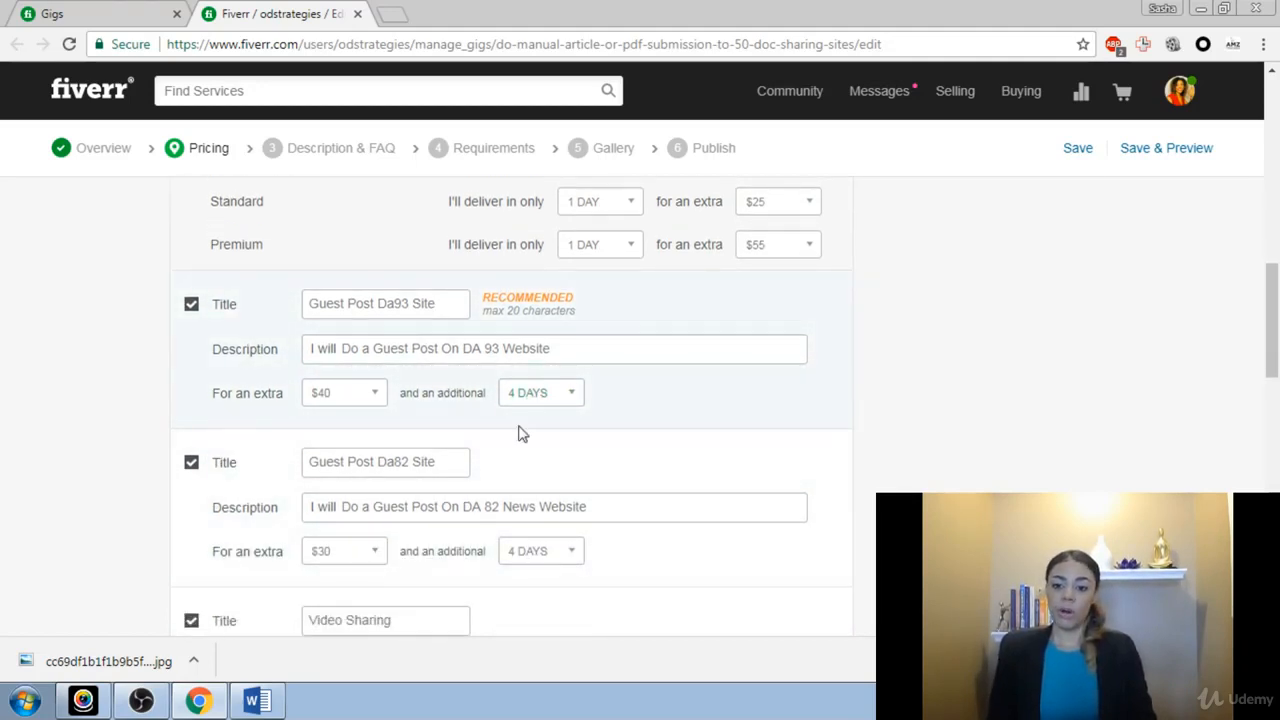
{"action": "scroll", "coordinate": [306, 281], "scroll_direction": "down", "scroll_amount": 1}
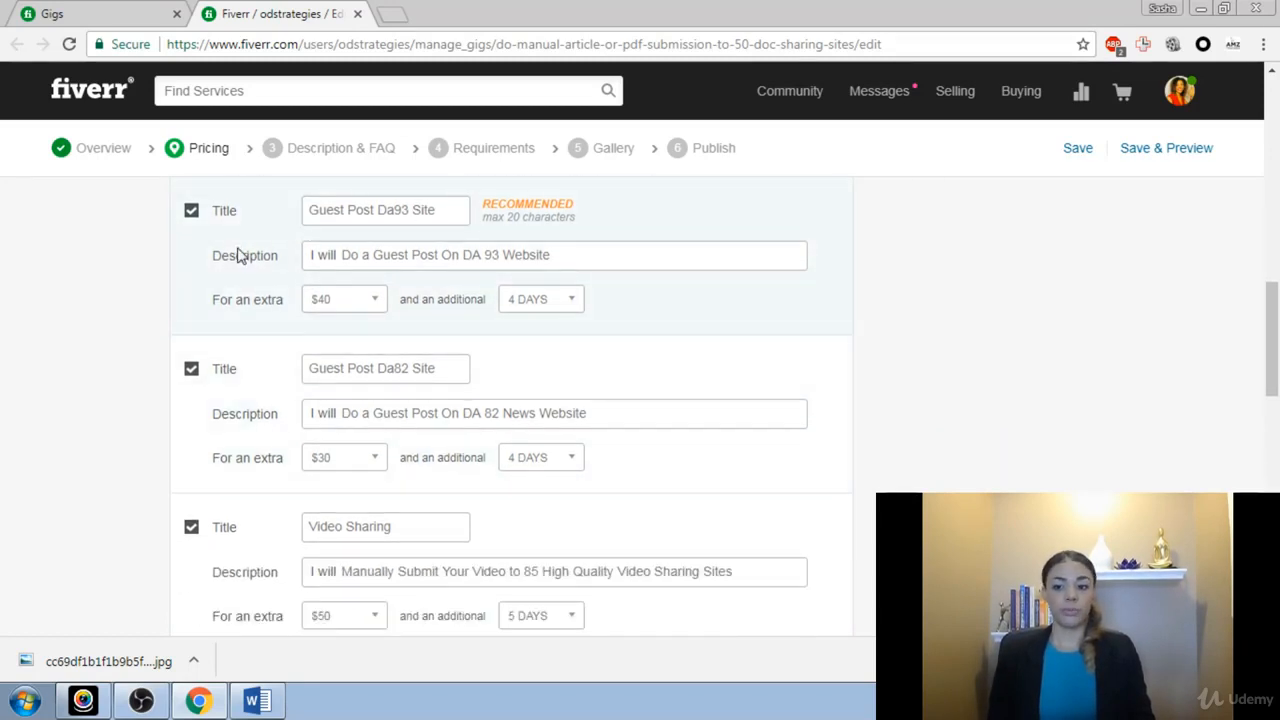
{"action": "scroll", "coordinate": [500, 483], "scroll_direction": "down", "scroll_amount": 3}
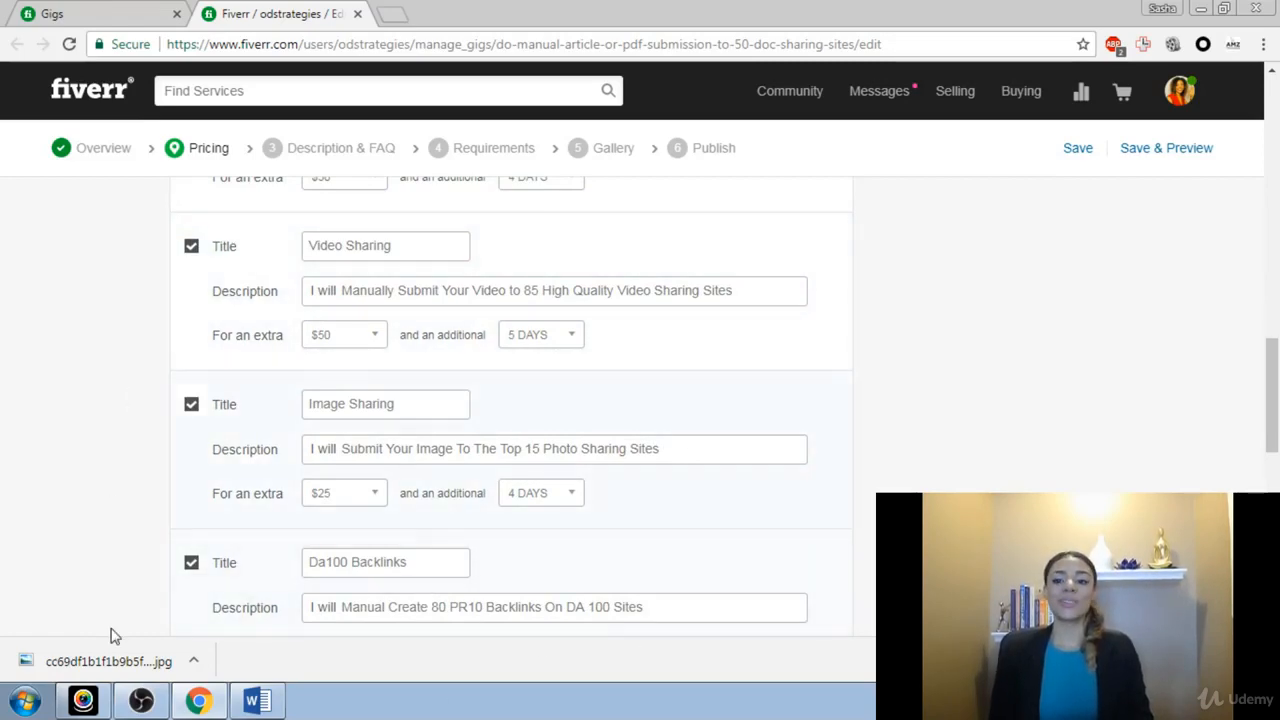
{"action": "scroll", "coordinate": [471, 266], "scroll_direction": "up", "scroll_amount": 6}
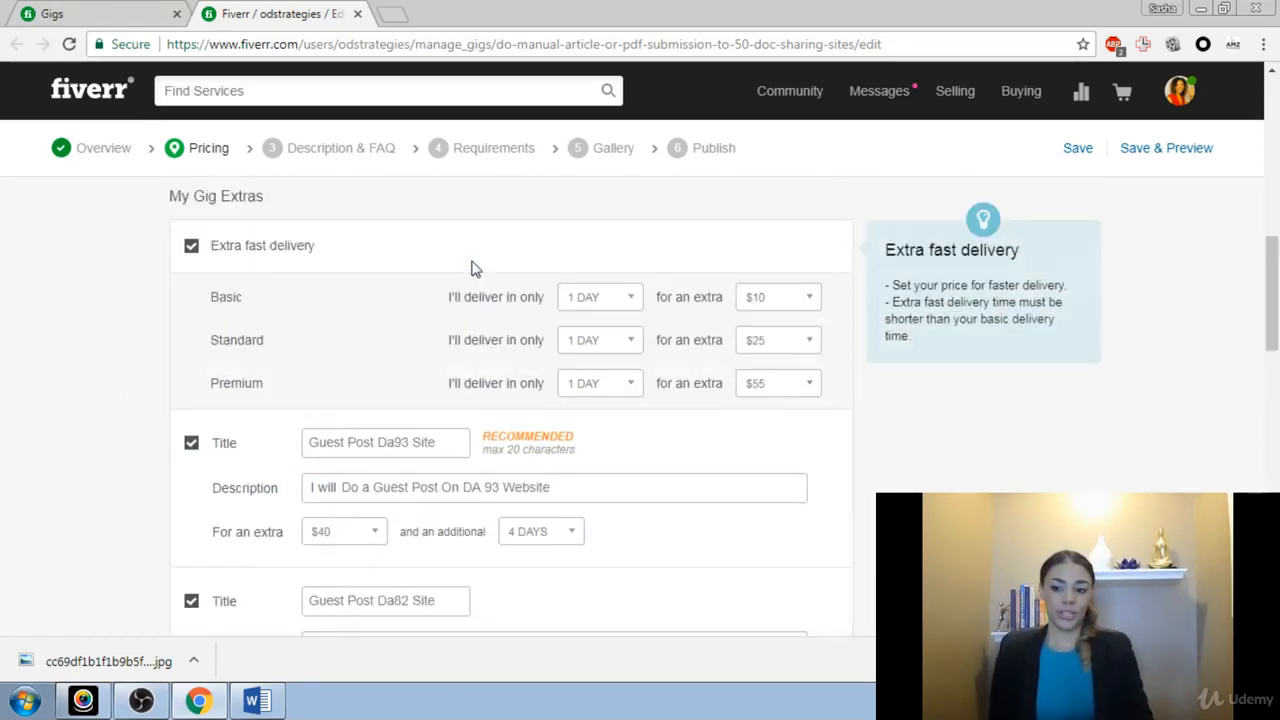
{"action": "scroll", "coordinate": [471, 266], "scroll_direction": "up", "scroll_amount": 6}
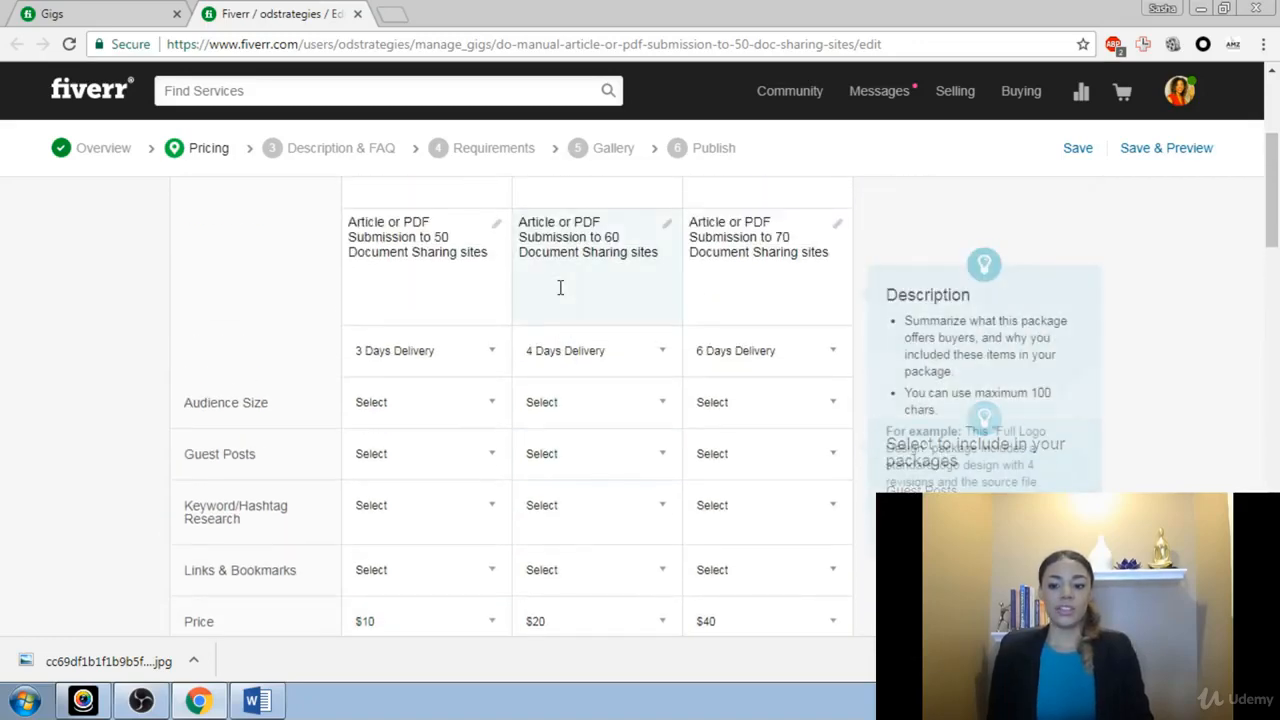
Step: Save the pricing with the new extra left blank and continue to the Description & FAQ stage
{"action": "scroll", "coordinate": [429, 500], "scroll_direction": "down", "scroll_amount": 5}
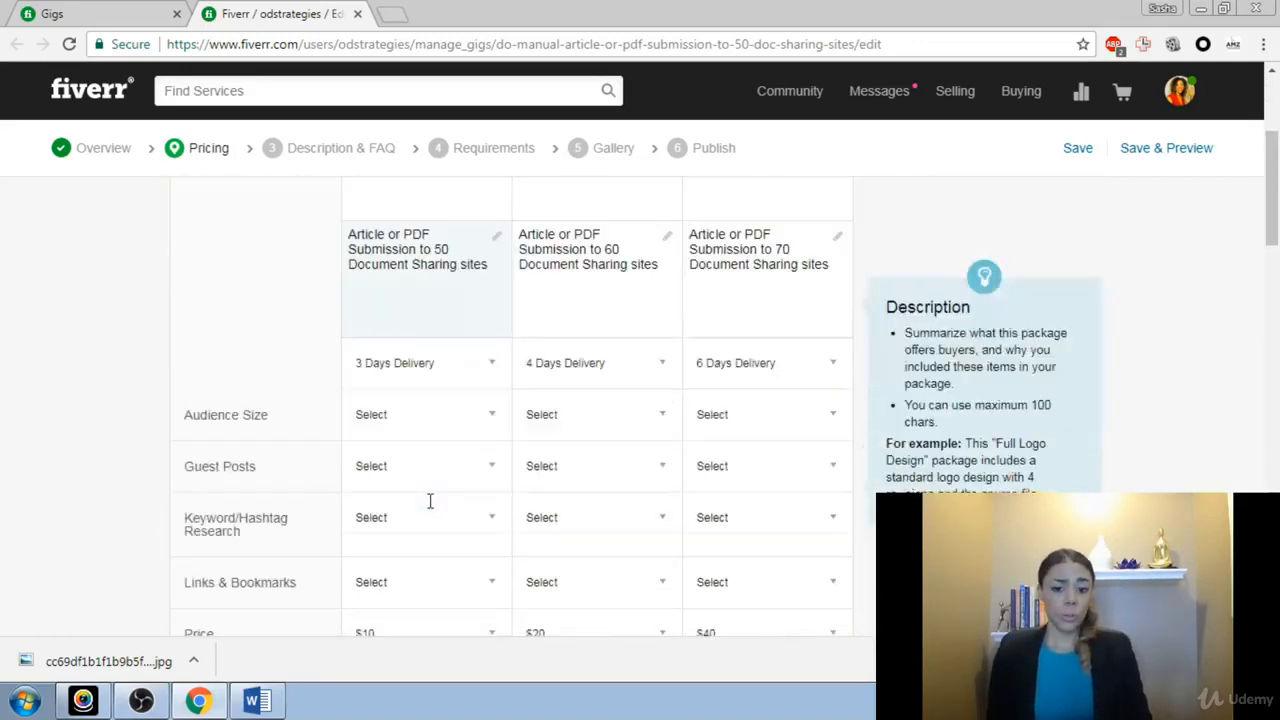
{"action": "scroll", "coordinate": [690, 480], "scroll_direction": "down", "scroll_amount": 12}
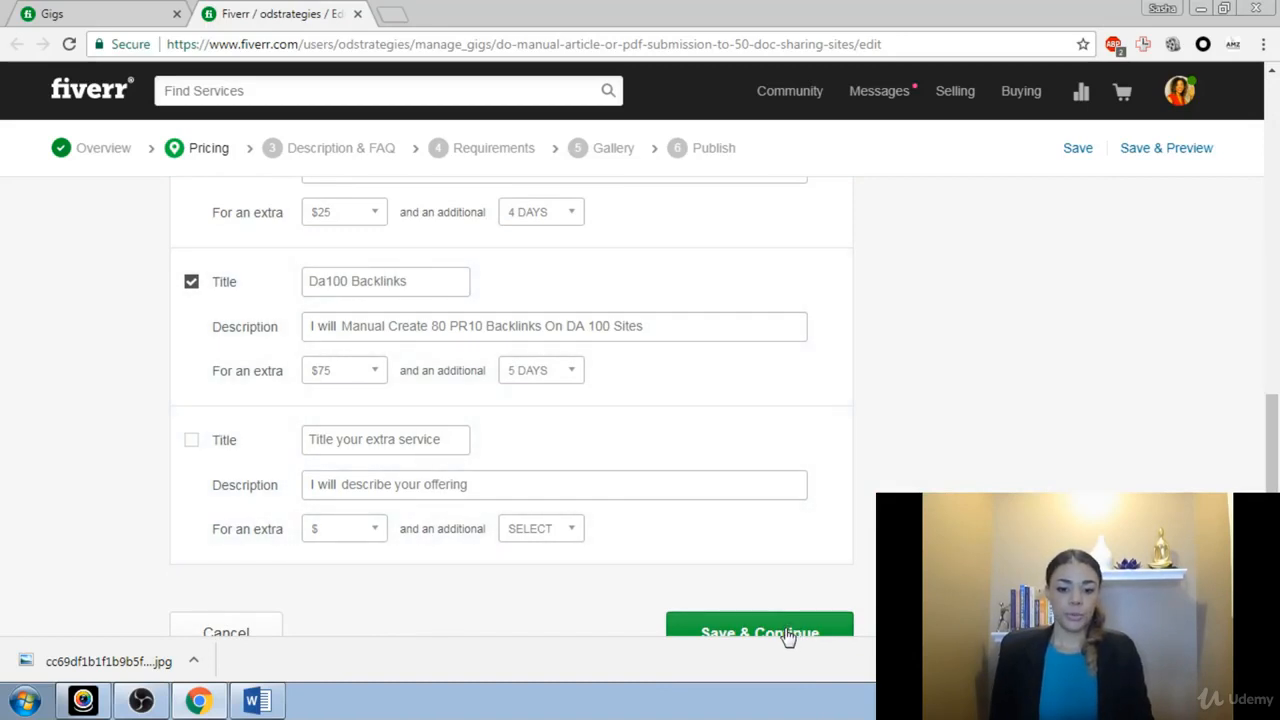
{"action": "left_click", "coordinate": [785, 632]}
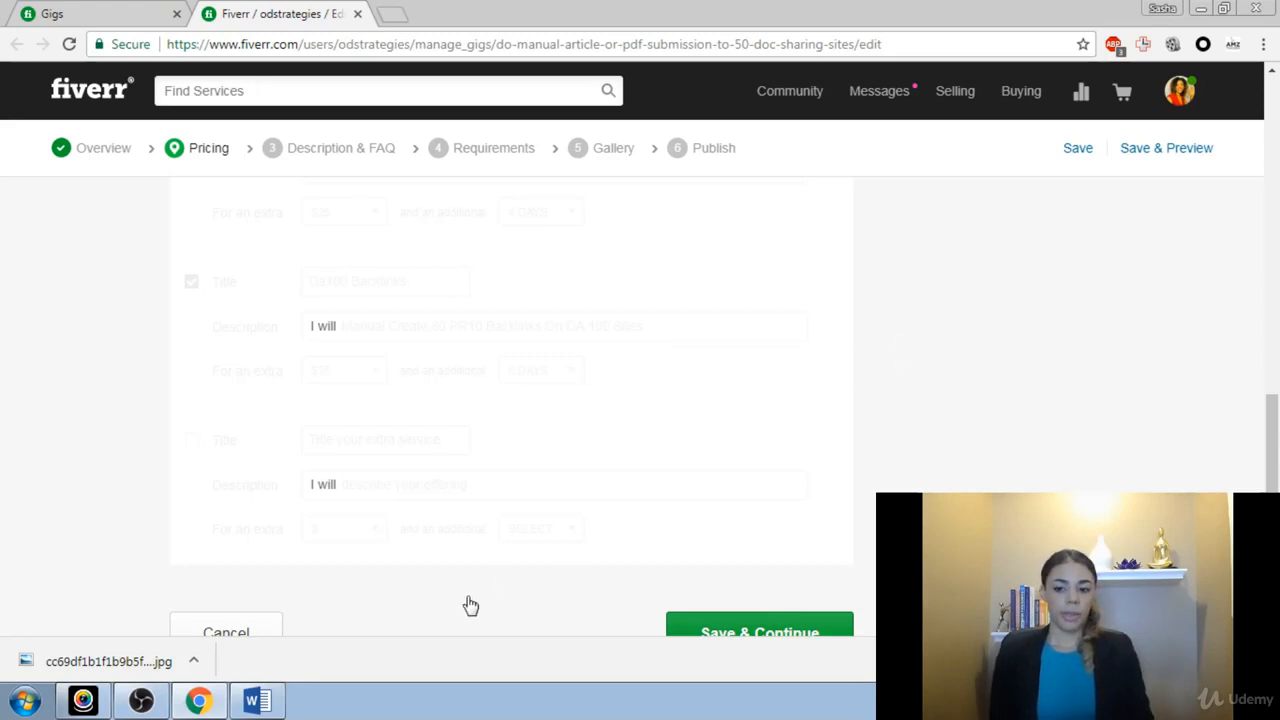
Step: Switch to Word and show the New Fiverr Gigs document with the draft gig description
{"action": "left_click", "coordinate": [257, 703]}
{"action": "scroll", "coordinate": [725, 393], "scroll_direction": "up", "scroll_amount": 1}
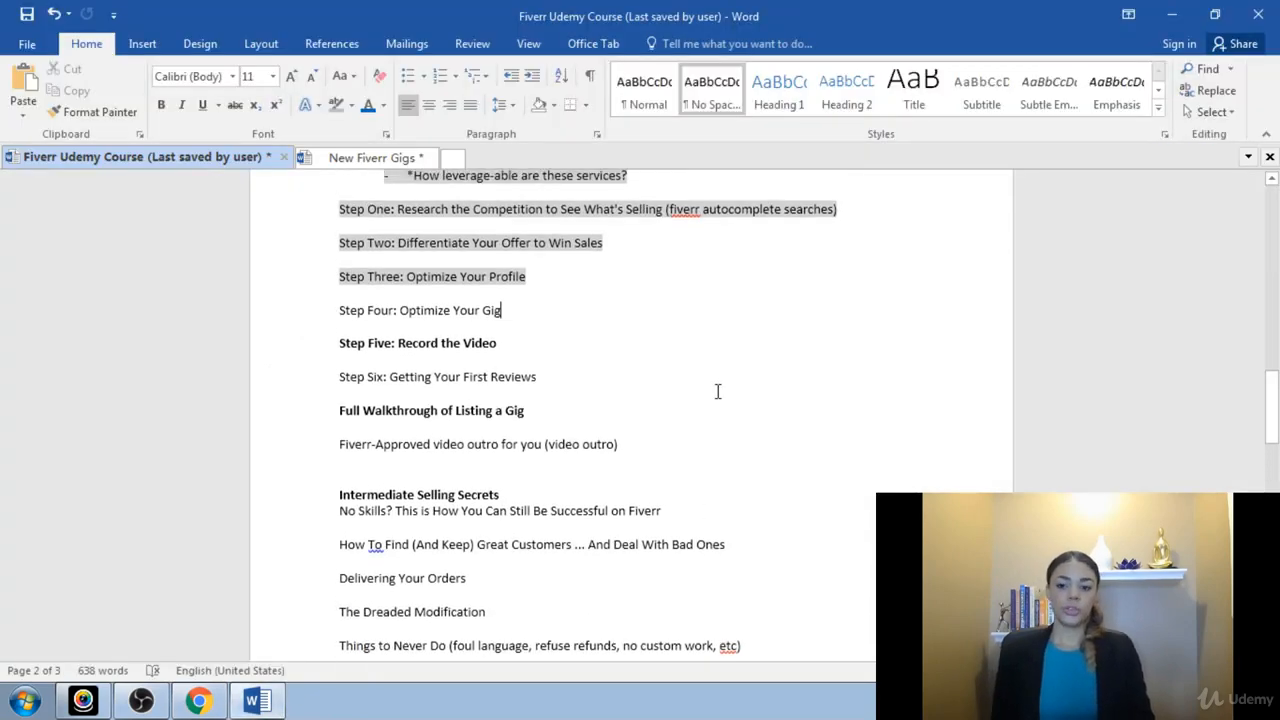
{"action": "scroll", "coordinate": [716, 391], "scroll_direction": "down", "scroll_amount": 5}
{"action": "left_click", "coordinate": [326, 157]}
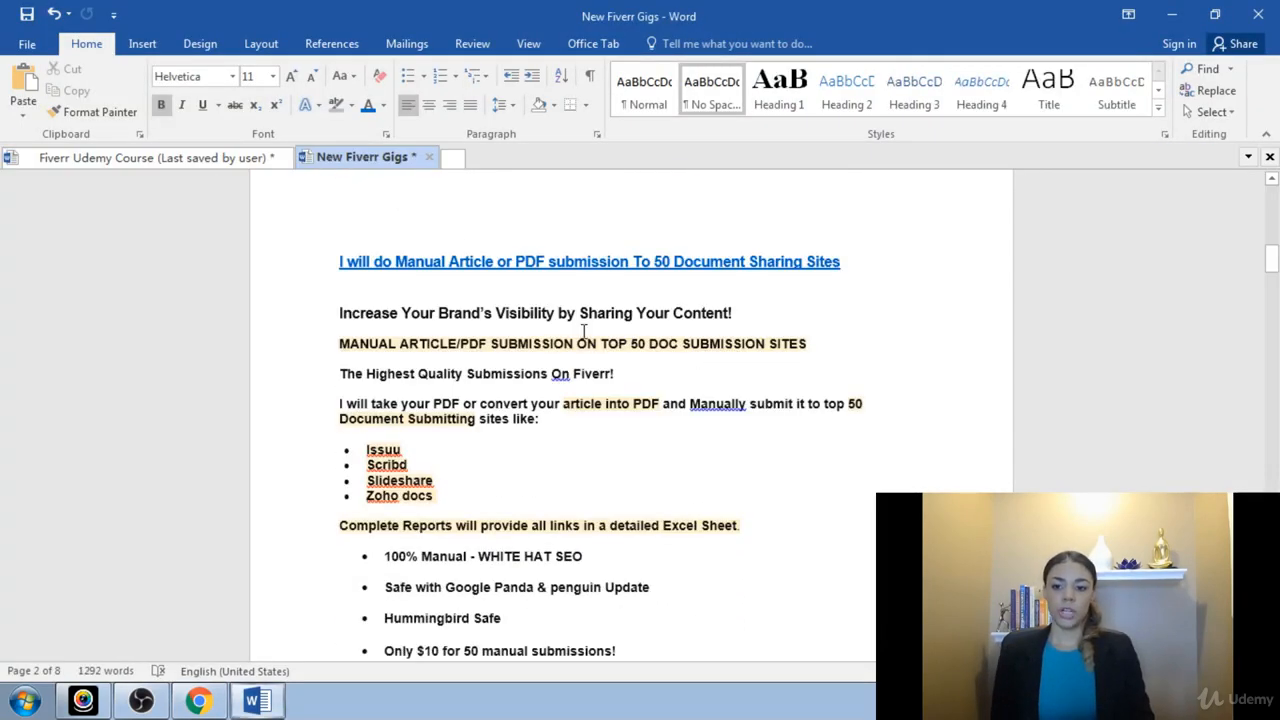
Step: Read through the draft description for the 50 document sharing sites gig, from its headline to the ordering requirements and satisfaction guarantee
{"action": "scroll", "coordinate": [524, 282], "scroll_direction": "down", "scroll_amount": 1}
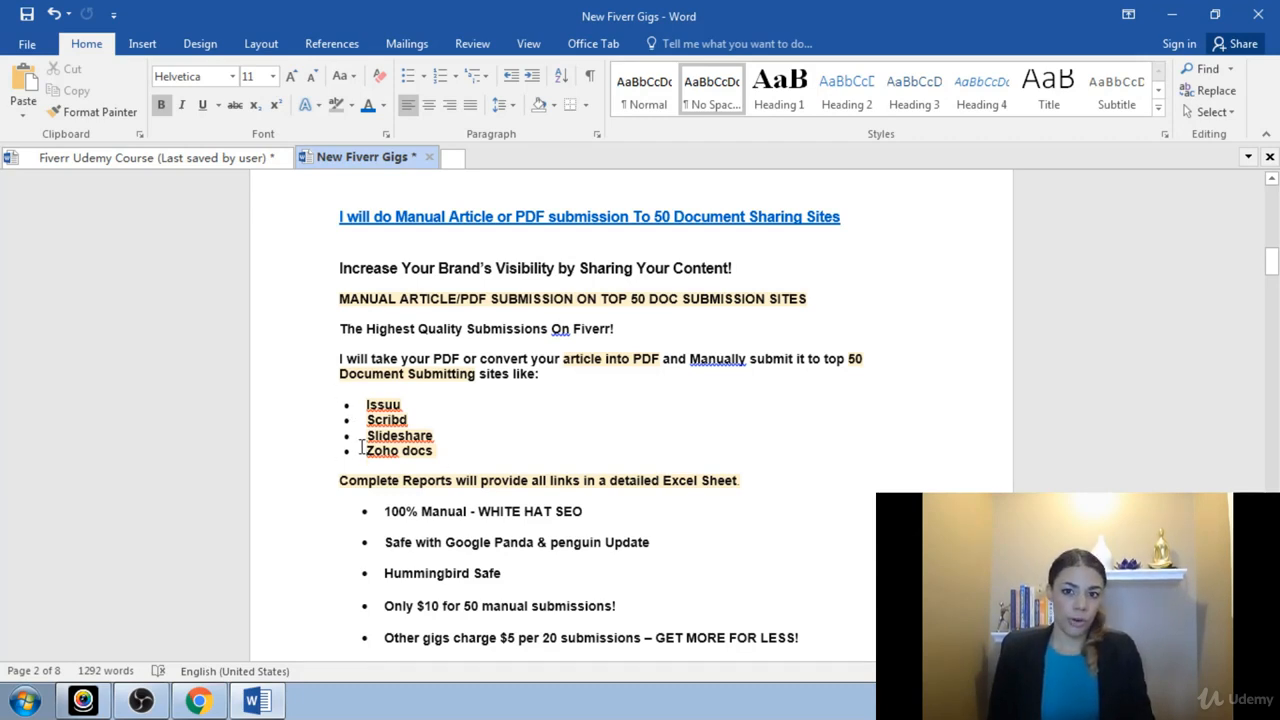
{"action": "scroll", "coordinate": [522, 416], "scroll_direction": "down", "scroll_amount": 1}
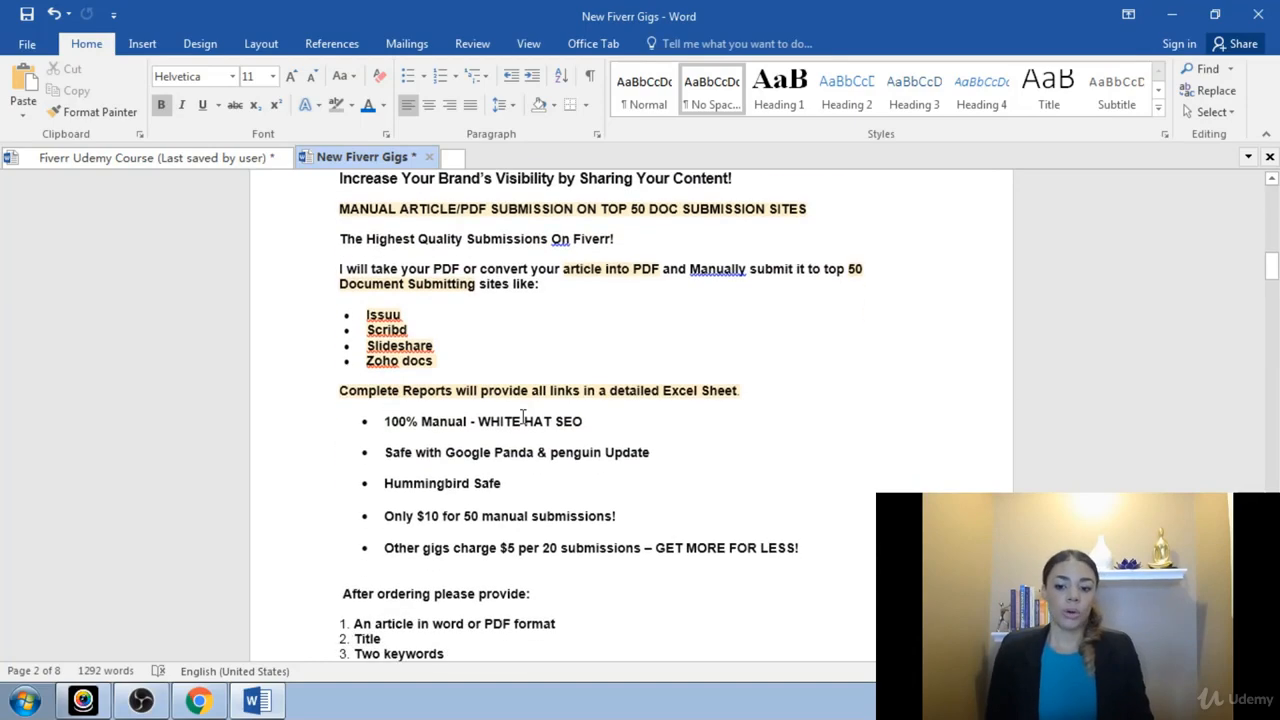
{"action": "scroll", "coordinate": [463, 444], "scroll_direction": "down", "scroll_amount": 2}
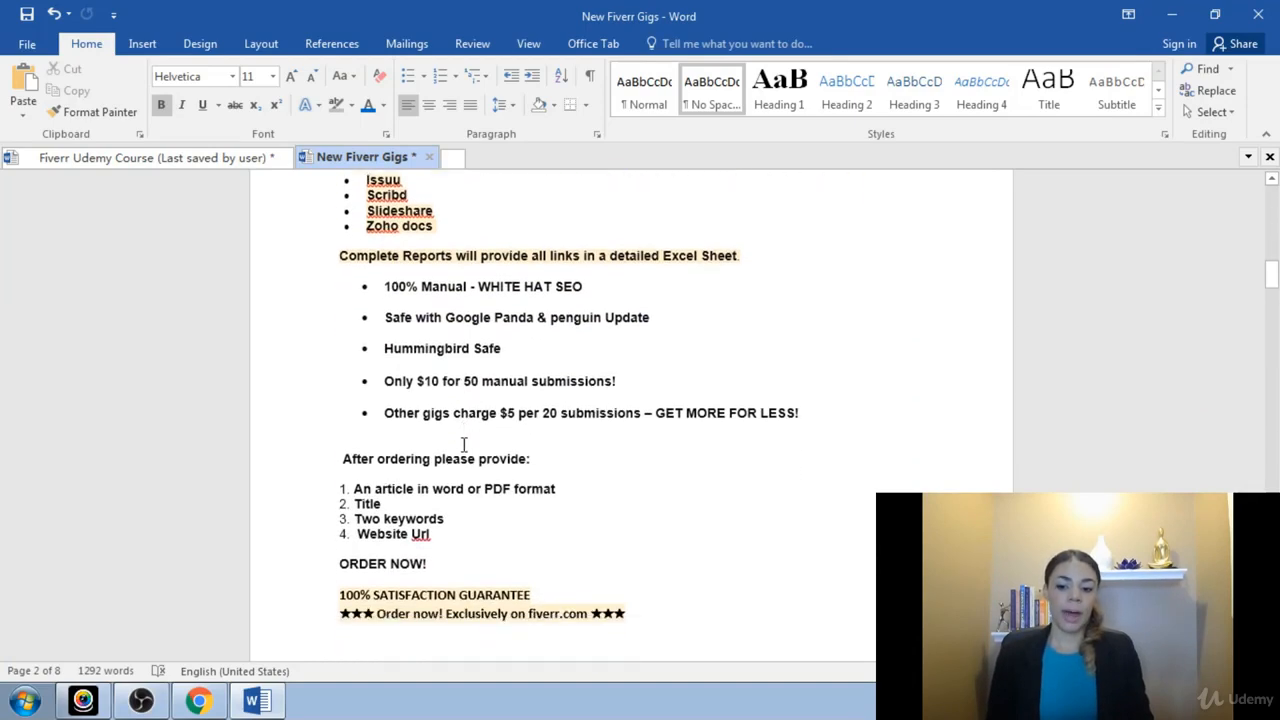
{"action": "scroll", "coordinate": [463, 444], "scroll_direction": "up", "scroll_amount": 4}
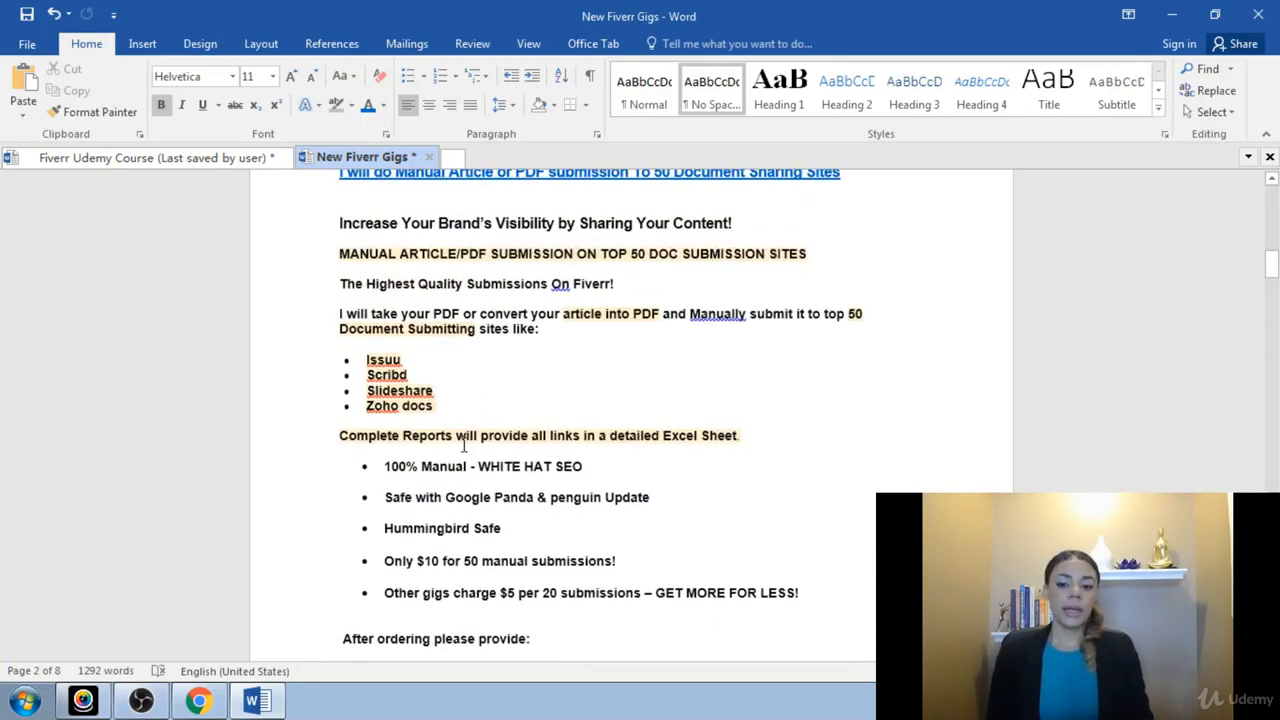
{"action": "scroll", "coordinate": [463, 444], "scroll_direction": "up", "scroll_amount": 2}
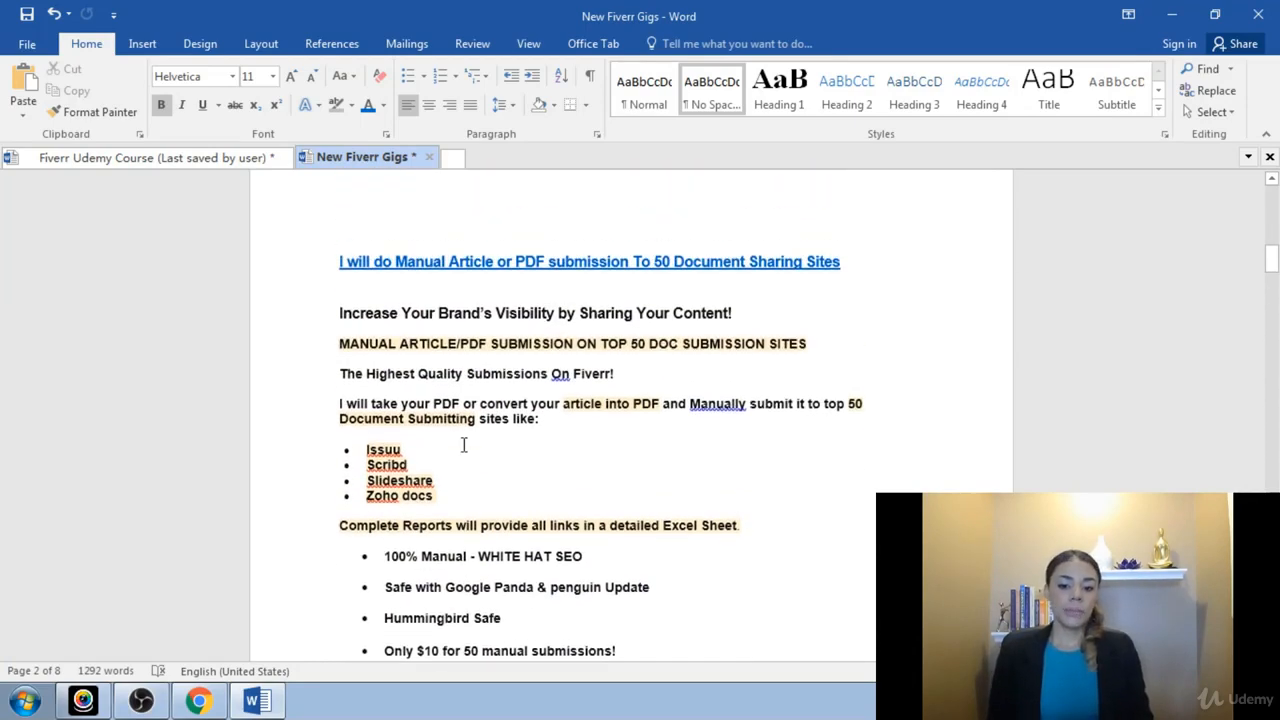
{"action": "left_click", "coordinate": [540, 420]}
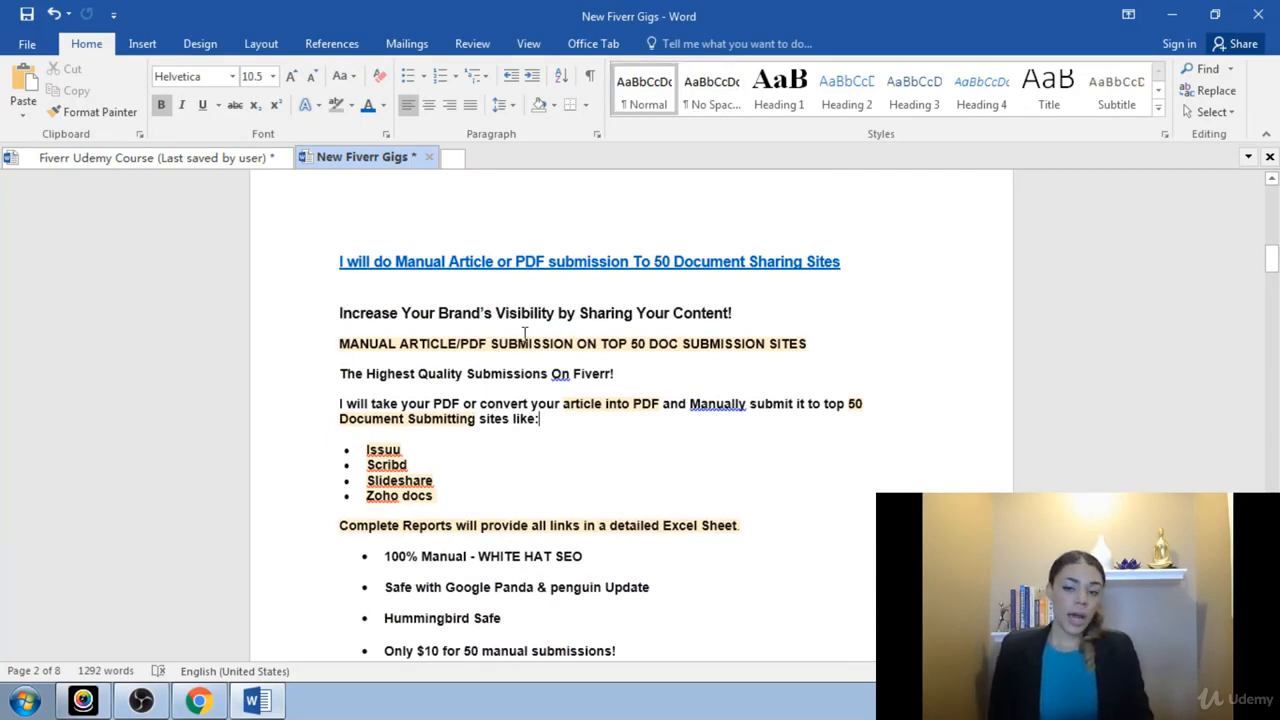
{"action": "scroll", "coordinate": [518, 428], "scroll_direction": "down", "scroll_amount": 5}
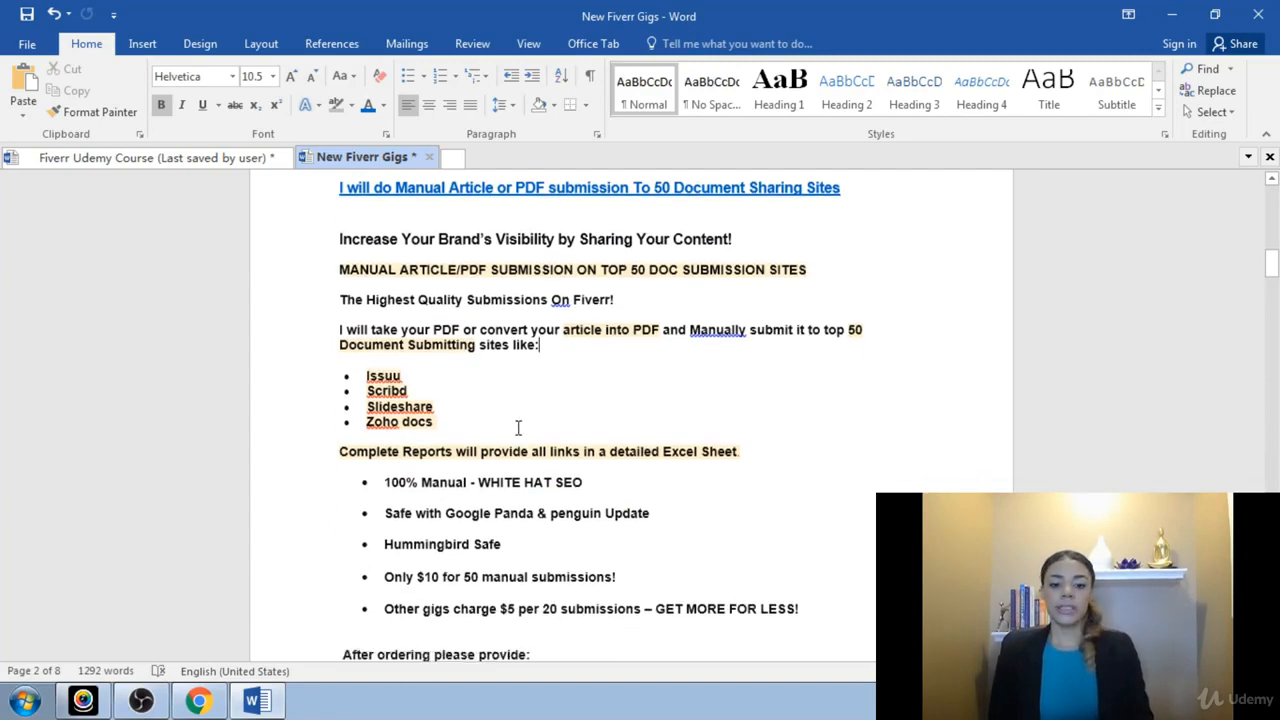
{"action": "scroll", "coordinate": [518, 428], "scroll_direction": "down", "scroll_amount": 3}
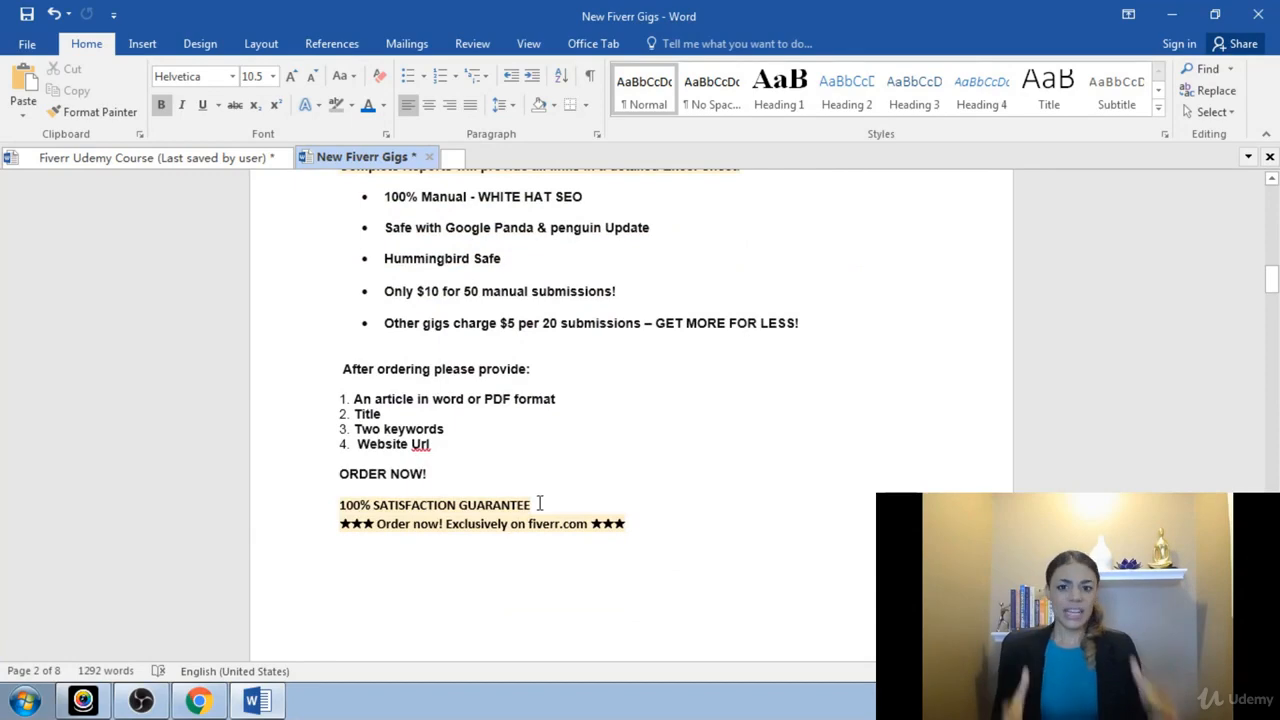
{"action": "scroll", "coordinate": [470, 489], "scroll_direction": "up", "scroll_amount": 2}
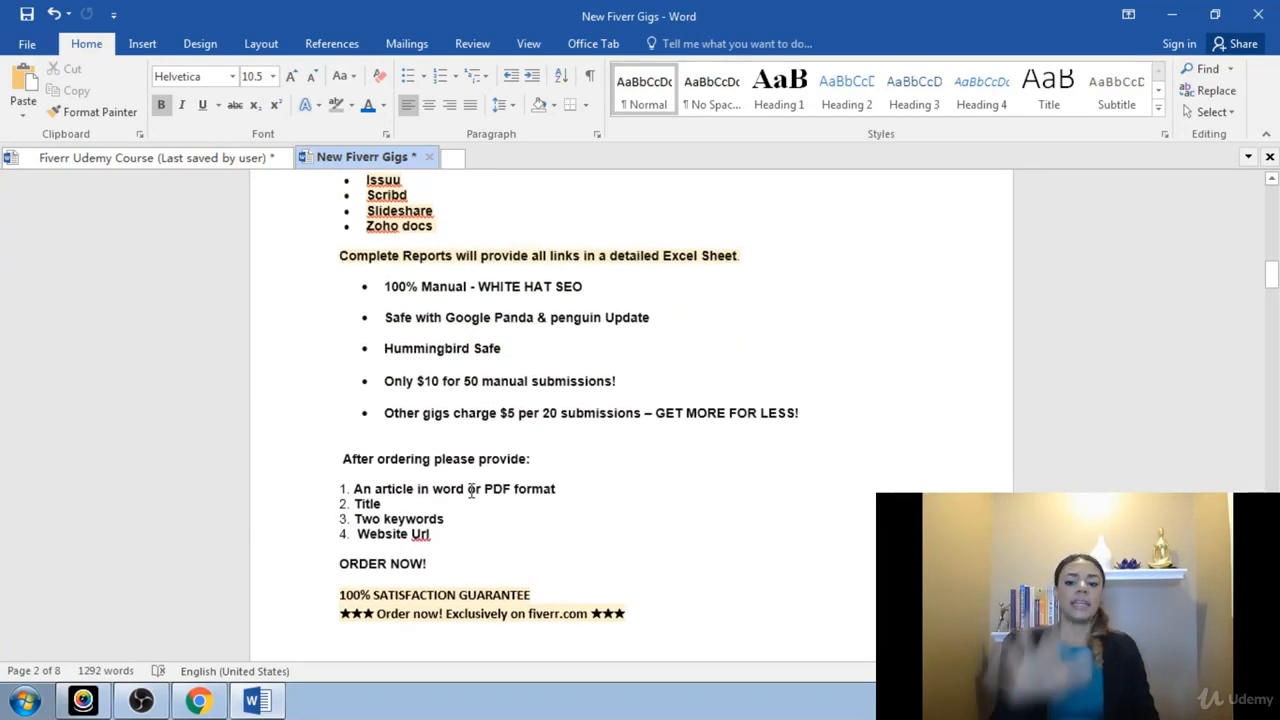
{"action": "scroll", "coordinate": [470, 489], "scroll_direction": "up", "scroll_amount": 1}
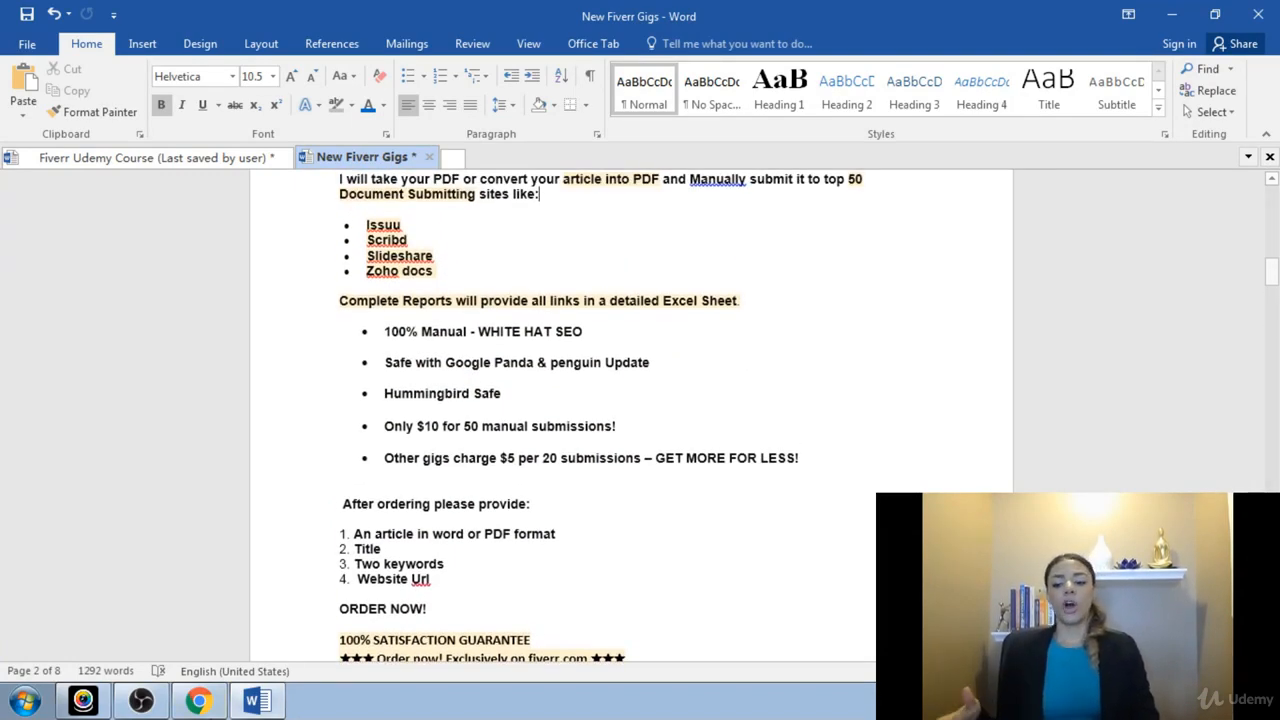
Step: Switch back to Fiverr in Chrome and open the gig description for editing with its formatting options in view
{"action": "left_click", "coordinate": [199, 703]}
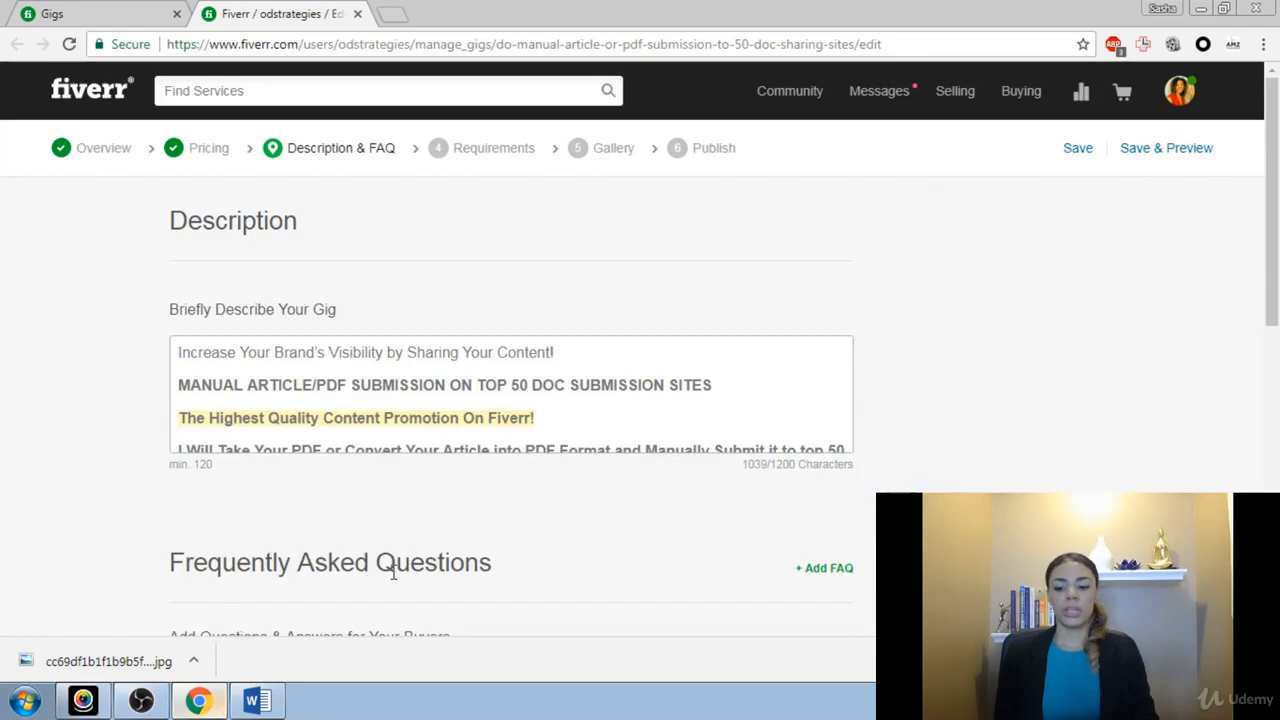
{"action": "left_click", "coordinate": [668, 390]}
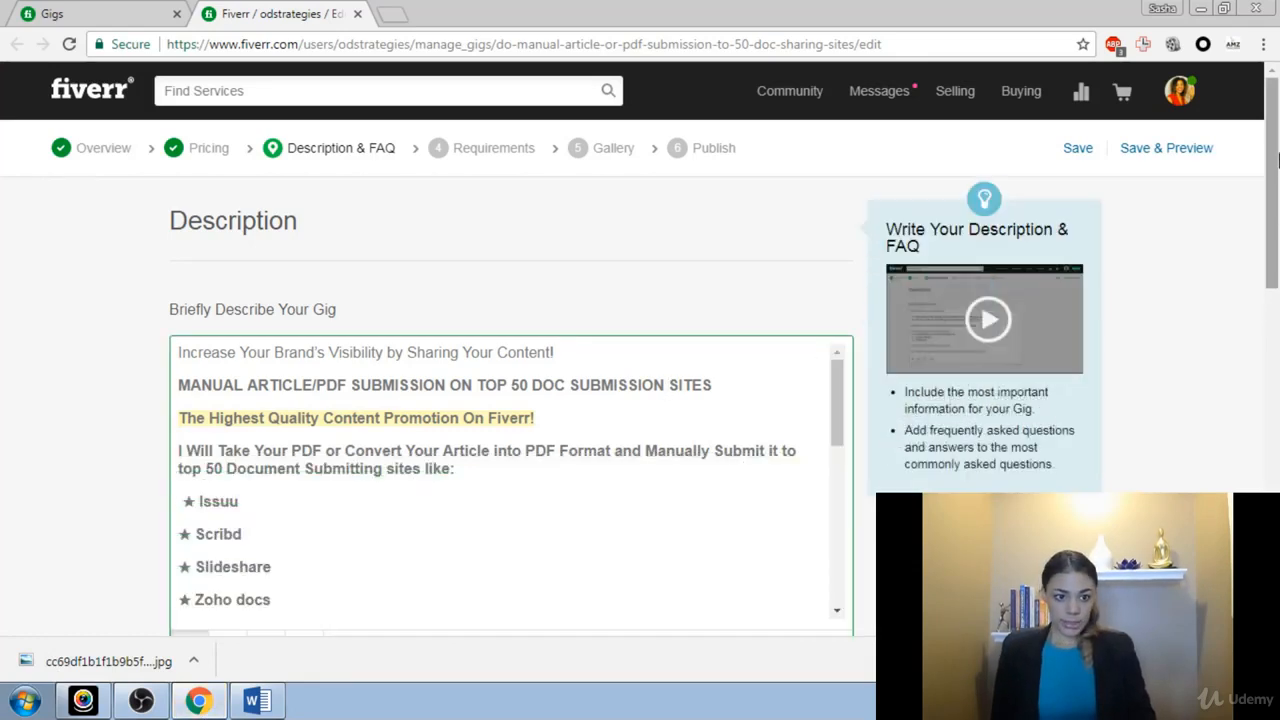
{"action": "scroll", "coordinate": [1277, 178], "scroll_direction": "down", "scroll_amount": 1}
{"action": "scroll", "coordinate": [1277, 178], "scroll_direction": "down", "scroll_amount": 2}
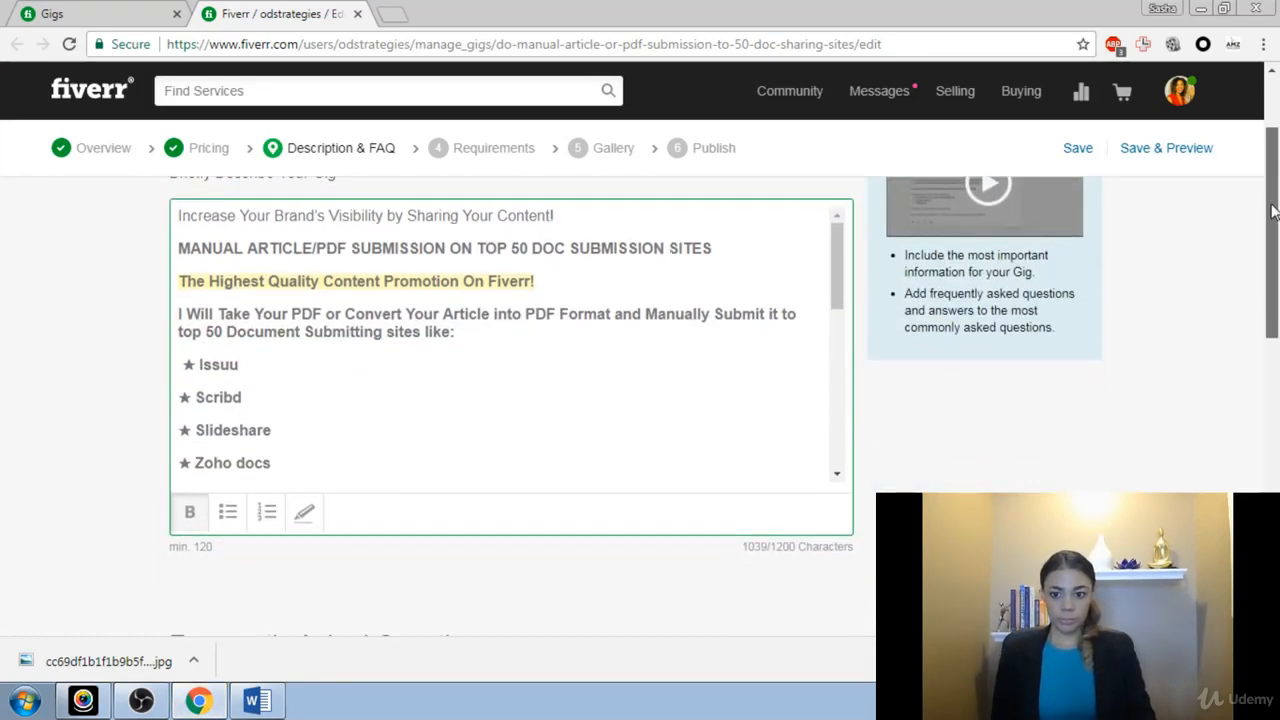
Step: Remove the extra space before the star on the Issuu line of the gig description
{"action": "left_click", "coordinate": [434, 281]}
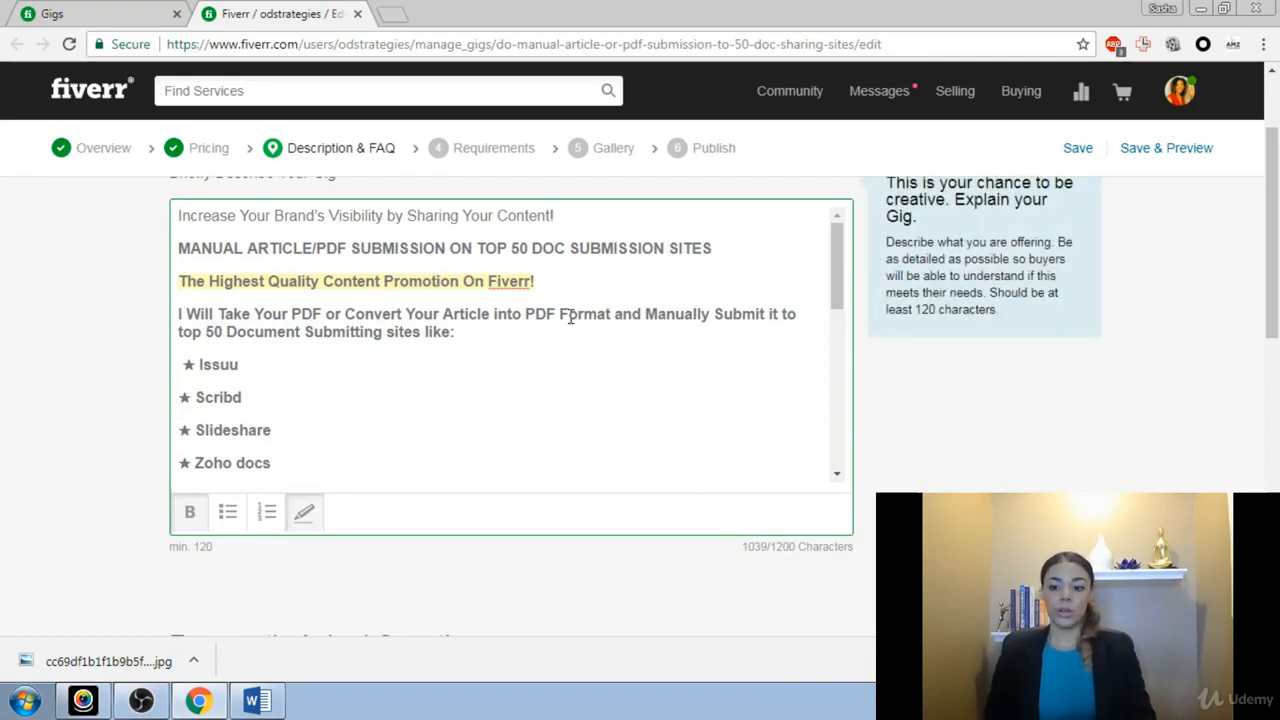
{"action": "left_click", "coordinate": [187, 365]}
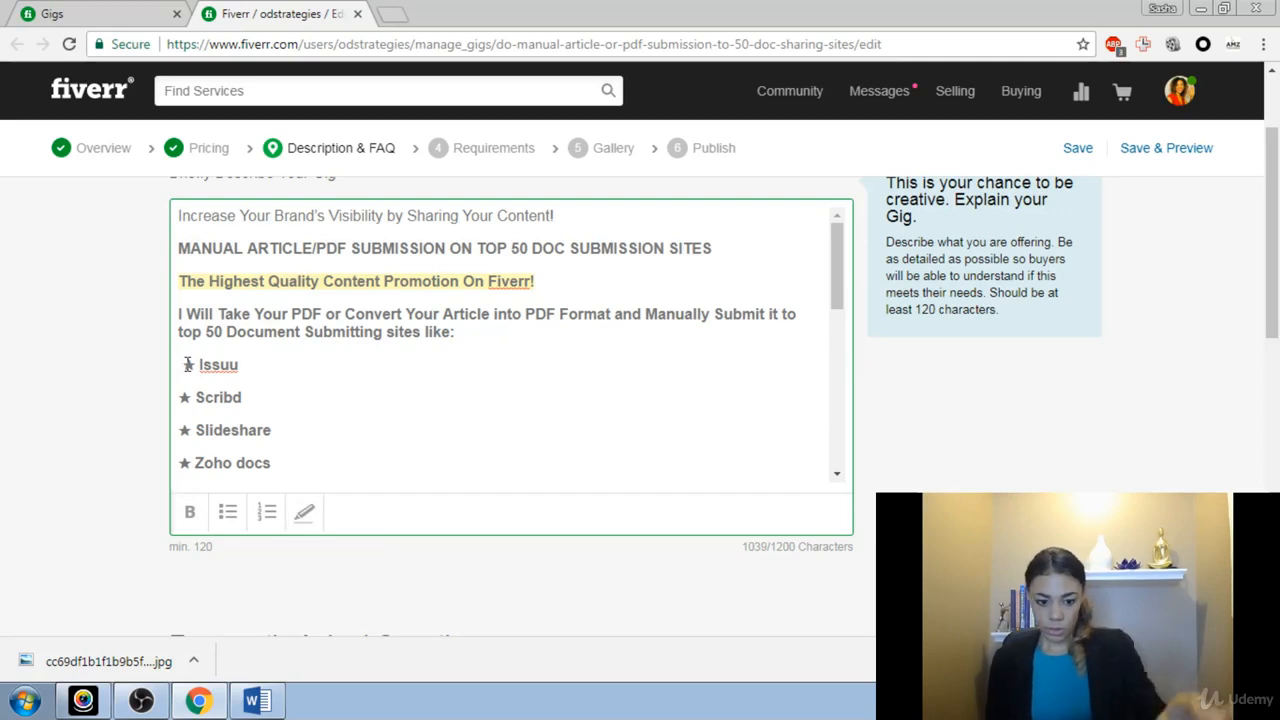
{"action": "key", "text": "BackSpace"}
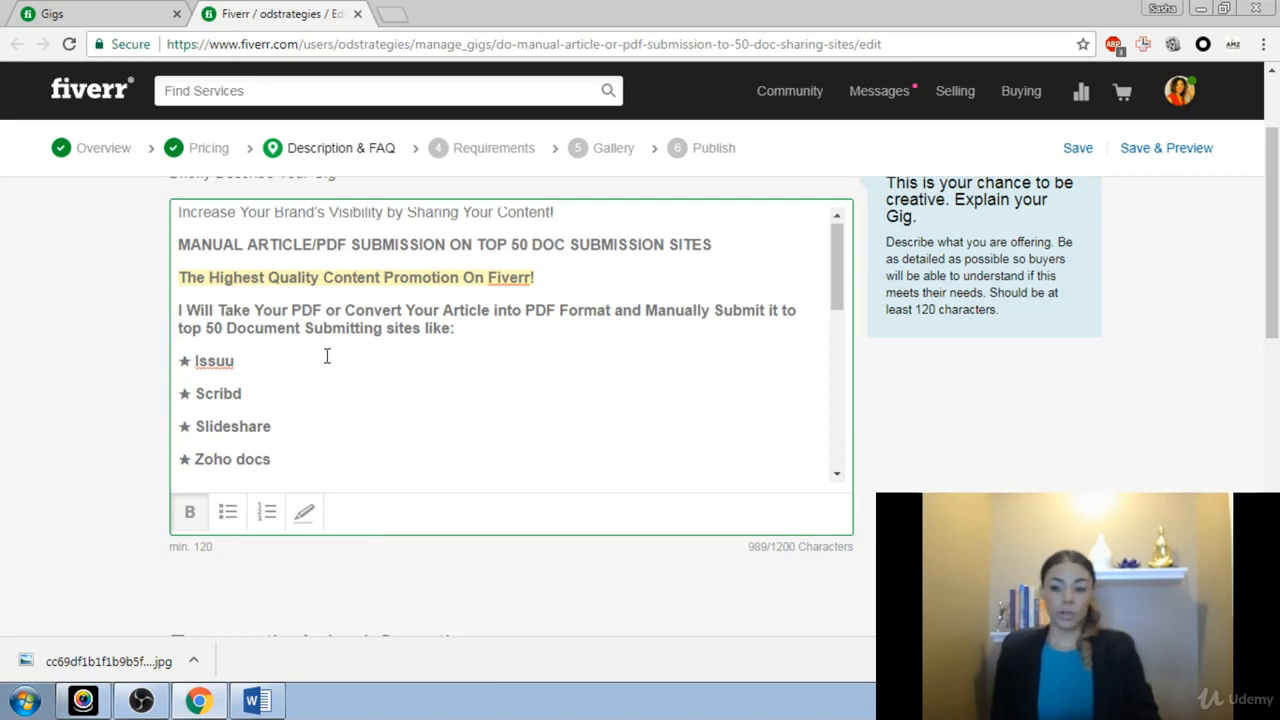
Step: Examine the rest of the gig description, including the stars around the "This Gig Features" heading, without changing the text
{"action": "scroll", "coordinate": [325, 362], "scroll_direction": "down", "scroll_amount": 3}
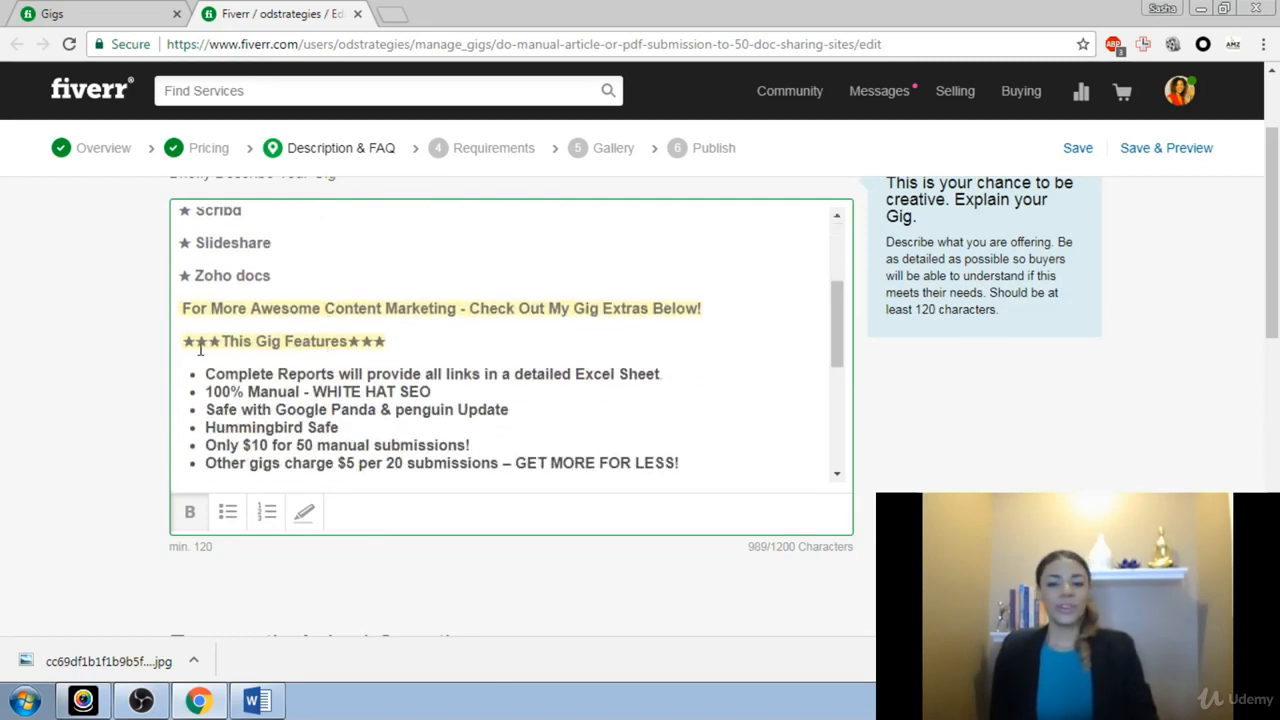
{"action": "left_click_drag", "start_coordinate": [191, 345], "coordinate": [182, 342]}
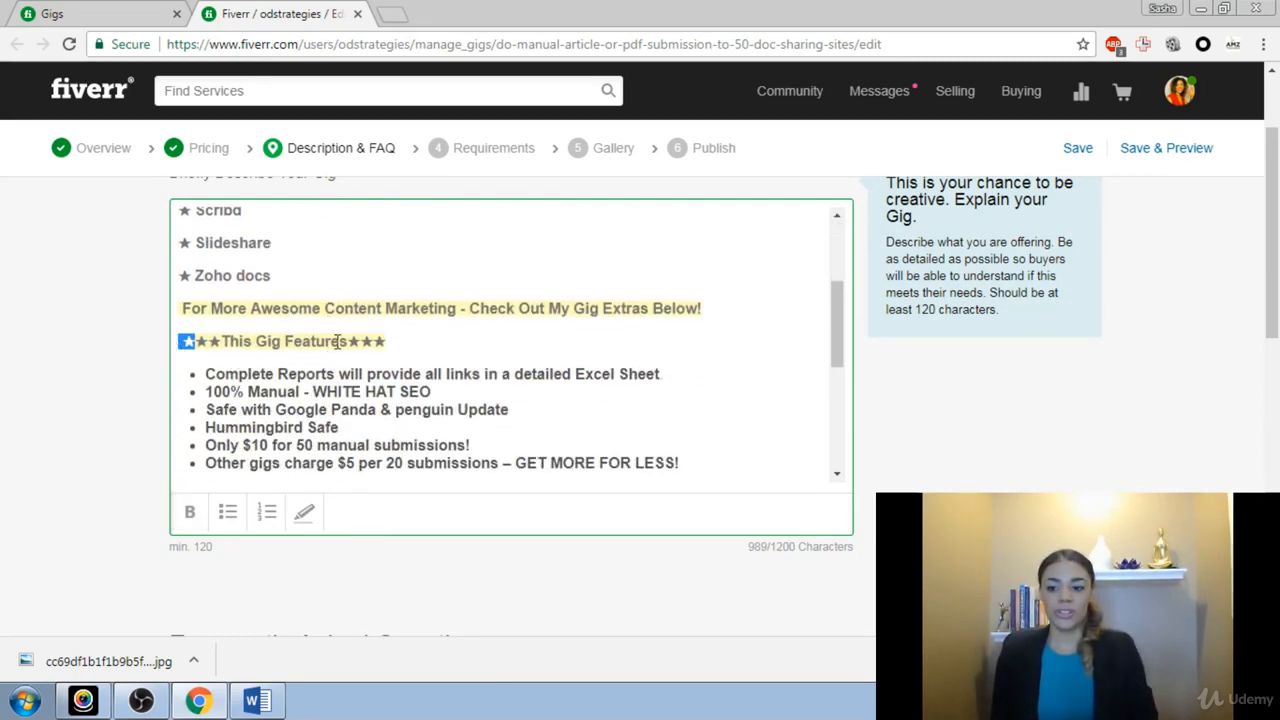
{"action": "left_click_drag", "start_coordinate": [386, 344], "coordinate": [373, 344]}
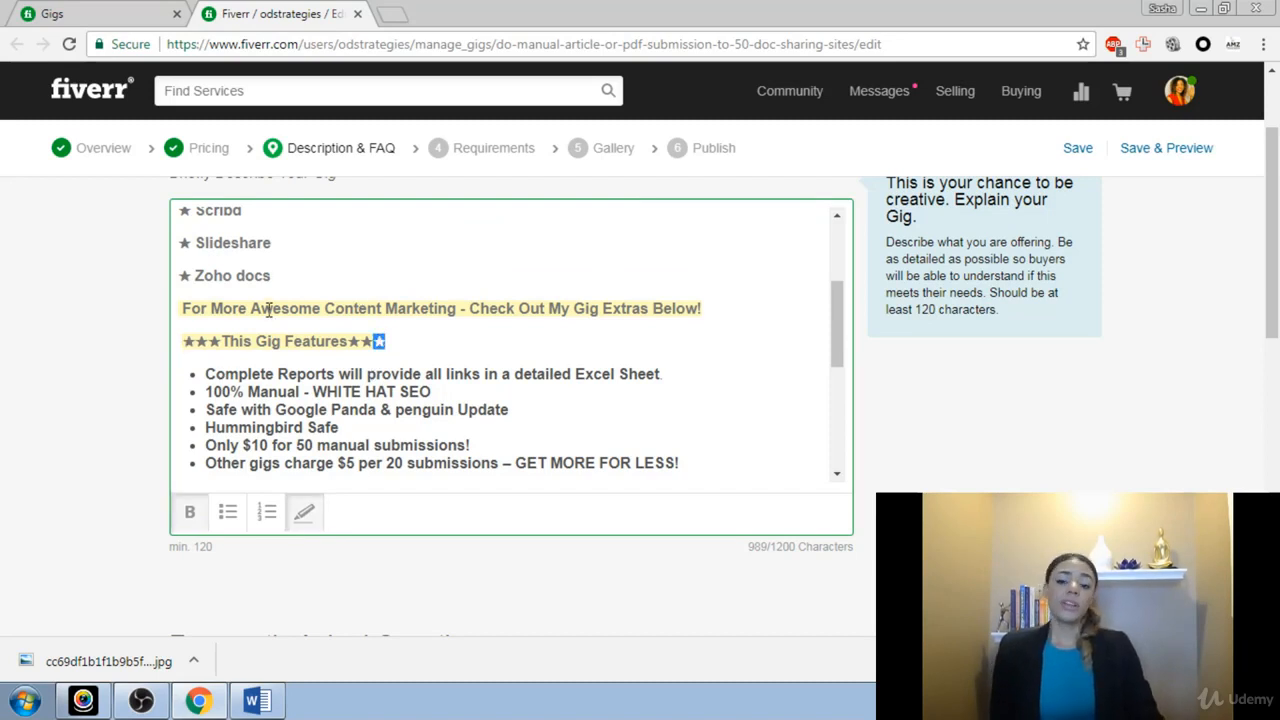
{"action": "scroll", "coordinate": [268, 310], "scroll_direction": "up", "scroll_amount": 5}
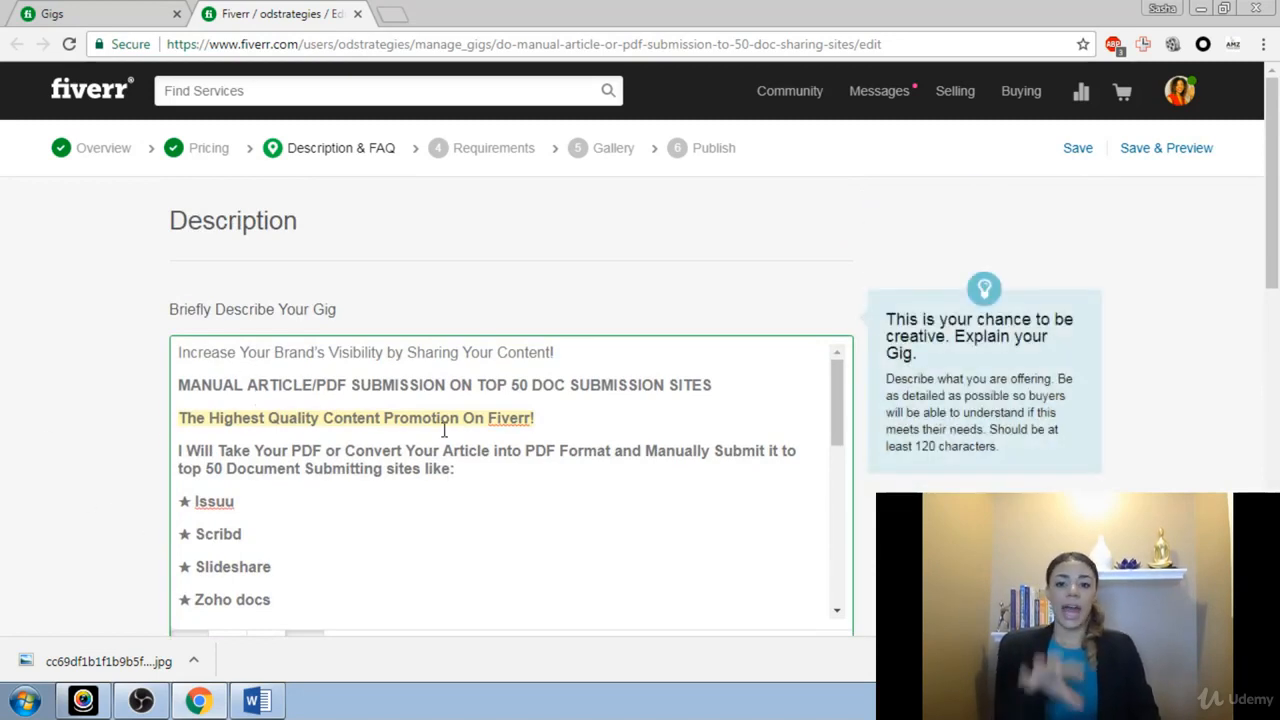
{"action": "scroll", "coordinate": [611, 309], "scroll_direction": "down", "scroll_amount": 1}
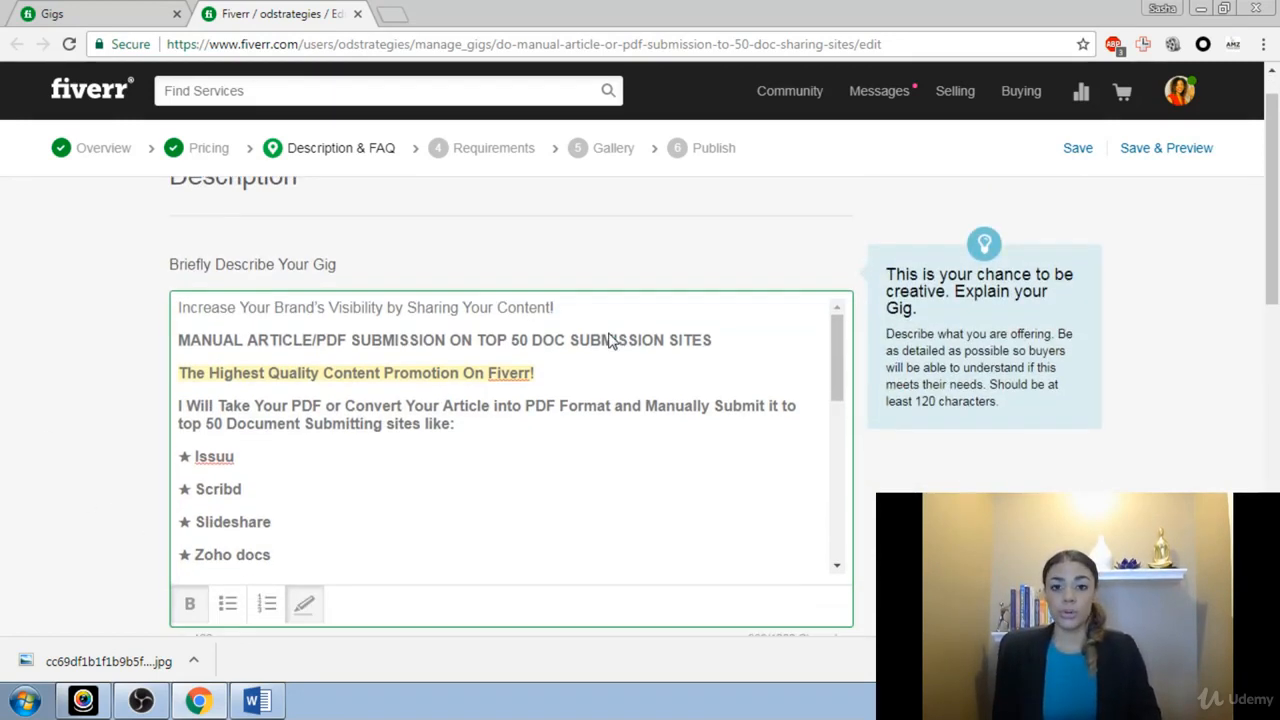
Step: Review the full gig description once more, from the document site list to the ordering requirements and satisfaction guarantee
{"action": "scroll", "coordinate": [594, 370], "scroll_direction": "down", "scroll_amount": 2}
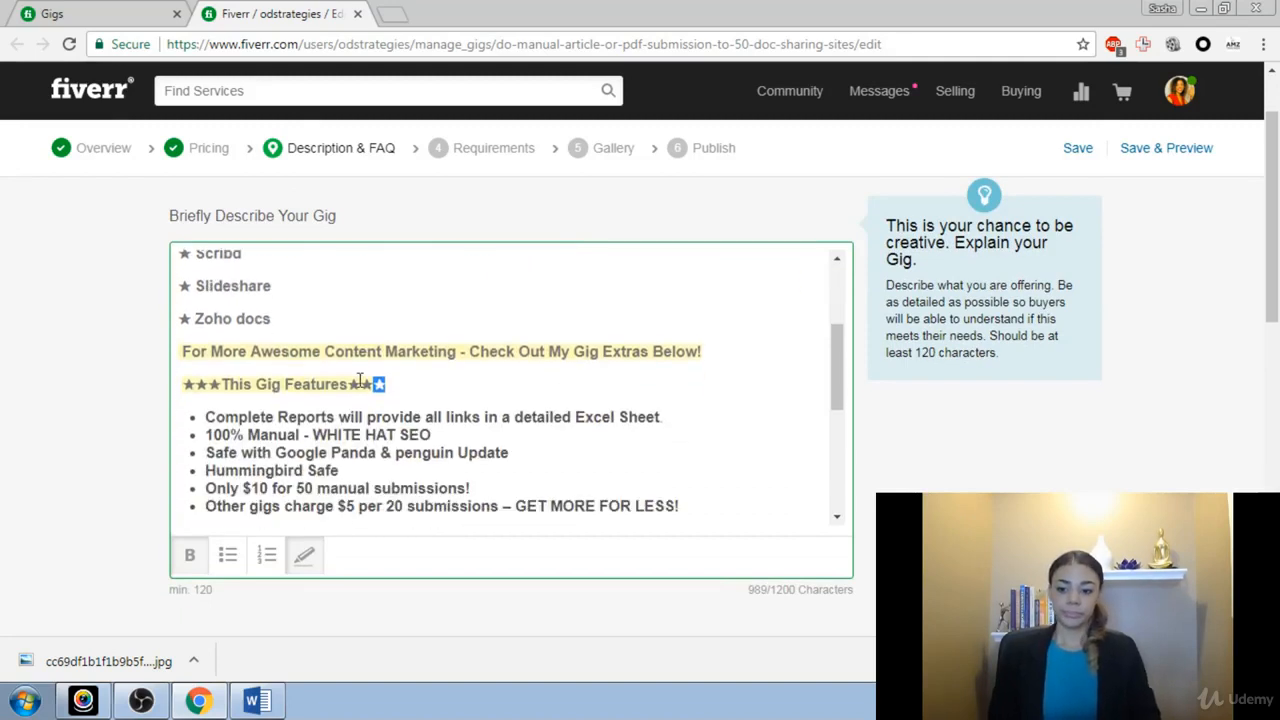
{"action": "scroll", "coordinate": [471, 415], "scroll_direction": "down", "scroll_amount": 2}
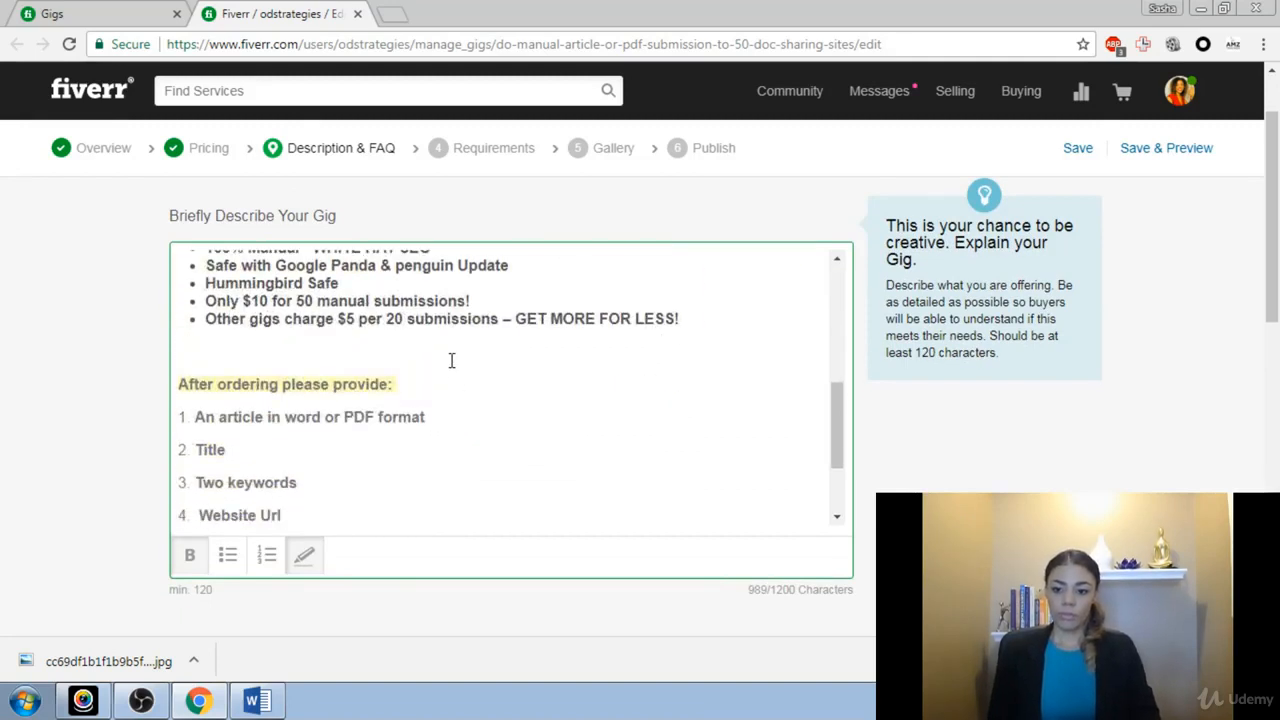
{"action": "scroll", "coordinate": [363, 354], "scroll_direction": "down", "scroll_amount": 2}
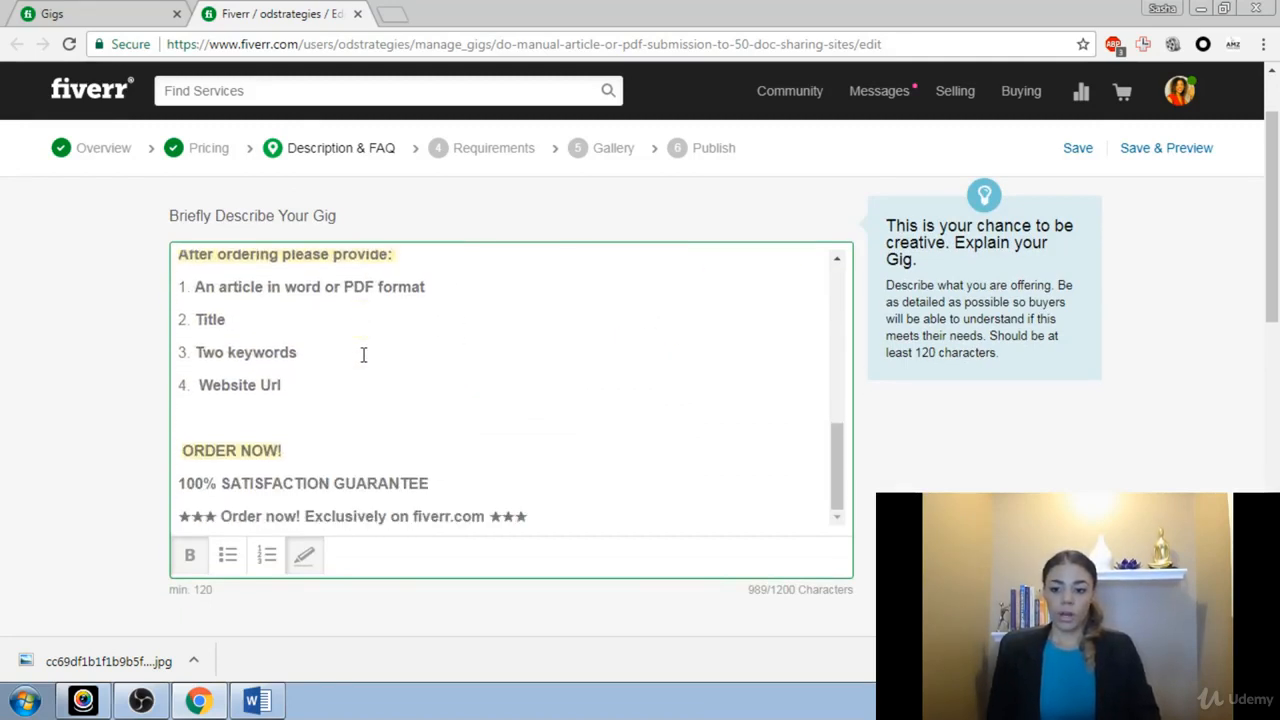
{"action": "scroll", "coordinate": [363, 354], "scroll_direction": "down", "scroll_amount": 2}
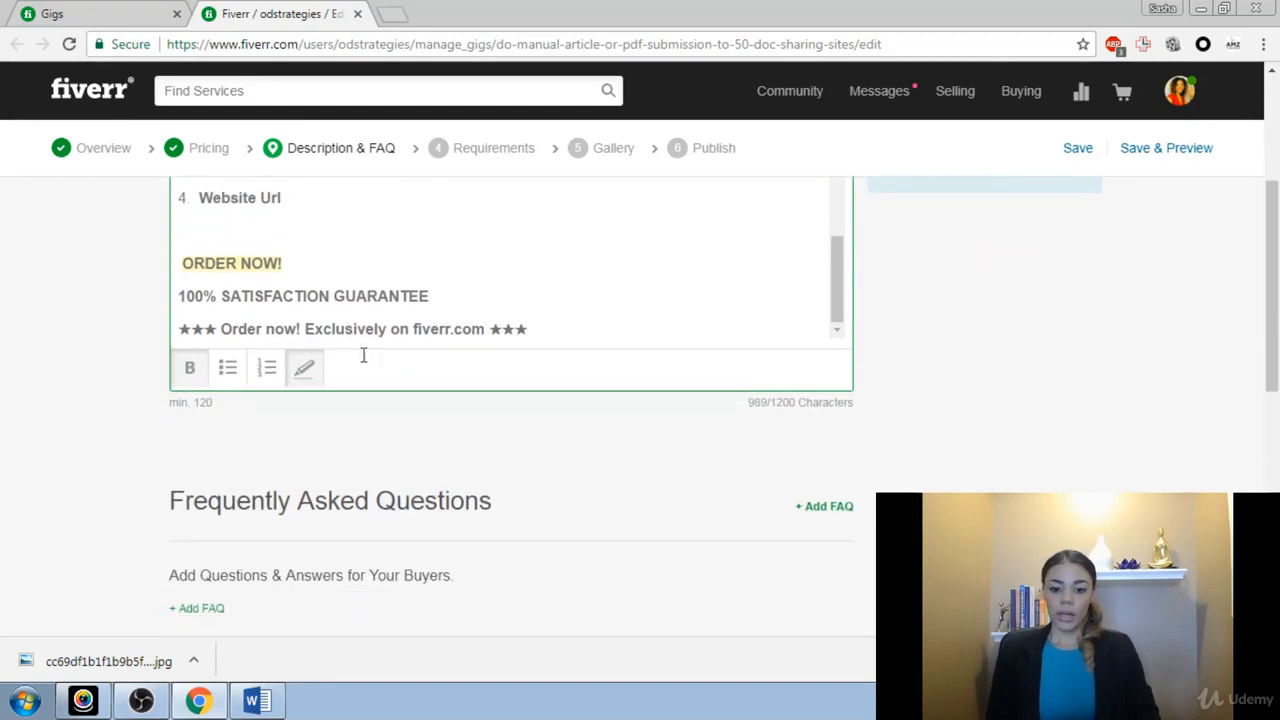
{"action": "left_click", "coordinate": [753, 402]}
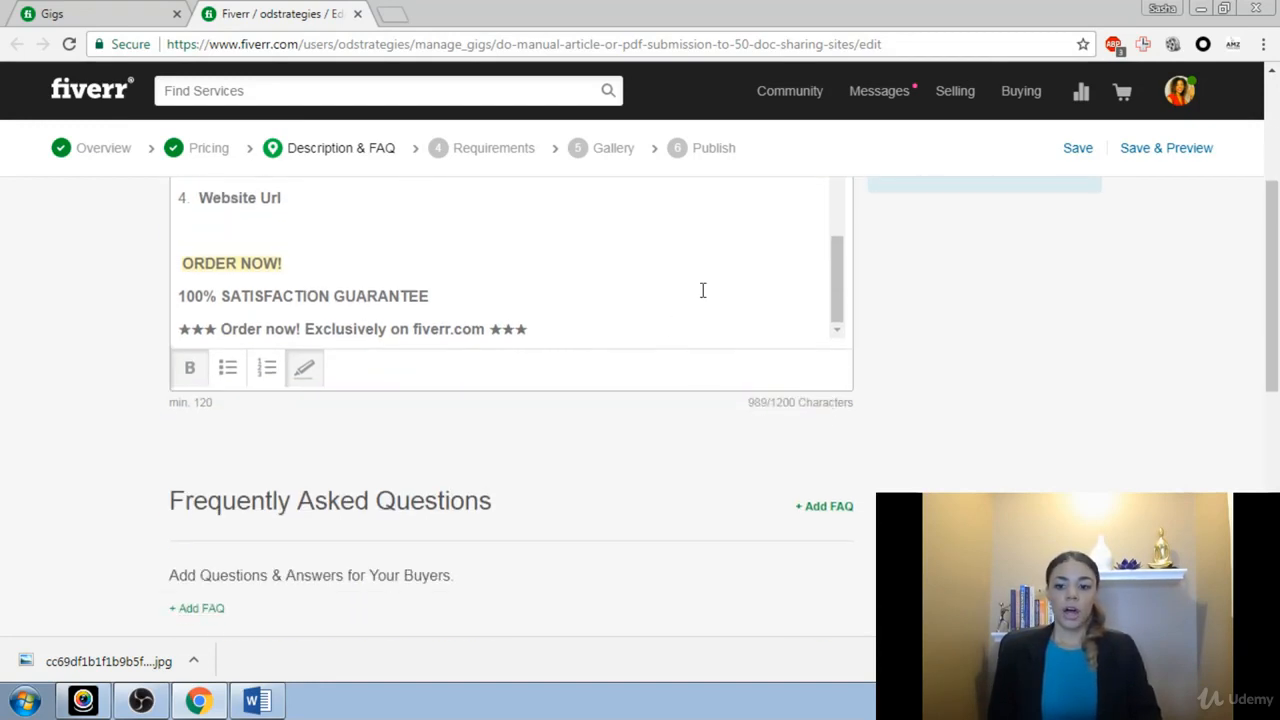
{"action": "scroll", "coordinate": [702, 290], "scroll_direction": "up", "scroll_amount": 8}
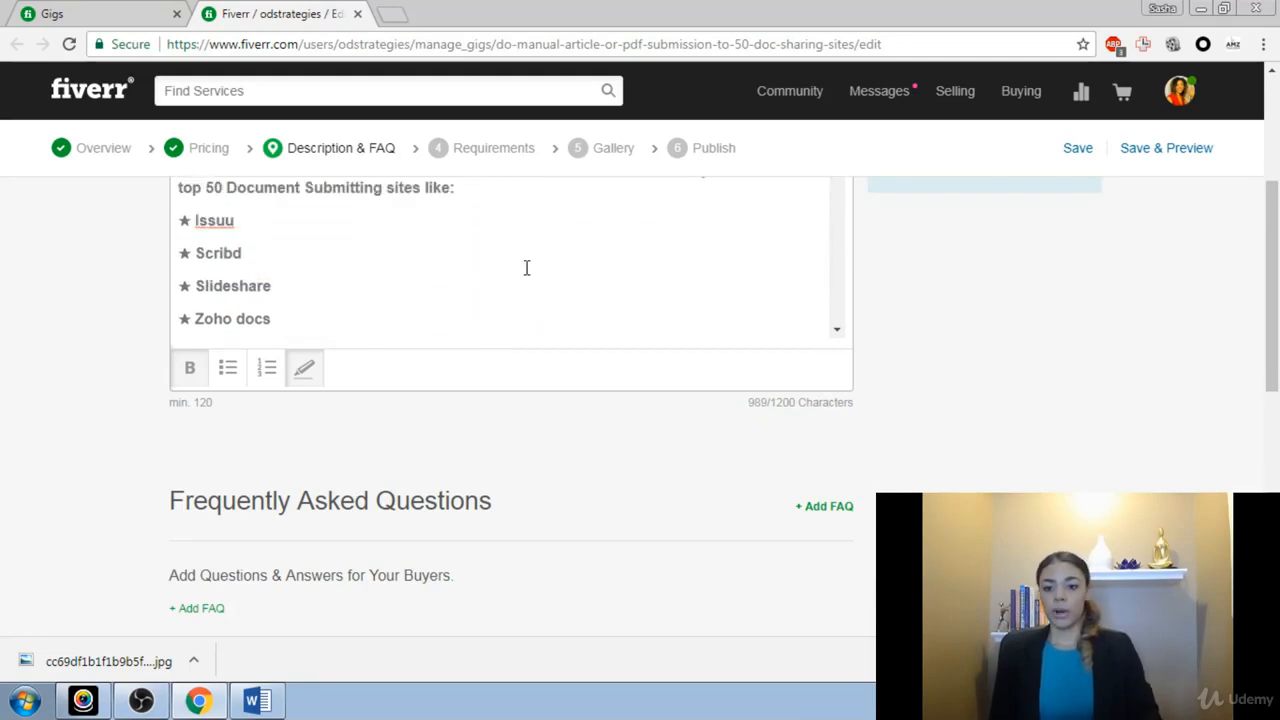
{"action": "scroll", "coordinate": [526, 268], "scroll_direction": "up", "scroll_amount": 3}
{"action": "scroll", "coordinate": [370, 410], "scroll_direction": "down", "scroll_amount": 2}
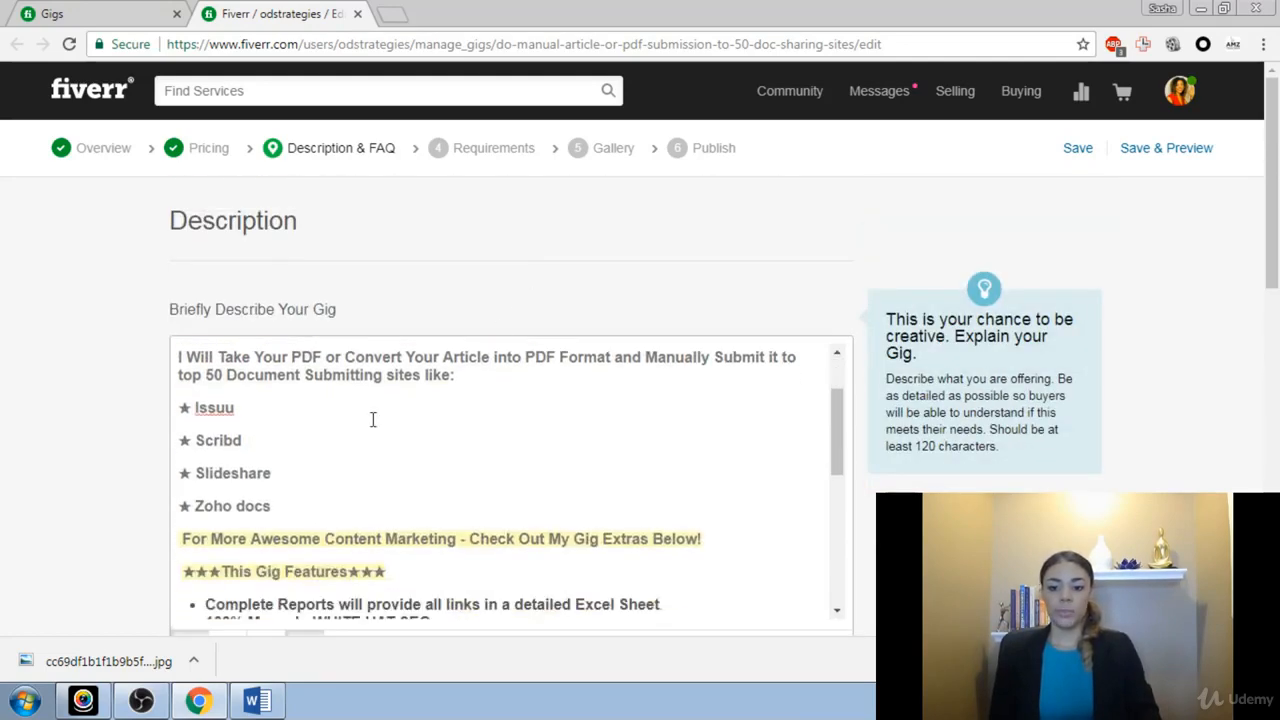
{"action": "scroll", "coordinate": [466, 423], "scroll_direction": "down", "scroll_amount": 6}
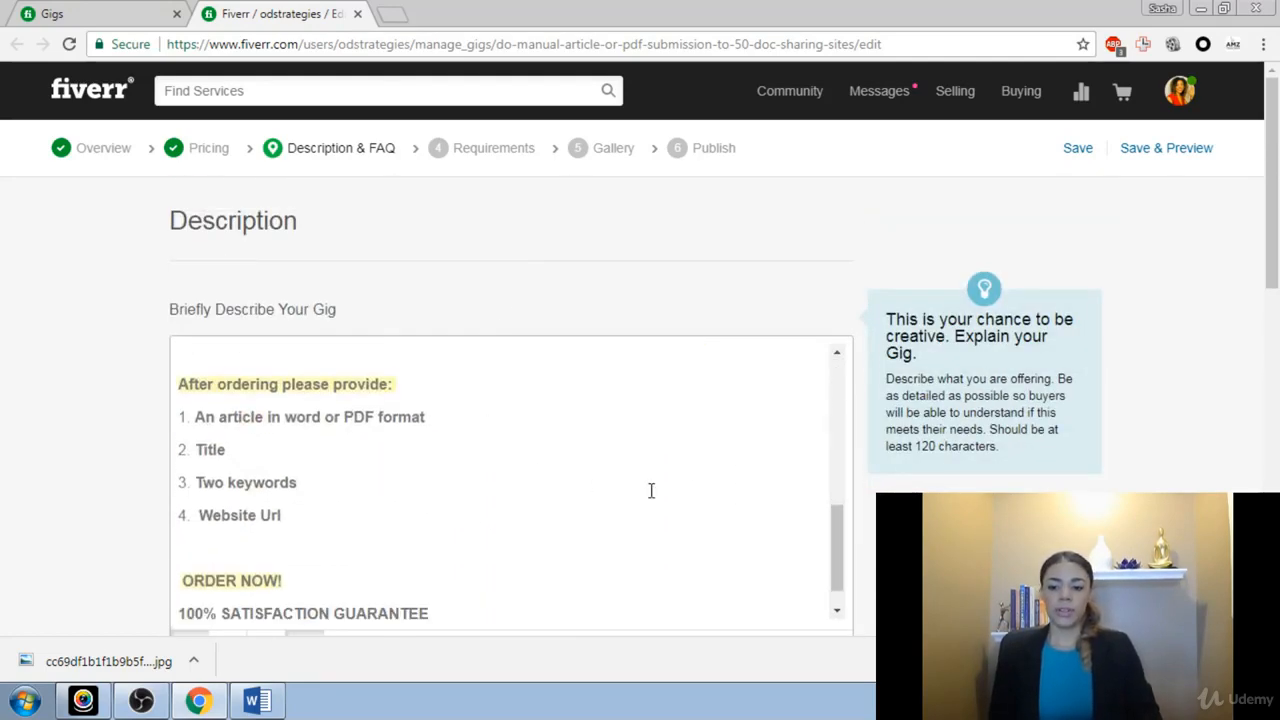
{"action": "scroll", "coordinate": [606, 471], "scroll_direction": "down", "scroll_amount": 1}
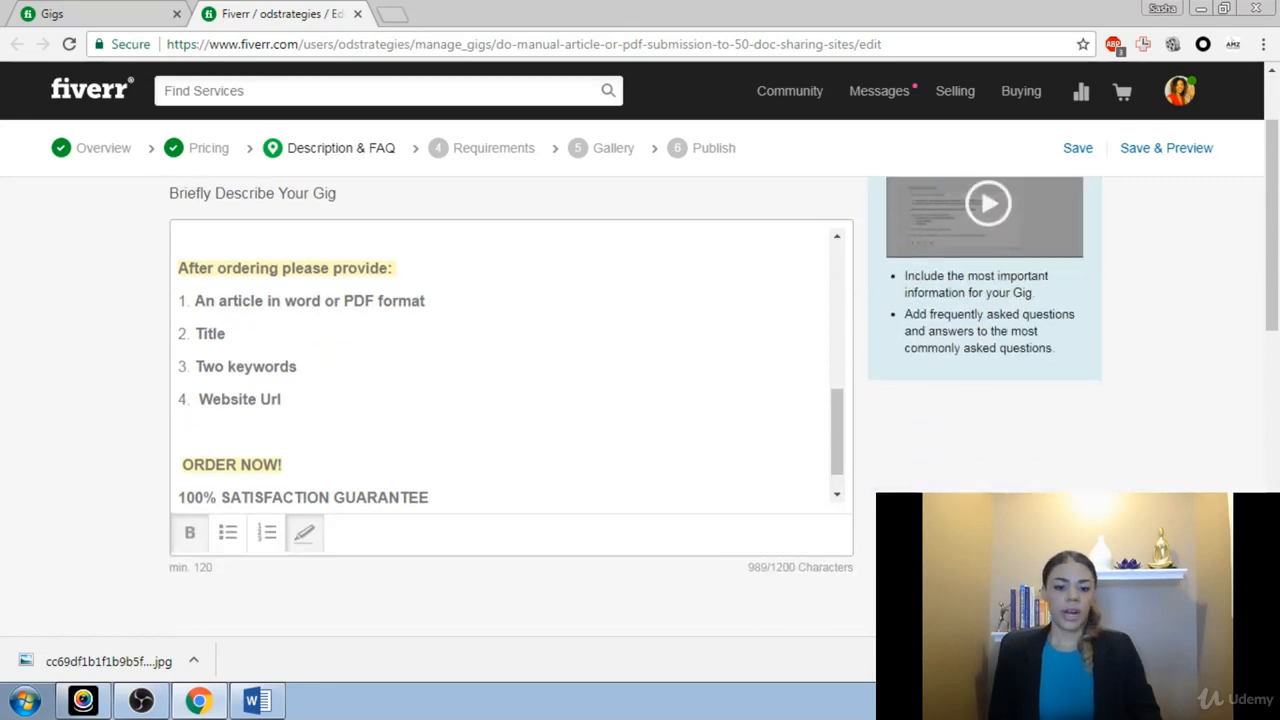
Step: Leave the FAQ section empty, save the gig's description and FAQ, and continue to the buyer requirements
{"action": "scroll", "coordinate": [619, 369], "scroll_direction": "down", "scroll_amount": 3}
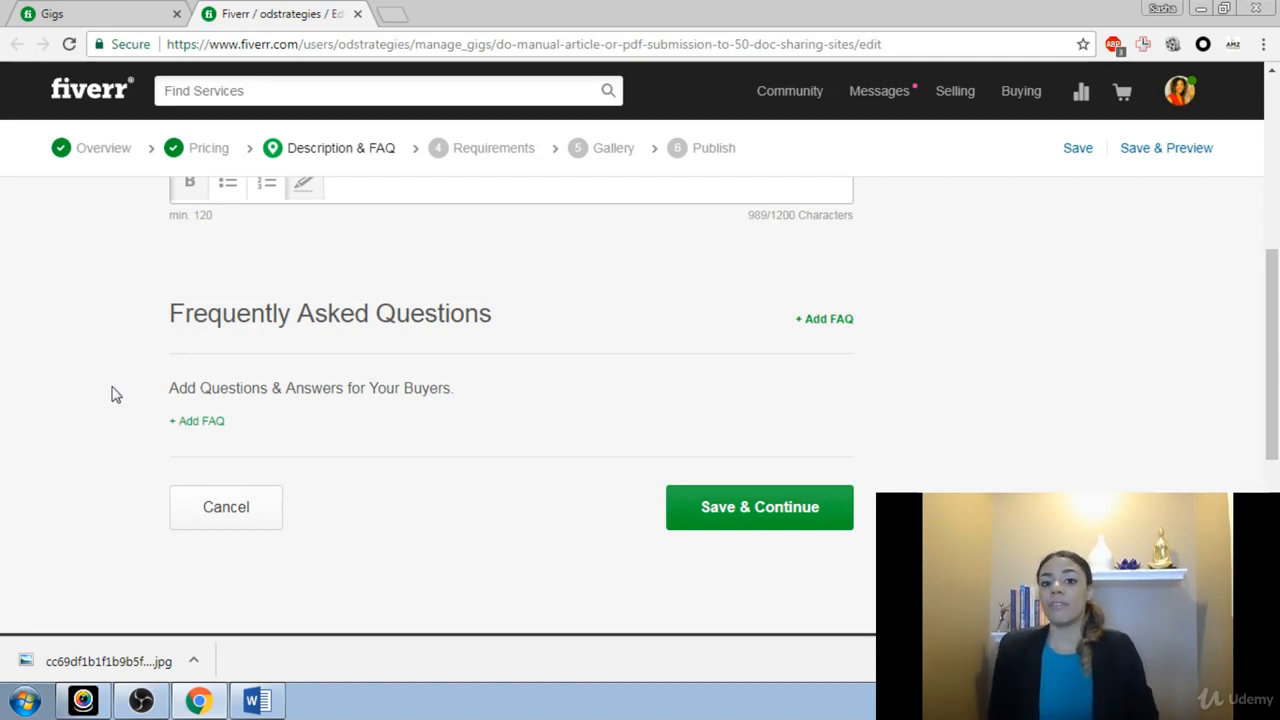
{"action": "mouse_move", "coordinate": [240, 423]}
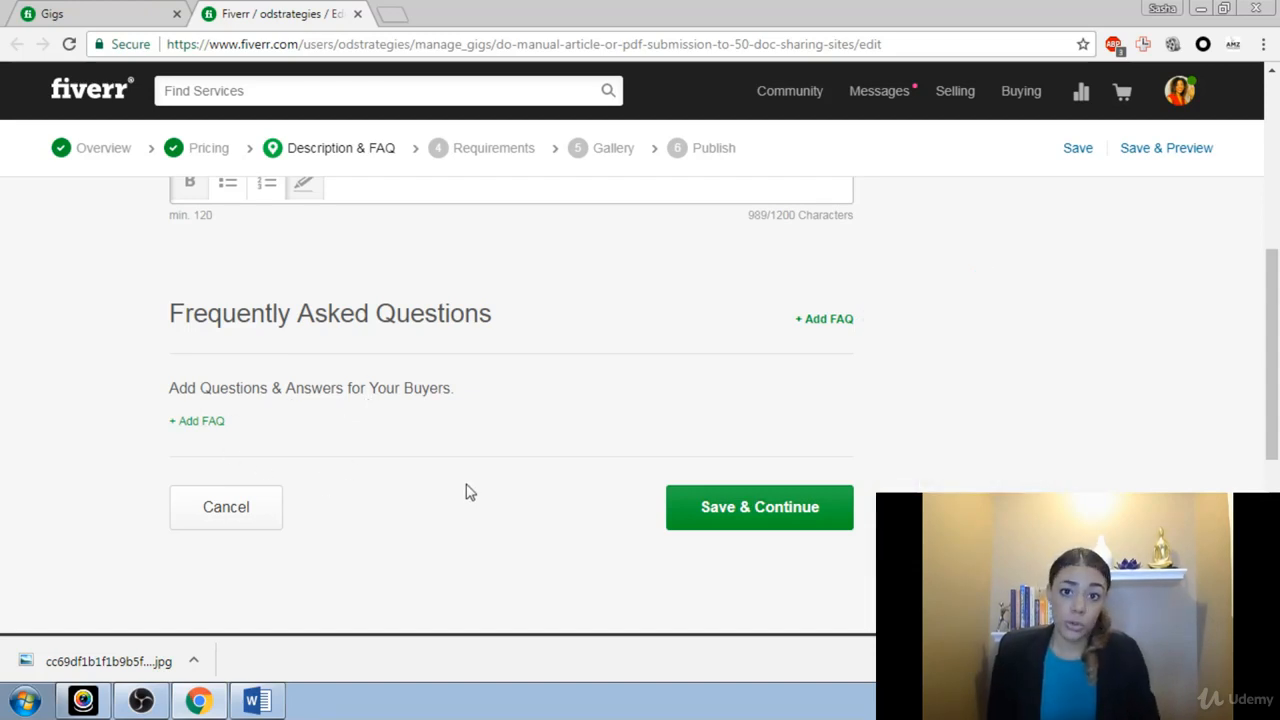
{"action": "mouse_move", "coordinate": [476, 450]}
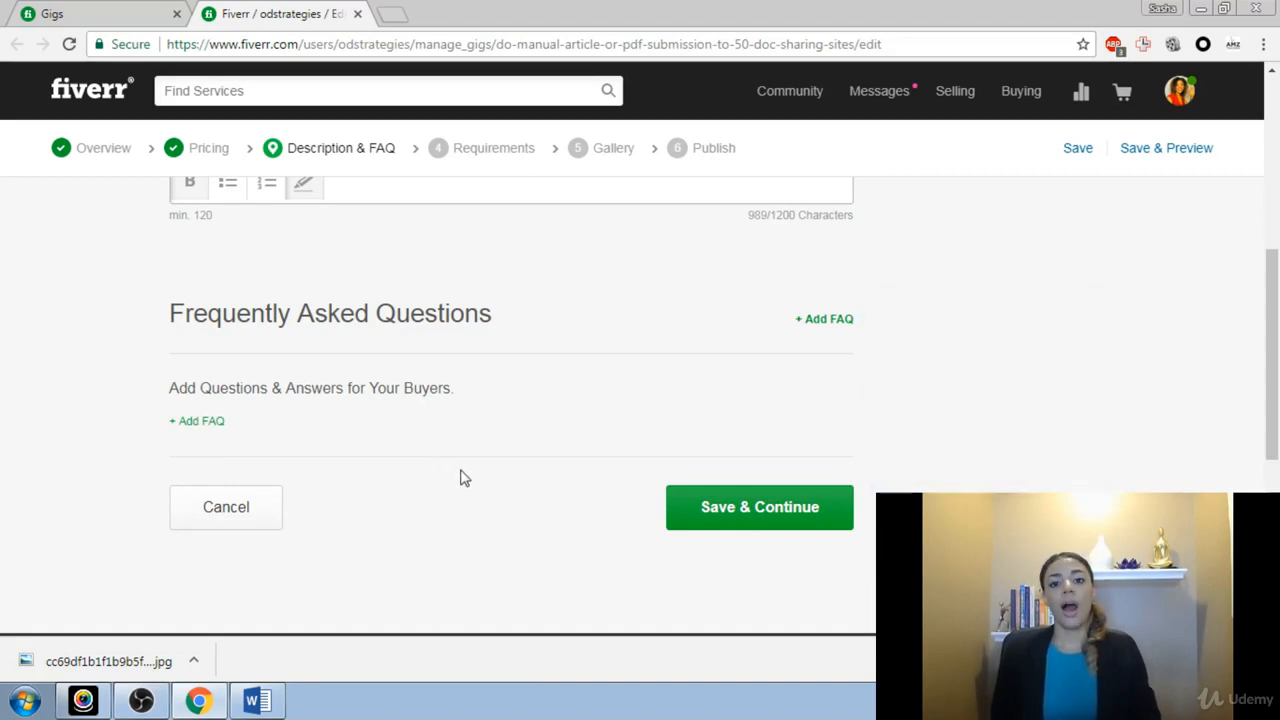
{"action": "left_click", "coordinate": [722, 512]}
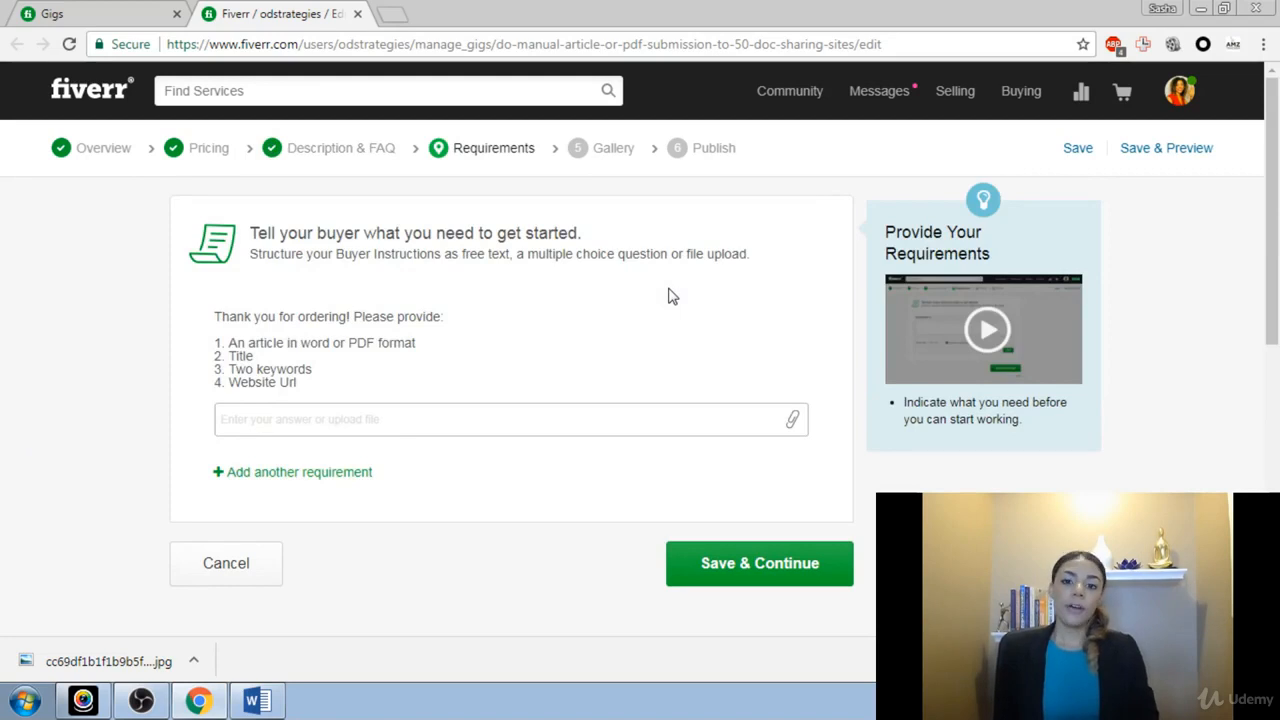
Step: Open the existing buyer requirement that starts with "Thank you for ordering!" for editing
{"action": "mouse_move", "coordinate": [485, 303]}
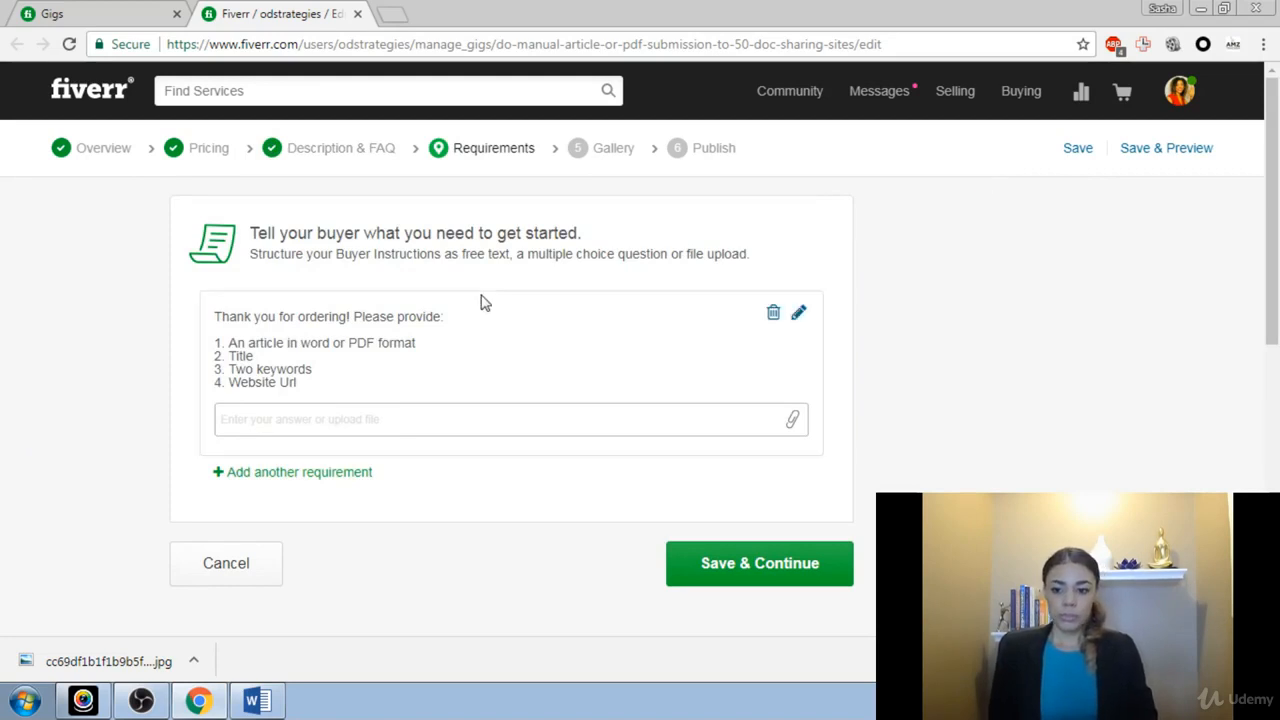
{"action": "scroll", "coordinate": [480, 302], "scroll_direction": "down", "scroll_amount": 1}
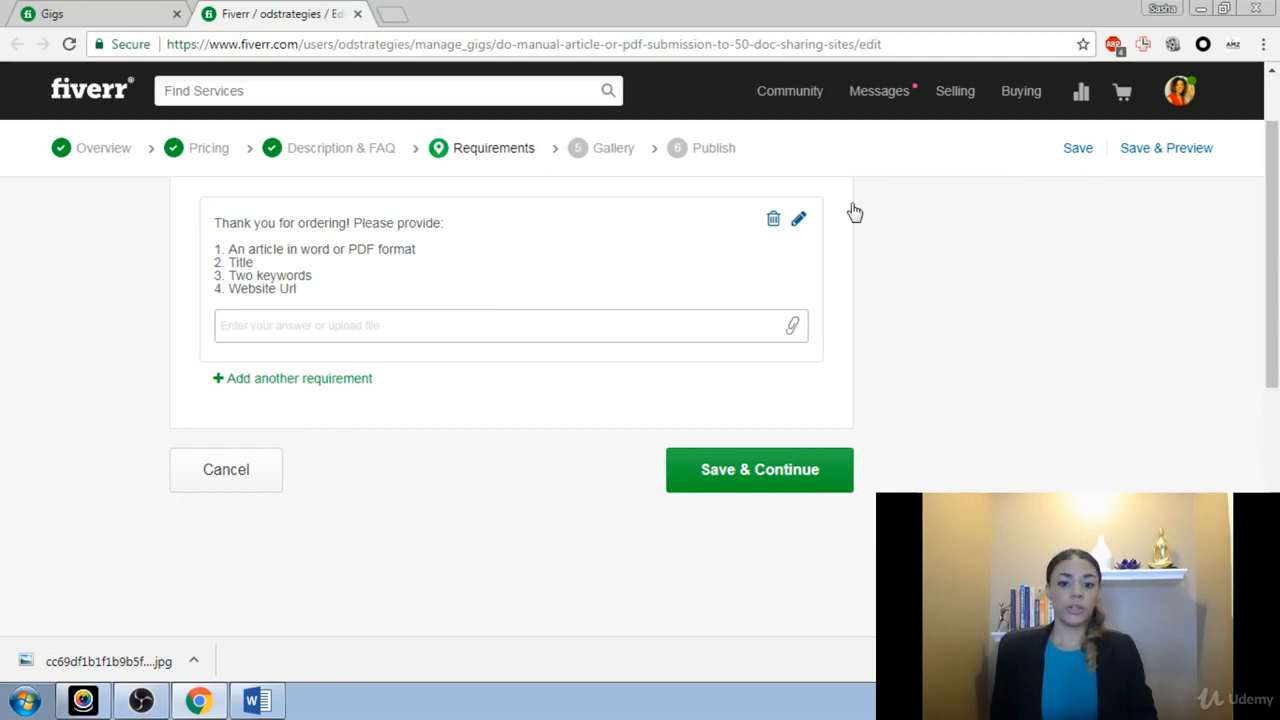
{"action": "left_click", "coordinate": [798, 222]}
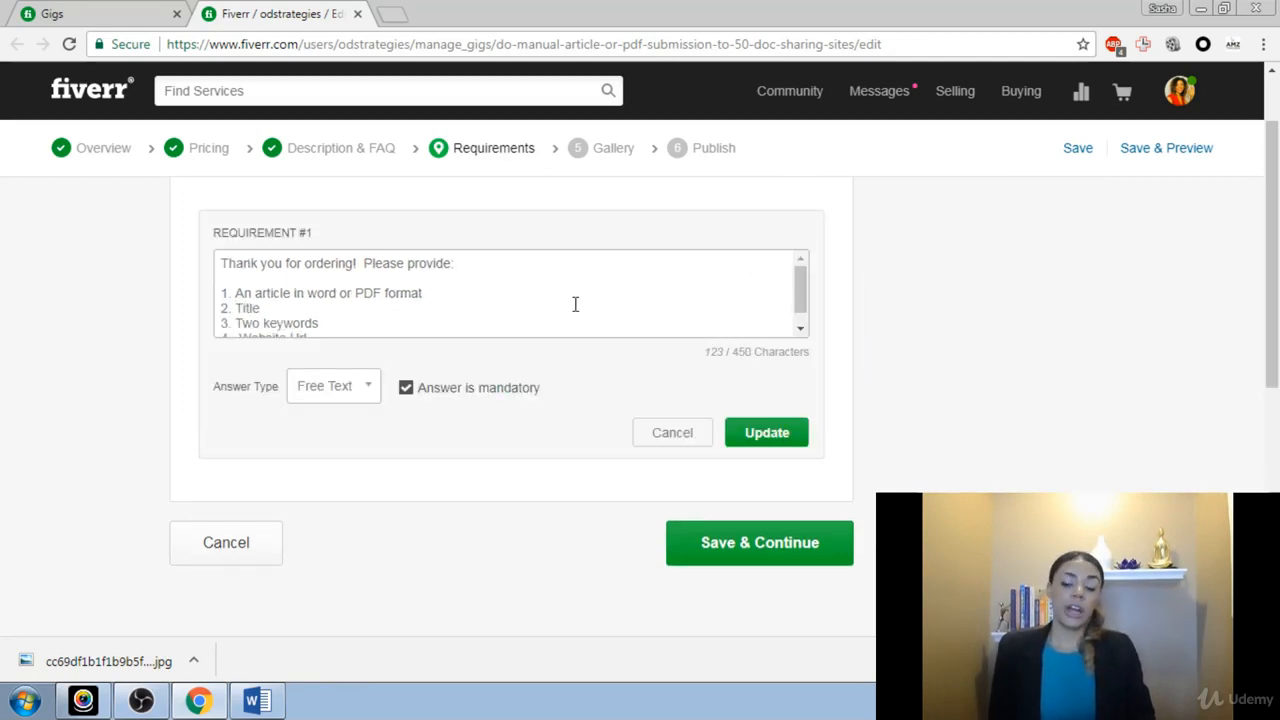
{"action": "left_click", "coordinate": [514, 268]}
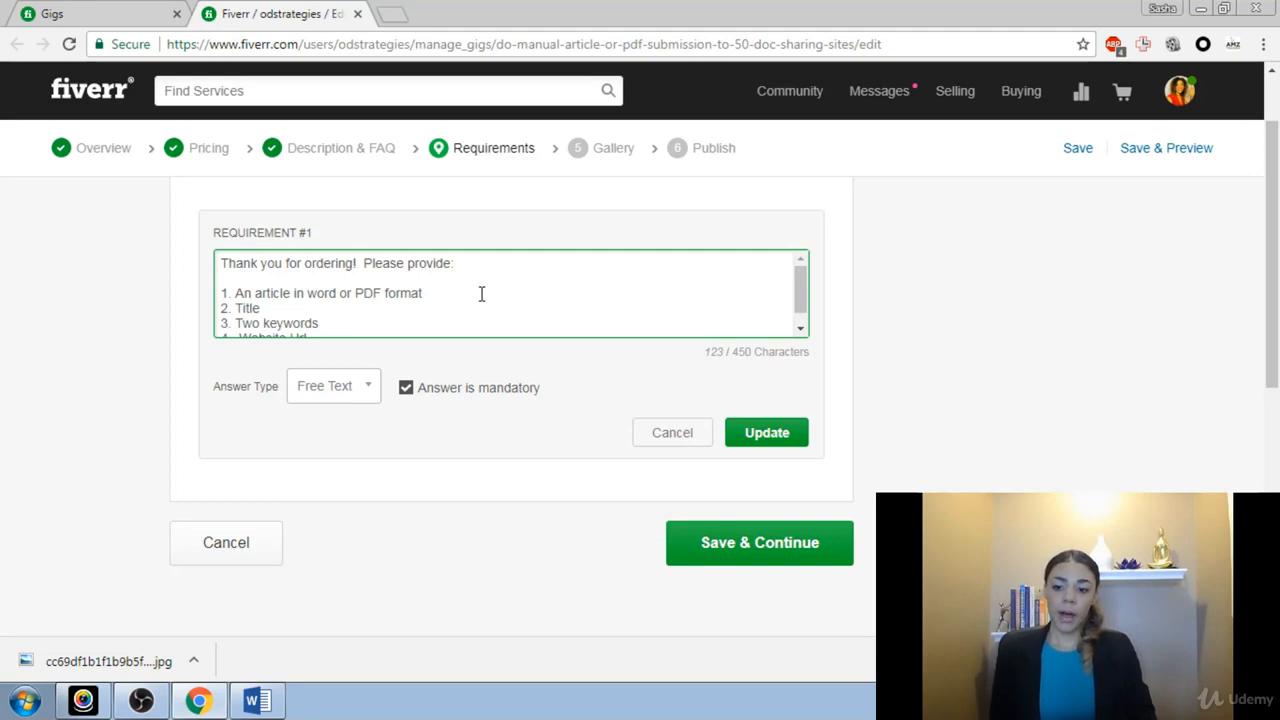
{"action": "scroll", "coordinate": [269, 318], "scroll_direction": "down", "scroll_amount": 1}
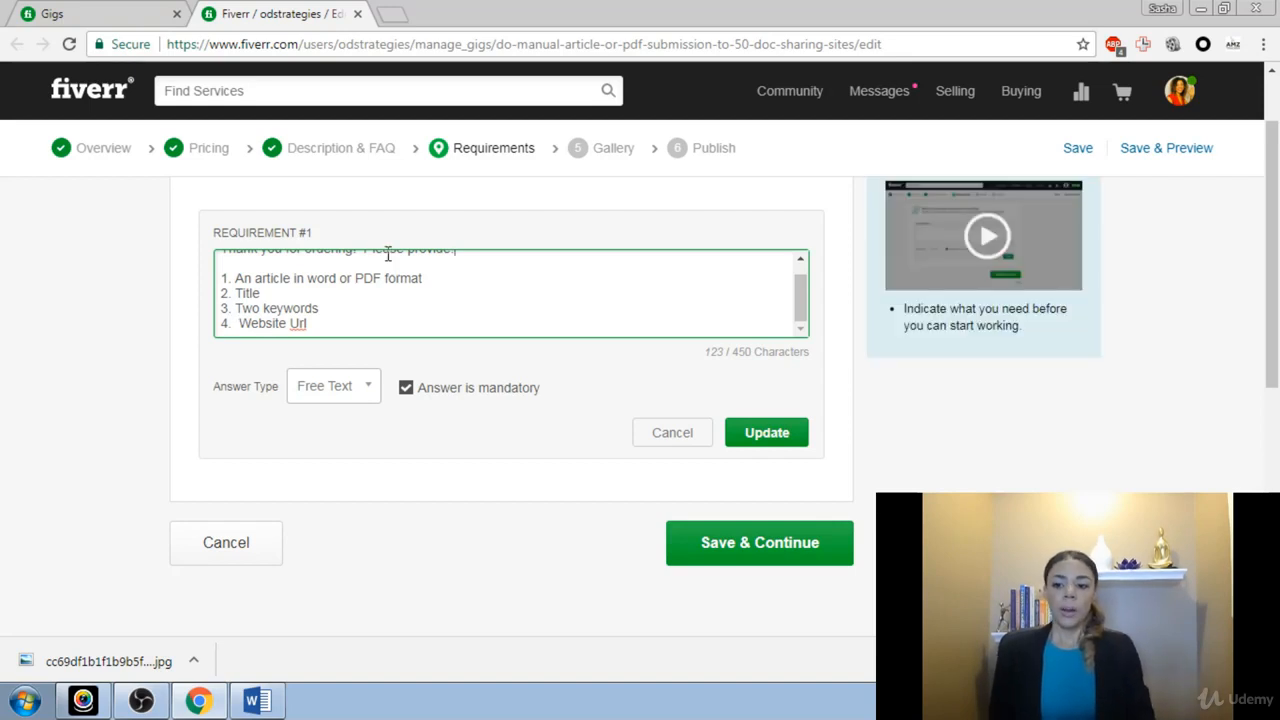
{"action": "key", "text": "Return"}
{"action": "key", "text": "Return"}
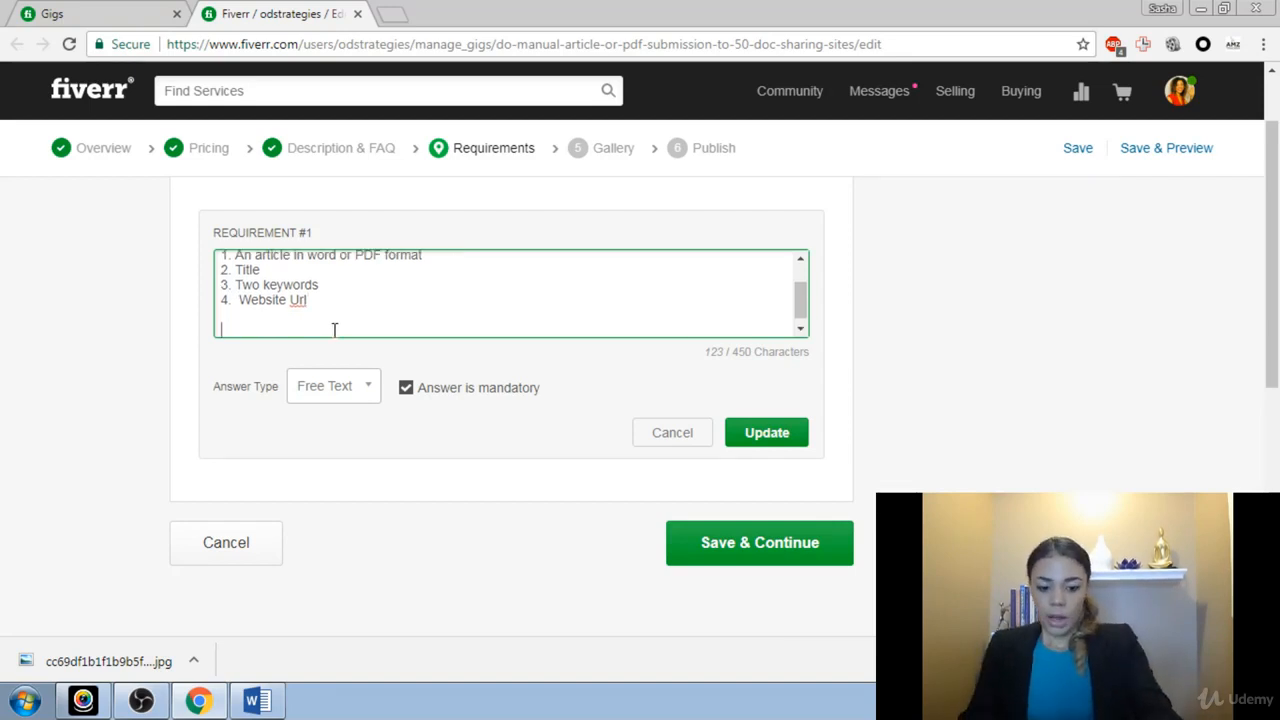
{"action": "type", "text": "-"}
{"action": "key", "text": "BackSpace"}
{"action": "key", "text": "BackSpace"}
{"action": "key", "text": "BackSpace"}
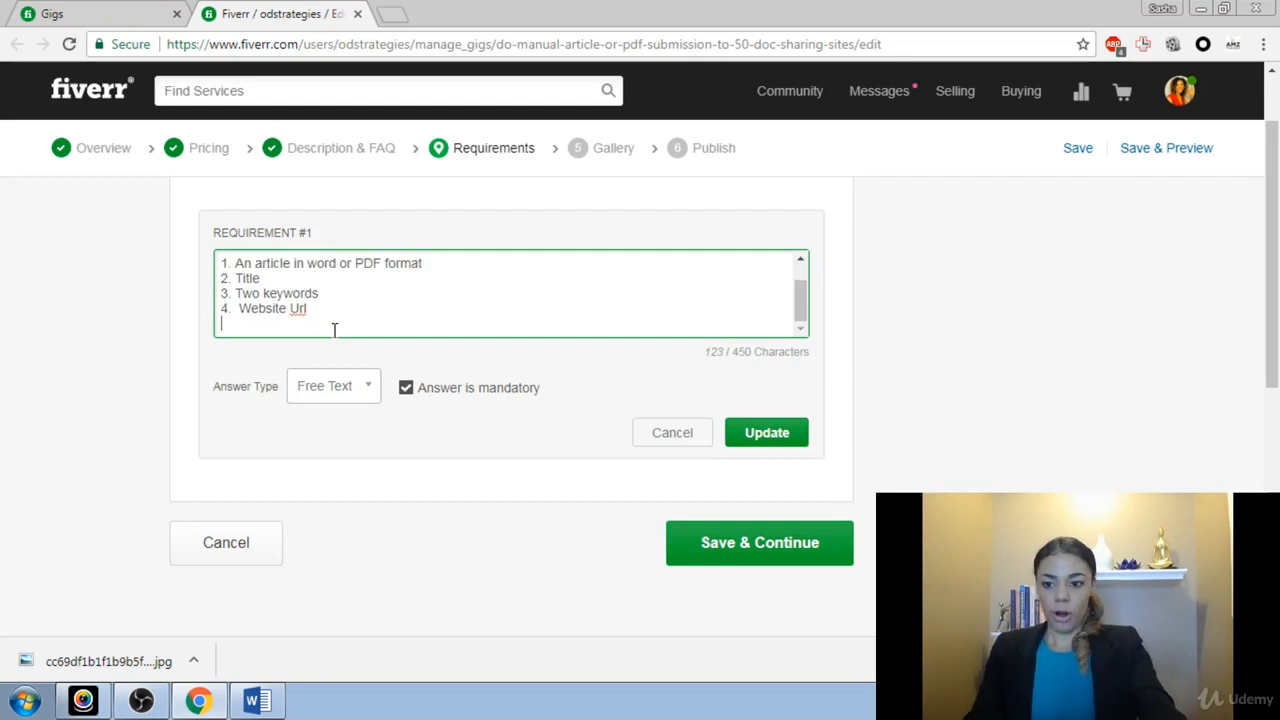
{"action": "key", "text": "BackSpace"}
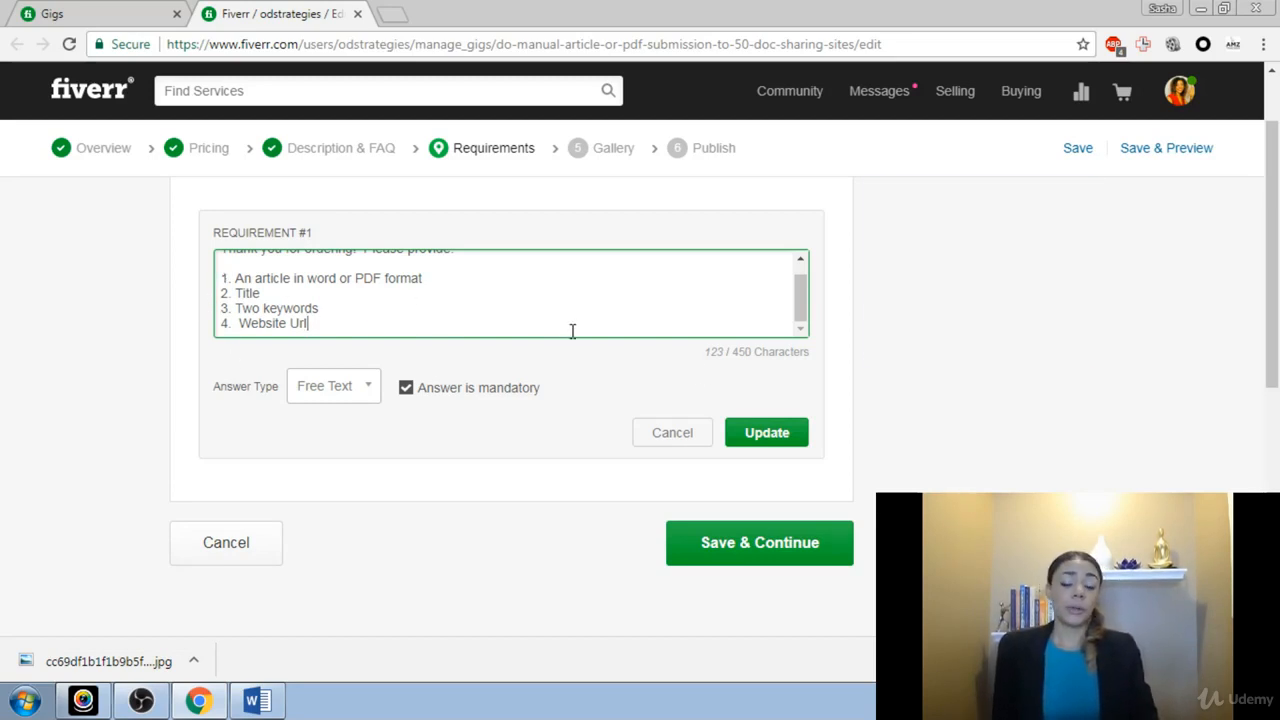
{"action": "scroll", "coordinate": [631, 283], "scroll_direction": "up", "scroll_amount": 3}
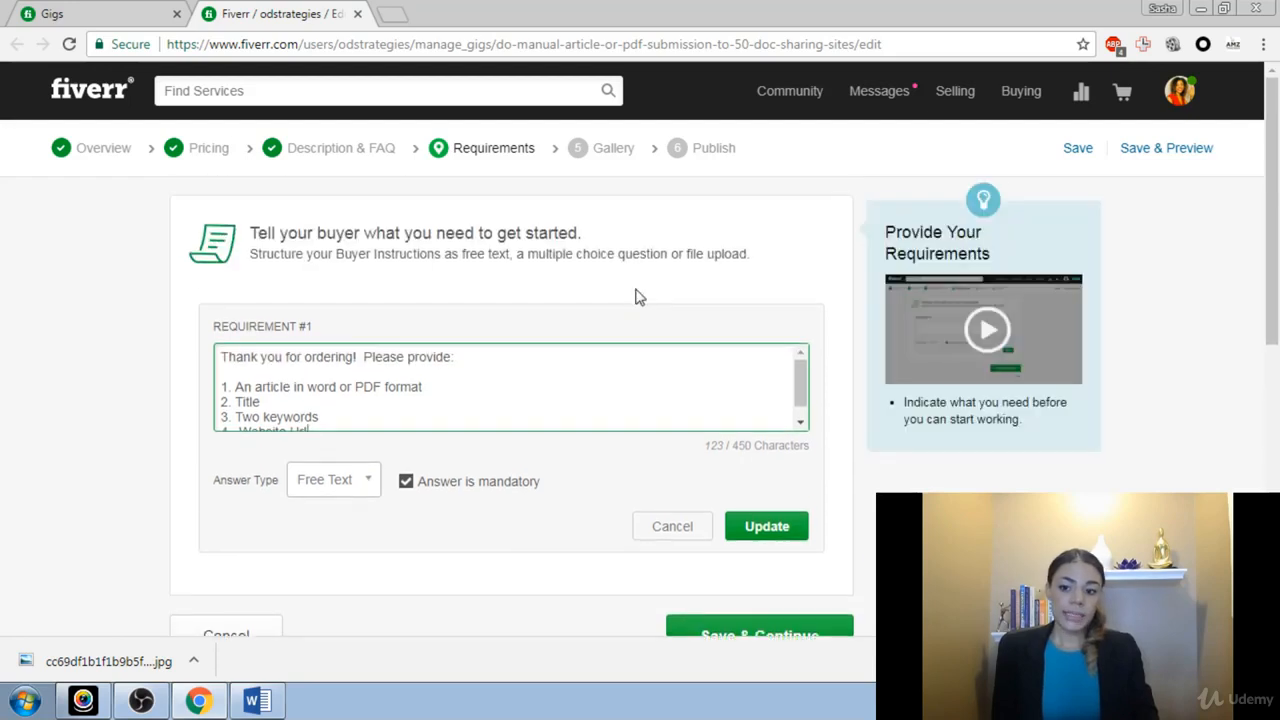
{"action": "scroll", "coordinate": [345, 416], "scroll_direction": "down", "scroll_amount": 1}
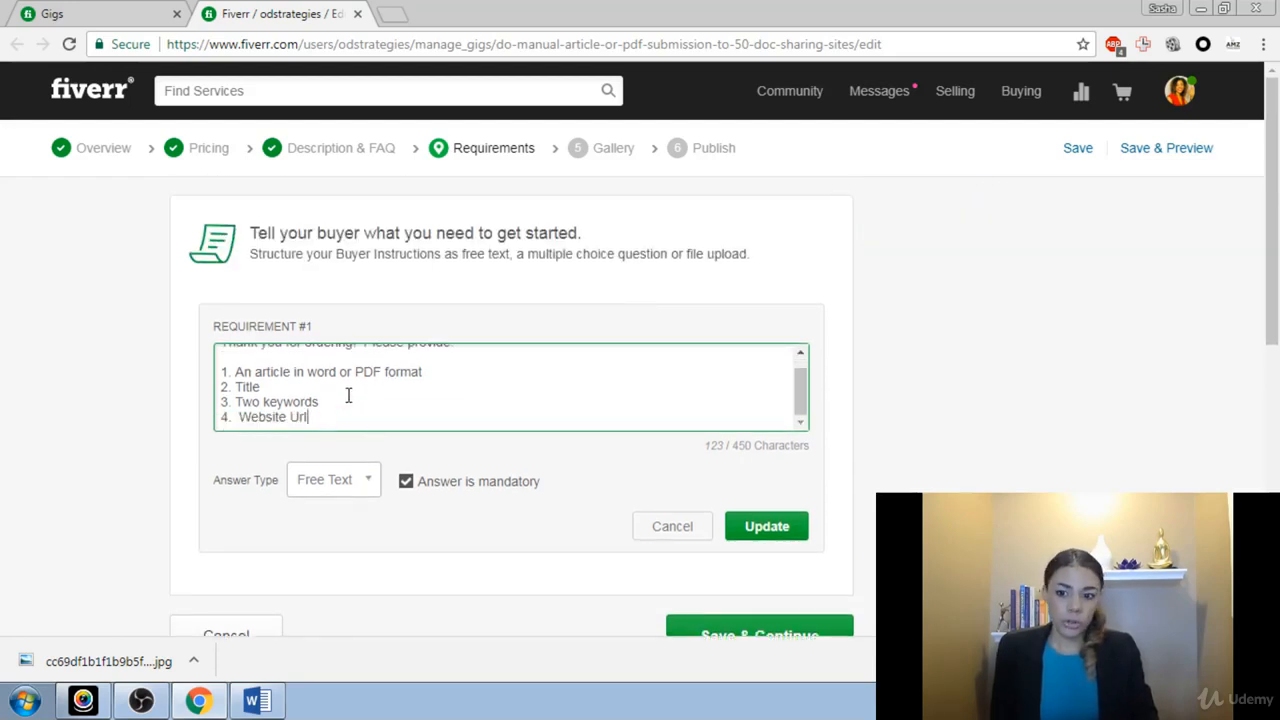
{"action": "key", "text": "Return"}
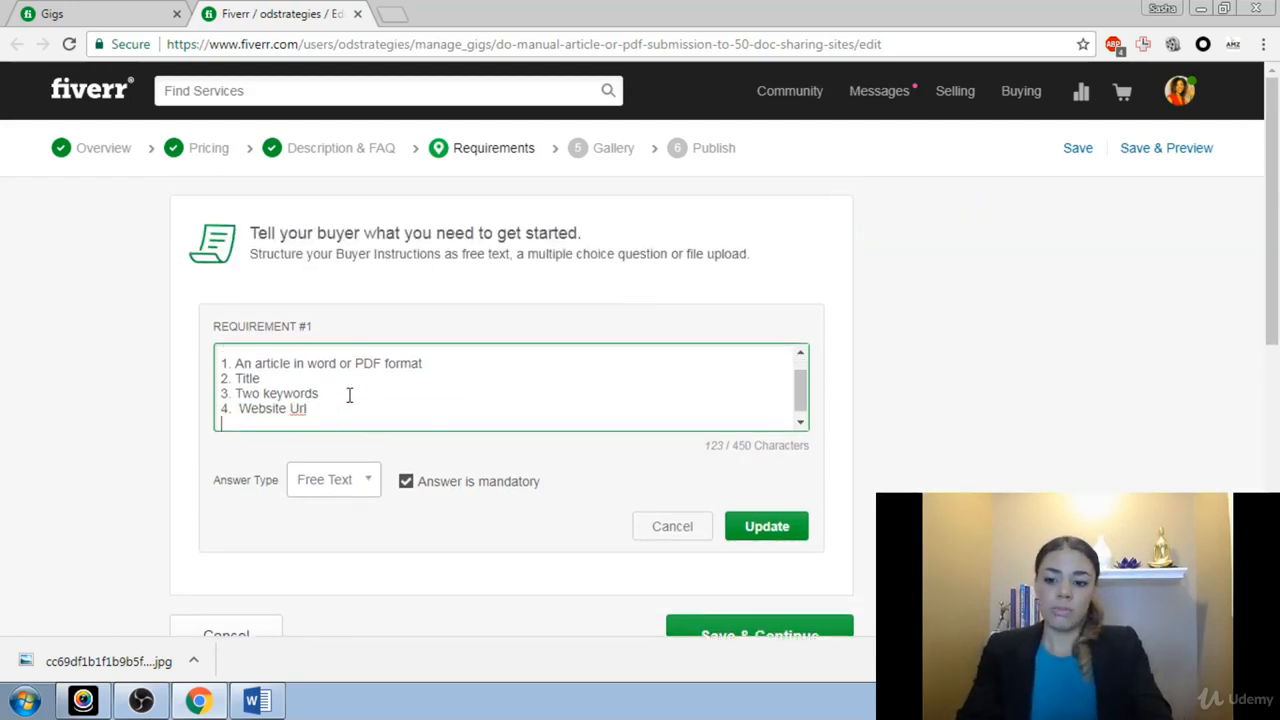
{"action": "type", "text": "5."}
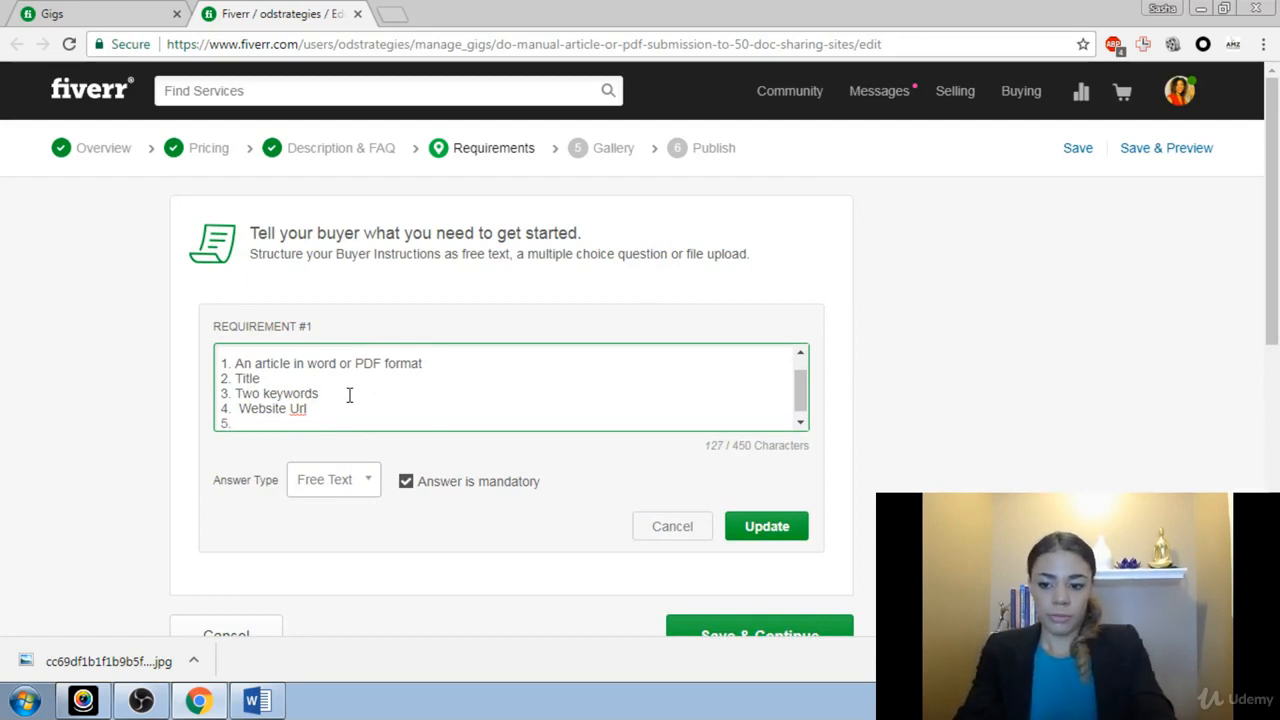
{"action": "key", "text": "BackSpace"}
{"action": "key", "text": "BackSpace"}
{"action": "key", "text": "BackSpace"}
{"action": "key", "text": "BackSpace"}
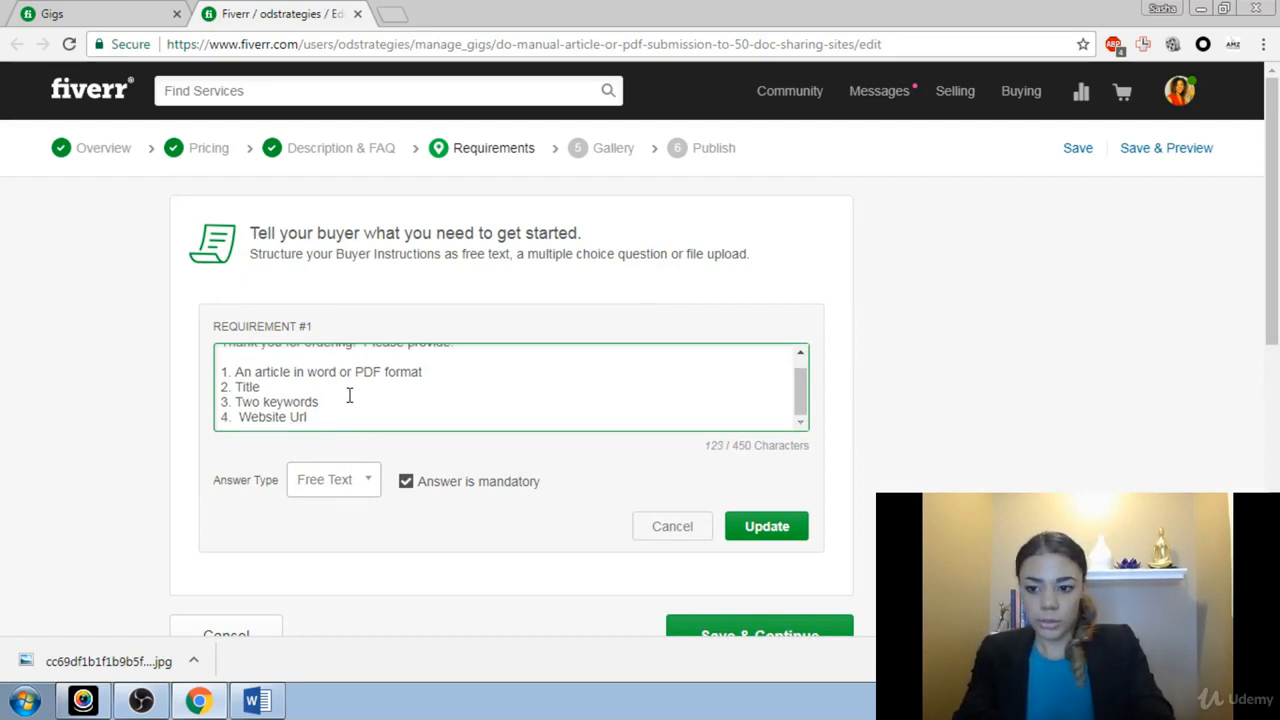
Step: Add the line "*5. (optional) adwords login" below the Website Url item in the requirement text
{"action": "key", "text": "Return"}
{"action": "type", "text": "*5. (op"}
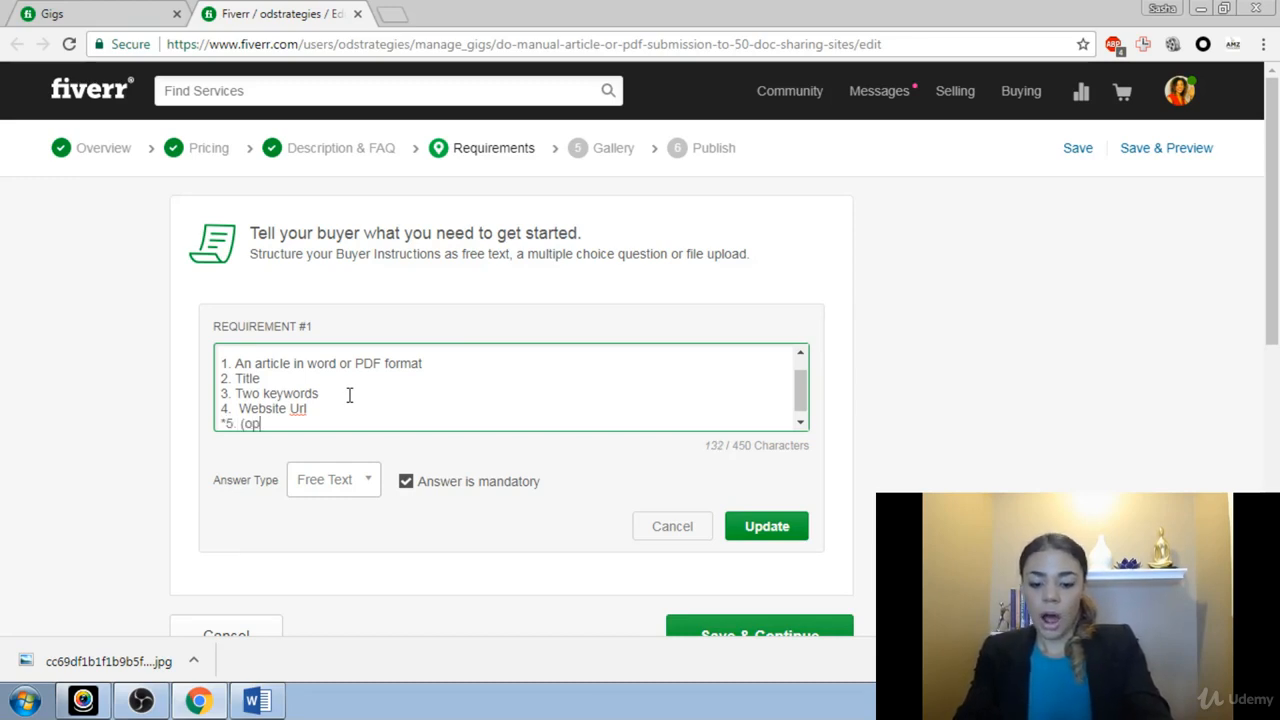
{"action": "type", "text": "tion"}
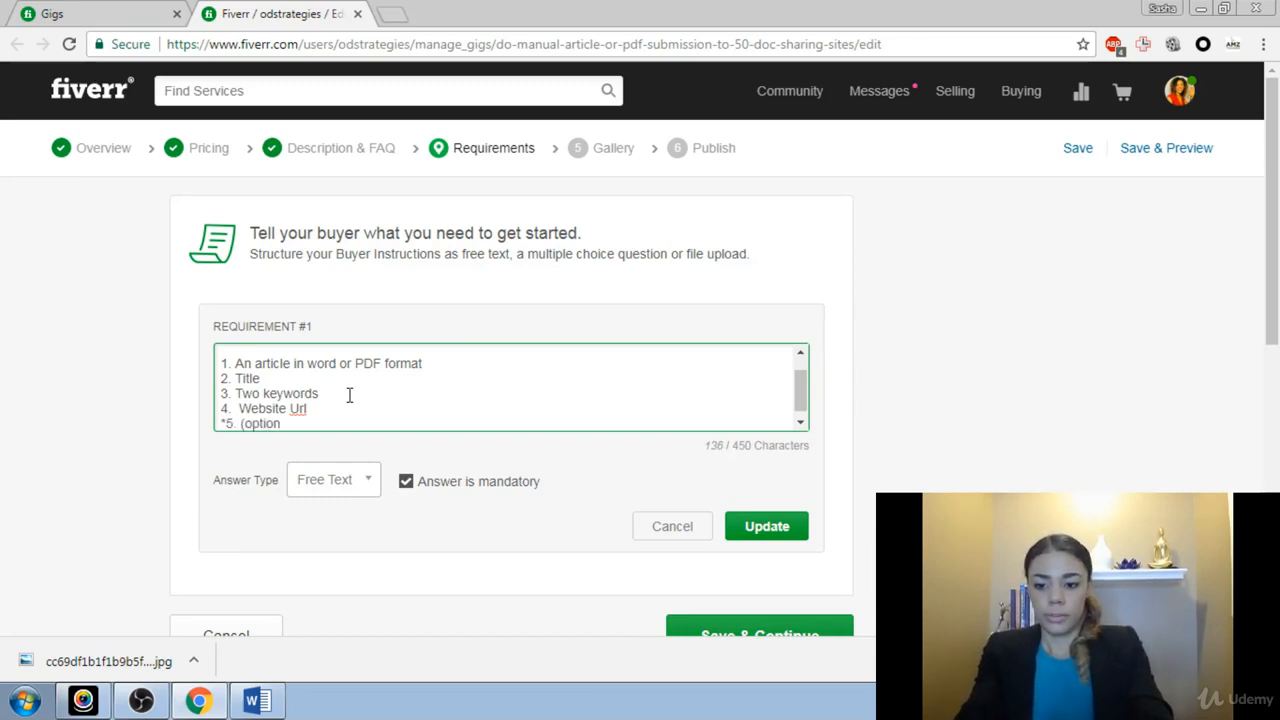
{"action": "type", "text": "al)"}
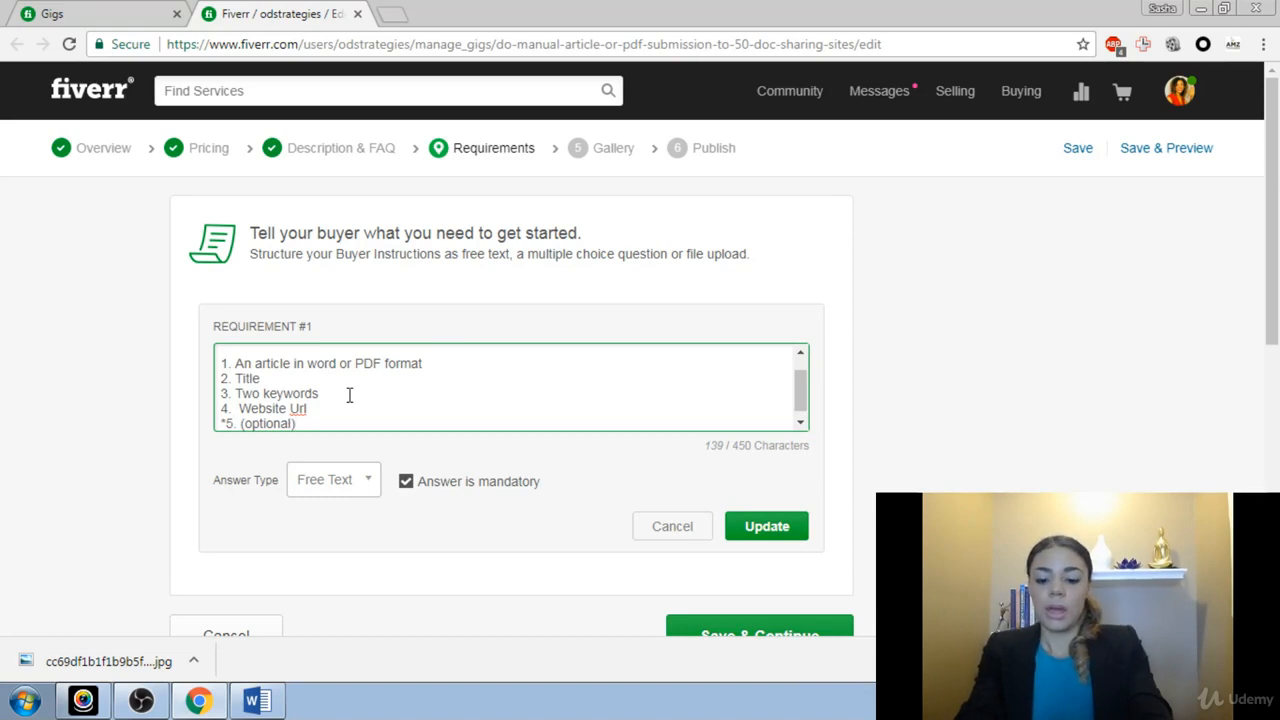
{"action": "type", "text": " adwords "}
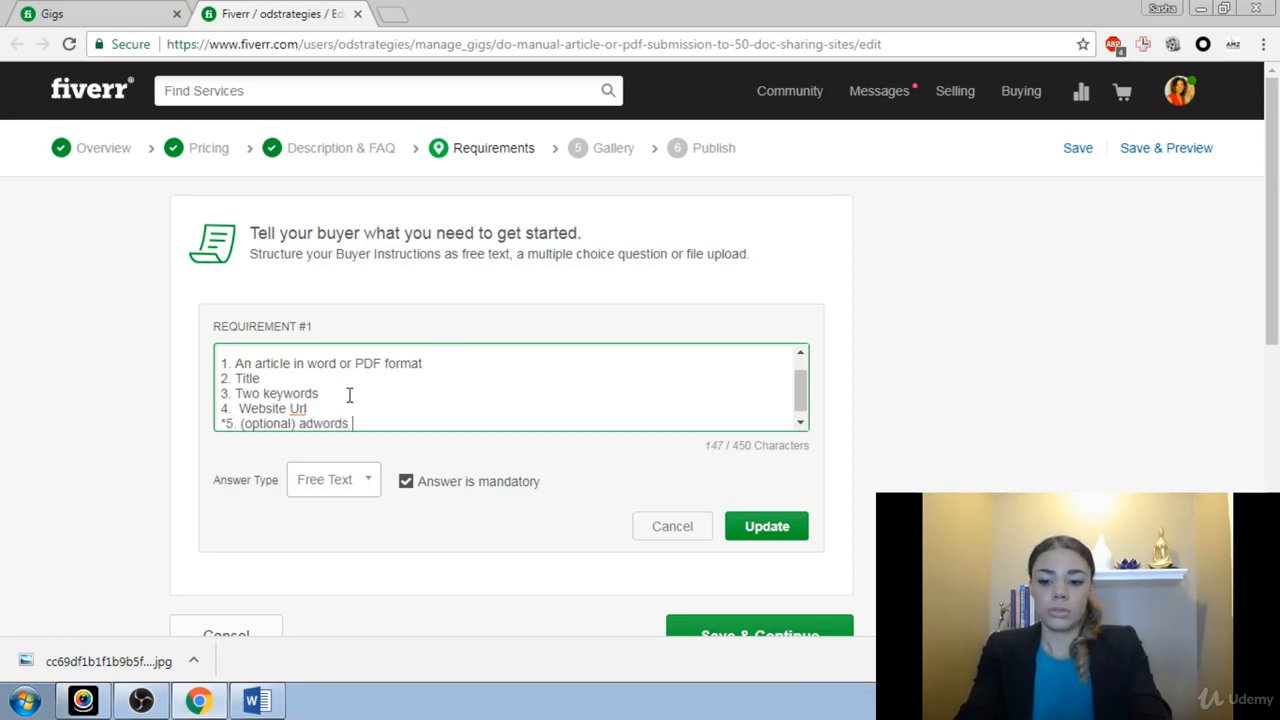
{"action": "type", "text": "login"}
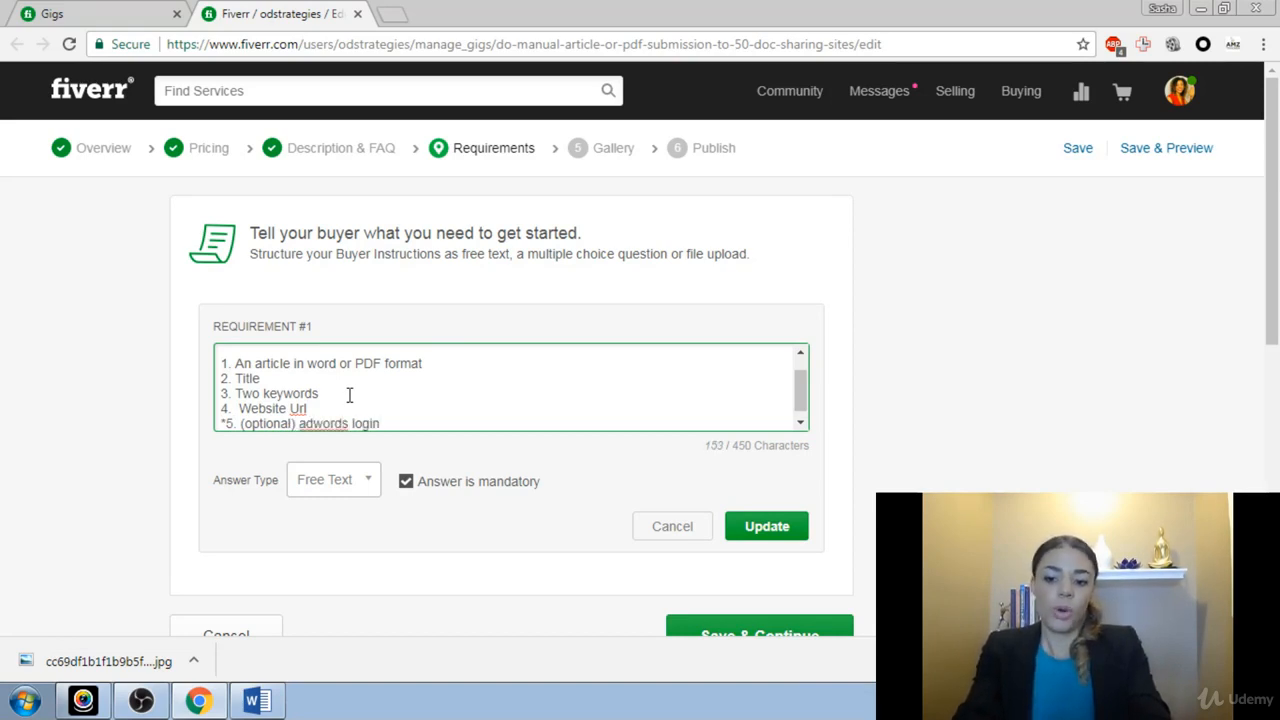
Step: Remove the optional fifth item from the requirement text so that the list ends with Website Url
{"action": "key", "text": "BackSpace"}
{"action": "key", "text": "BackSpace"}
{"action": "key", "text": "BackSpace"}
{"action": "key", "text": "BackSpace"}
{"action": "key", "text": "BackSpace"}
{"action": "key", "text": "BackSpace"}
{"action": "key", "text": "BackSpace"}
{"action": "key", "text": "BackSpace"}
{"action": "key", "text": "BackSpace"}
{"action": "key", "text": "BackSpace"}
{"action": "key", "text": "BackSpace"}
{"action": "key", "text": "BackSpace"}
{"action": "key", "text": "BackSpace"}
{"action": "key", "text": "BackSpace"}
{"action": "key", "text": "BackSpace"}
{"action": "key", "text": "BackSpace"}
{"action": "key", "text": "BackSpace"}
{"action": "key", "text": "BackSpace"}
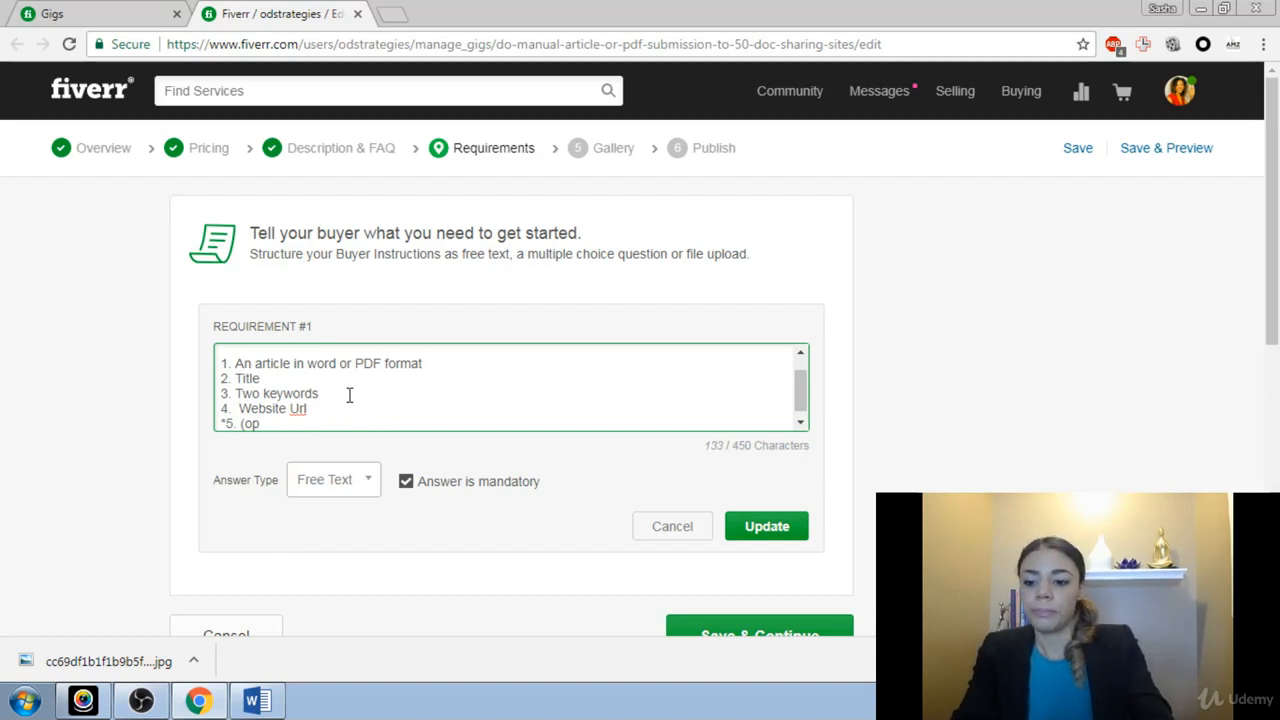
{"action": "key", "text": "BackSpace"}
{"action": "key", "text": "BackSpace"}
{"action": "key", "text": "BackSpace"}
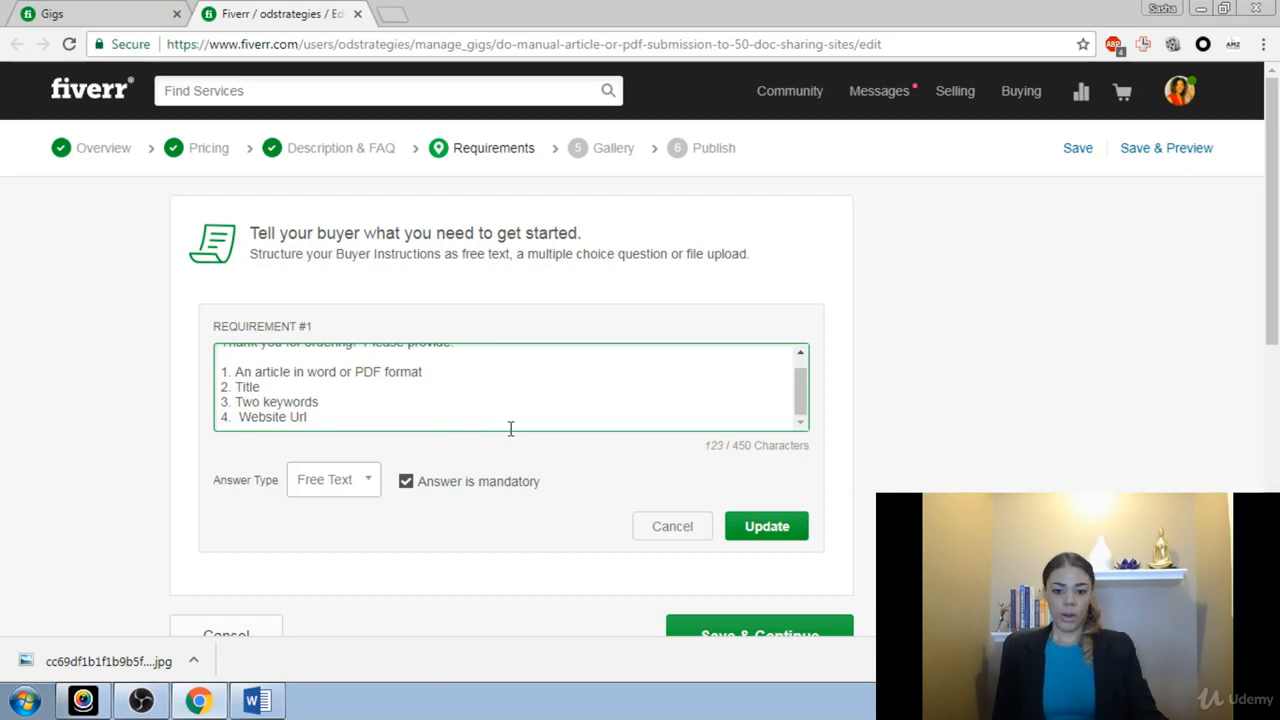
{"action": "scroll", "coordinate": [597, 374], "scroll_direction": "down", "scroll_amount": 1}
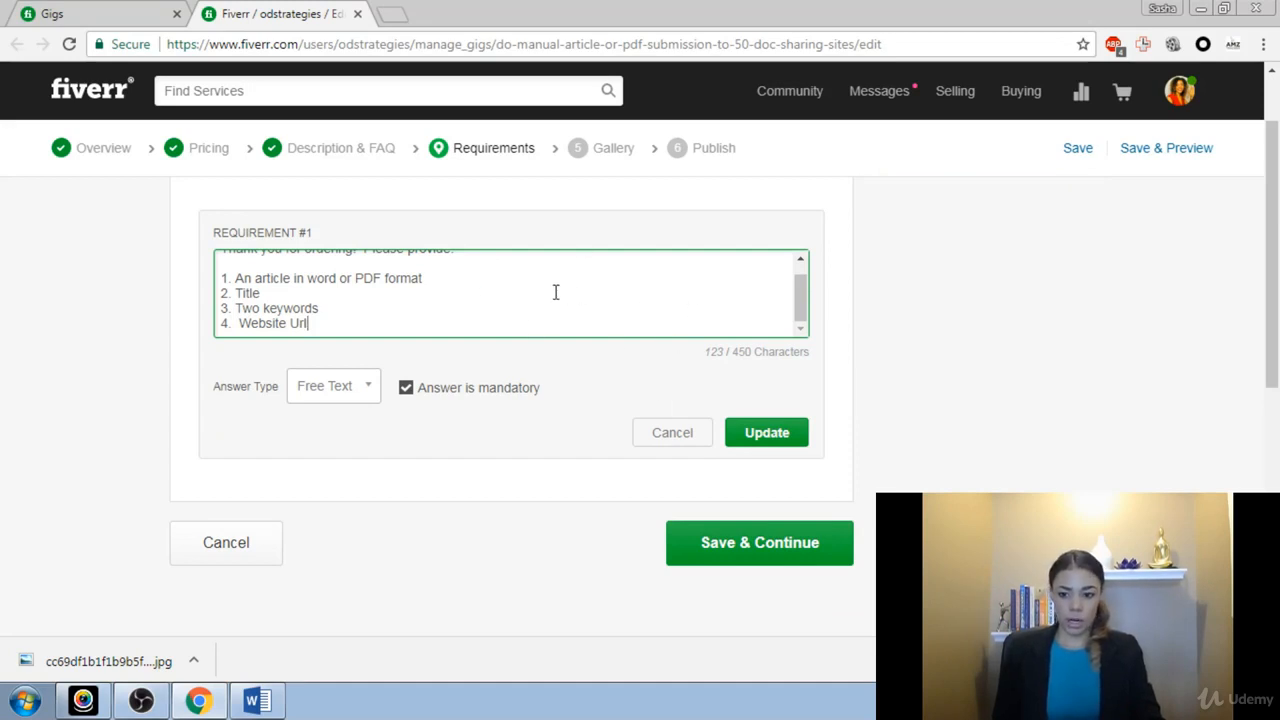
{"action": "scroll", "coordinate": [575, 310], "scroll_direction": "up", "scroll_amount": 1}
{"action": "scroll", "coordinate": [602, 311], "scroll_direction": "down", "scroll_amount": 1}
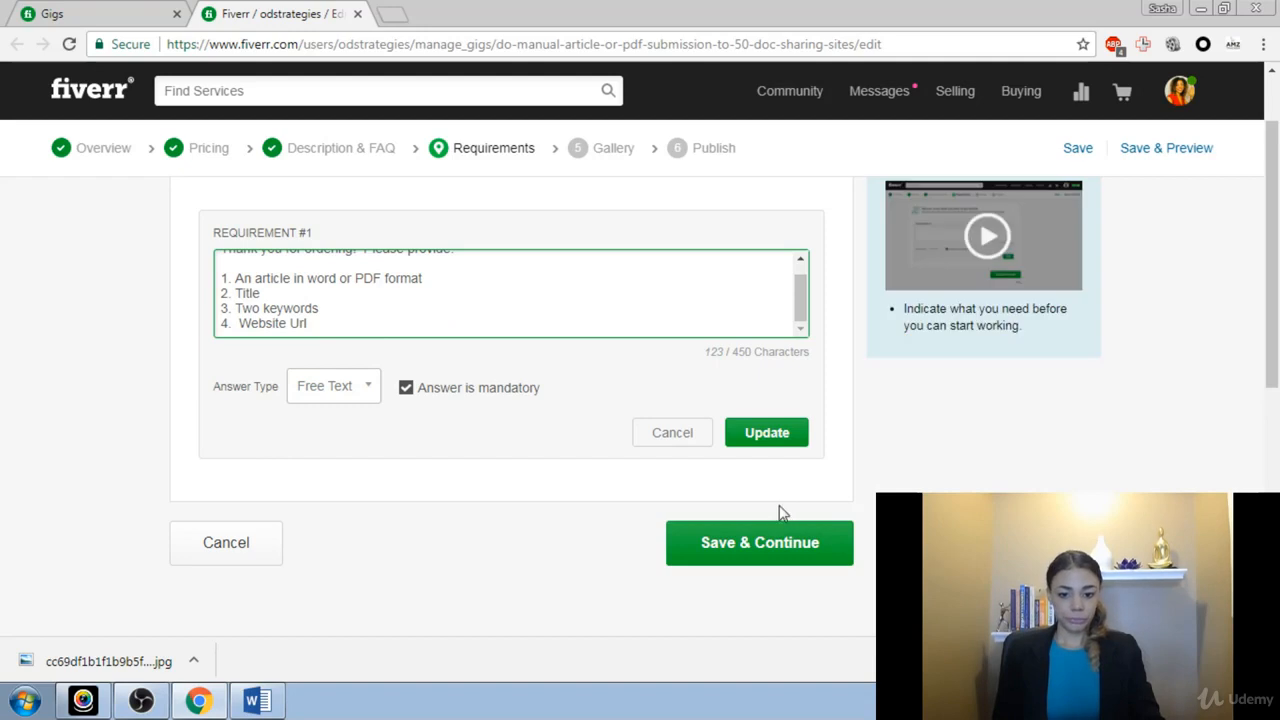
Step: Save the gig's buyer requirements and continue to the gallery section
{"action": "scroll", "coordinate": [637, 293], "scroll_direction": "up", "scroll_amount": 1}
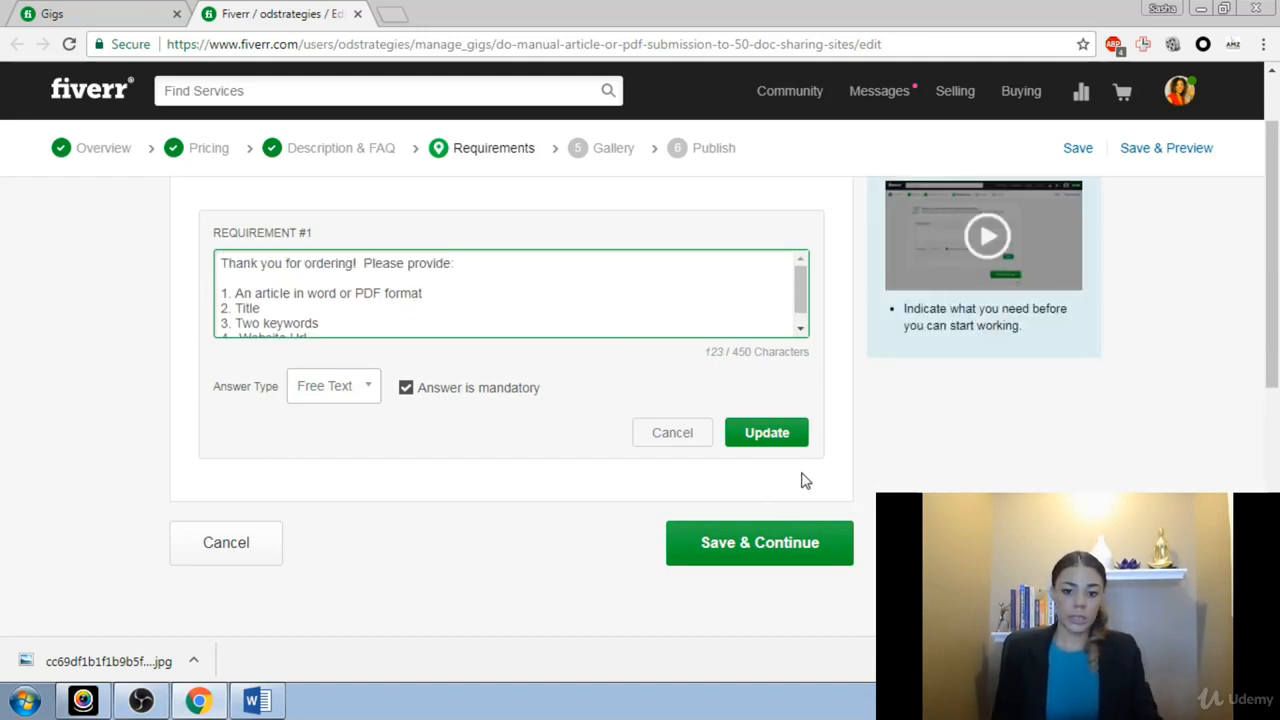
{"action": "left_click", "coordinate": [772, 549]}
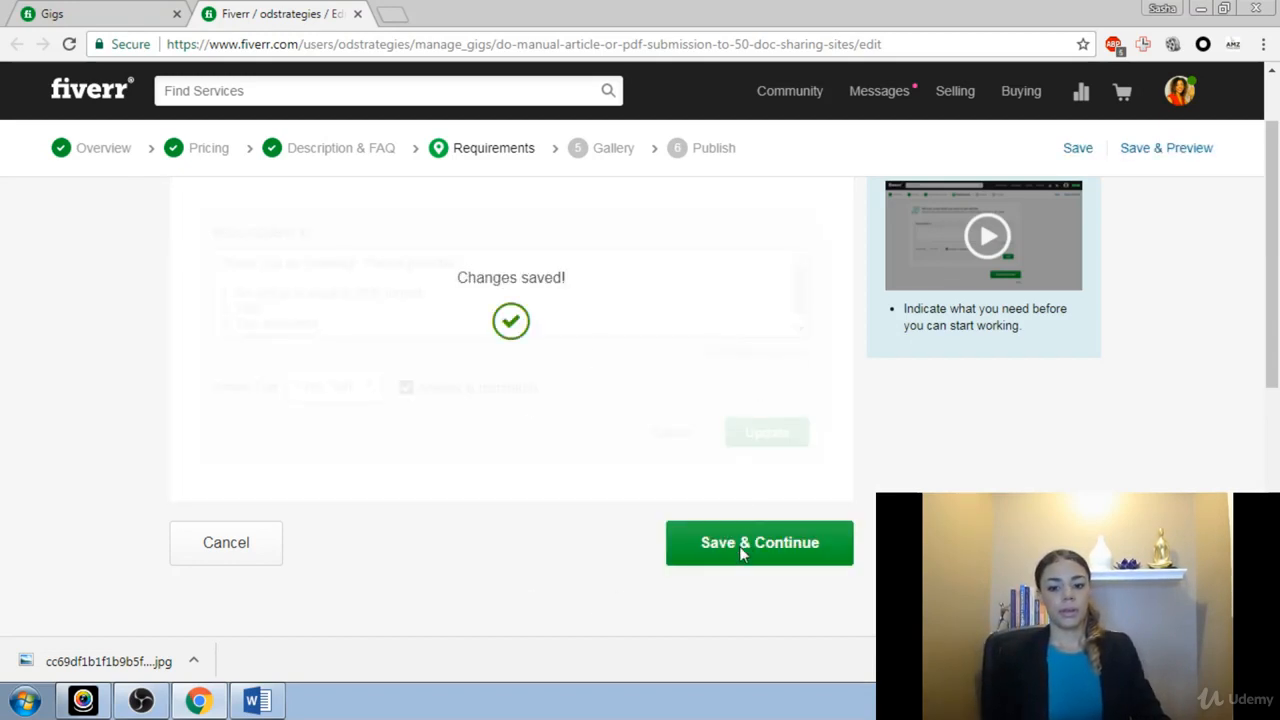
{"action": "left_click", "coordinate": [578, 155]}
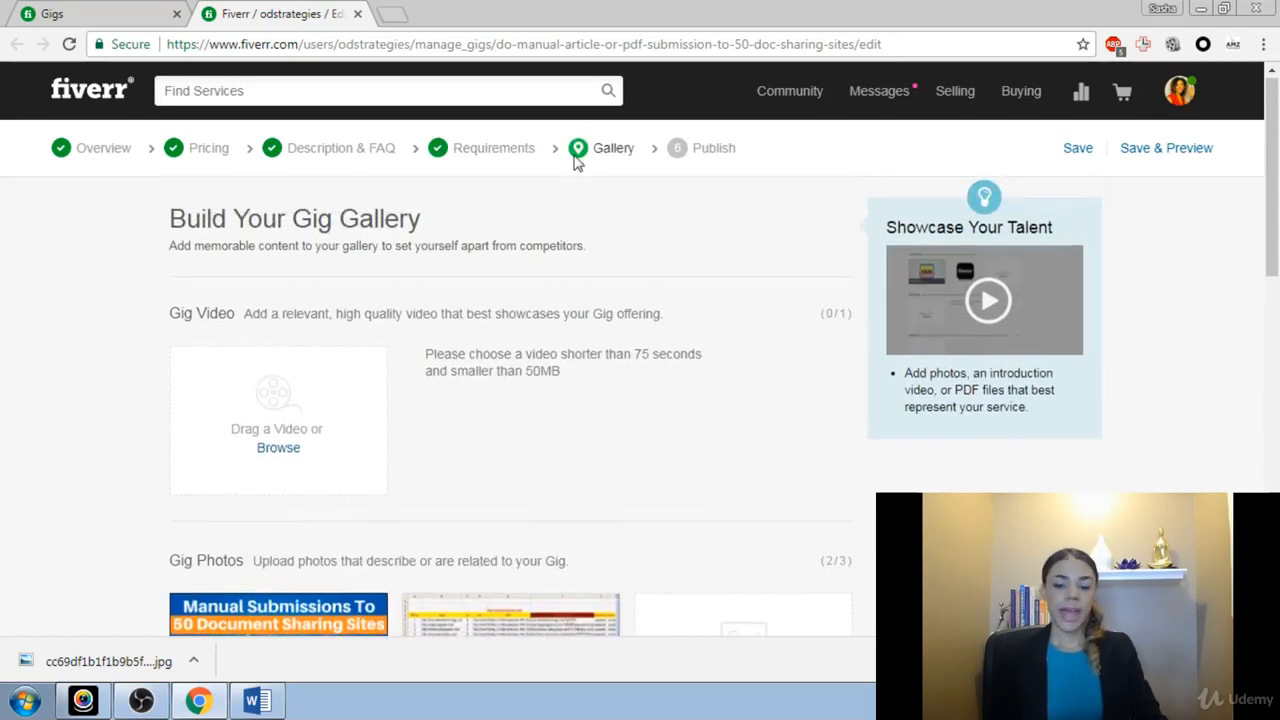
Step: Examine the gig gallery's video, photo and PDF upload areas, including the file guidelines and the photos already added
{"action": "scroll", "coordinate": [706, 284], "scroll_direction": "down", "scroll_amount": 1}
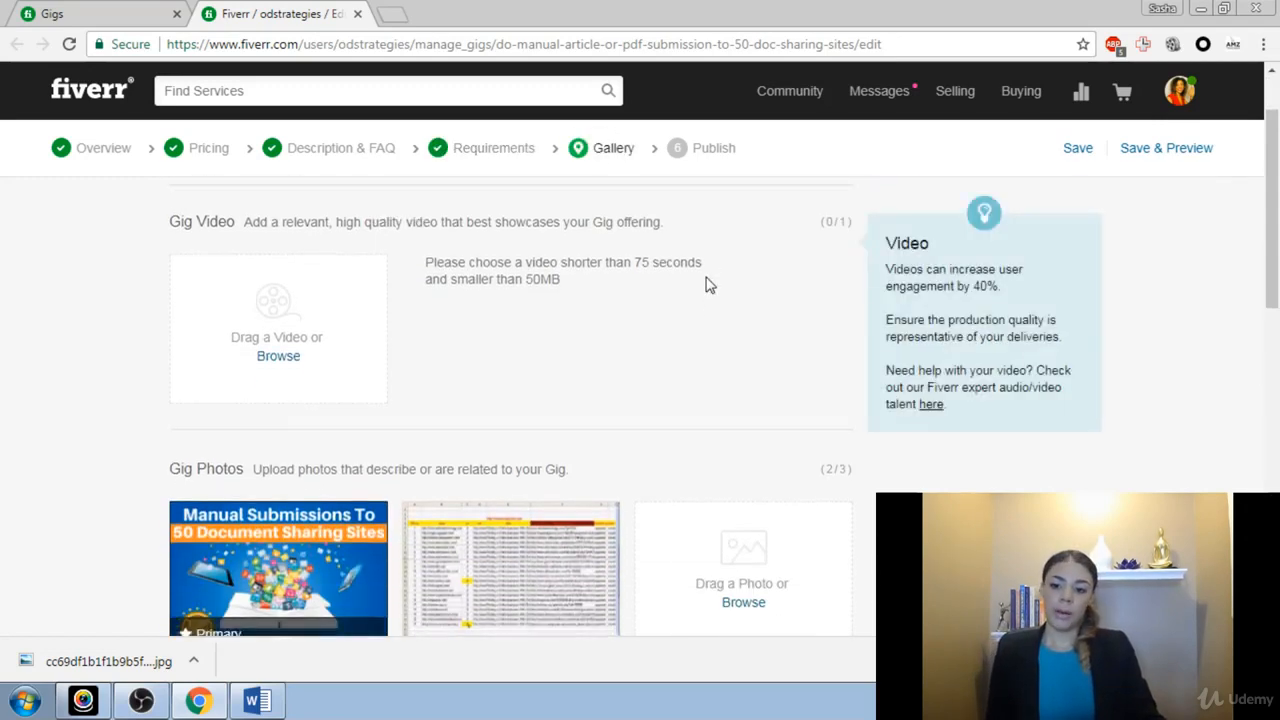
{"action": "scroll", "coordinate": [706, 284], "scroll_direction": "down", "scroll_amount": 1}
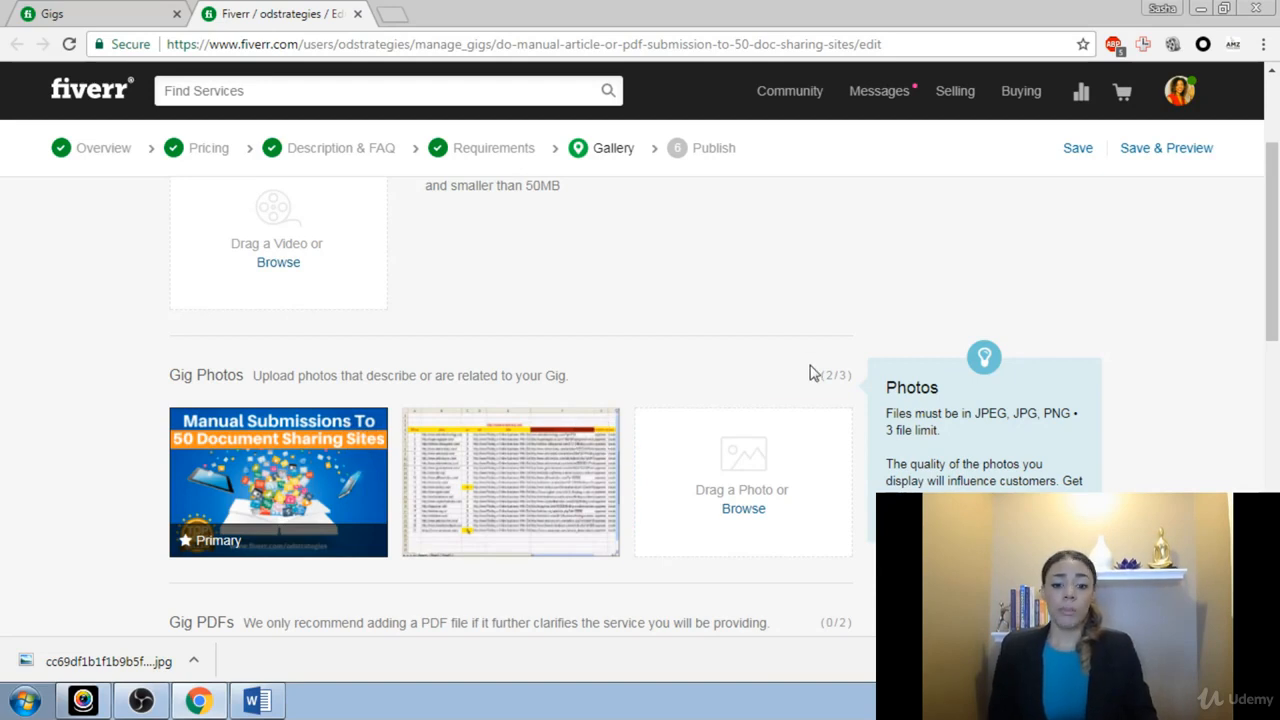
{"action": "scroll", "coordinate": [810, 385], "scroll_direction": "up", "scroll_amount": 2}
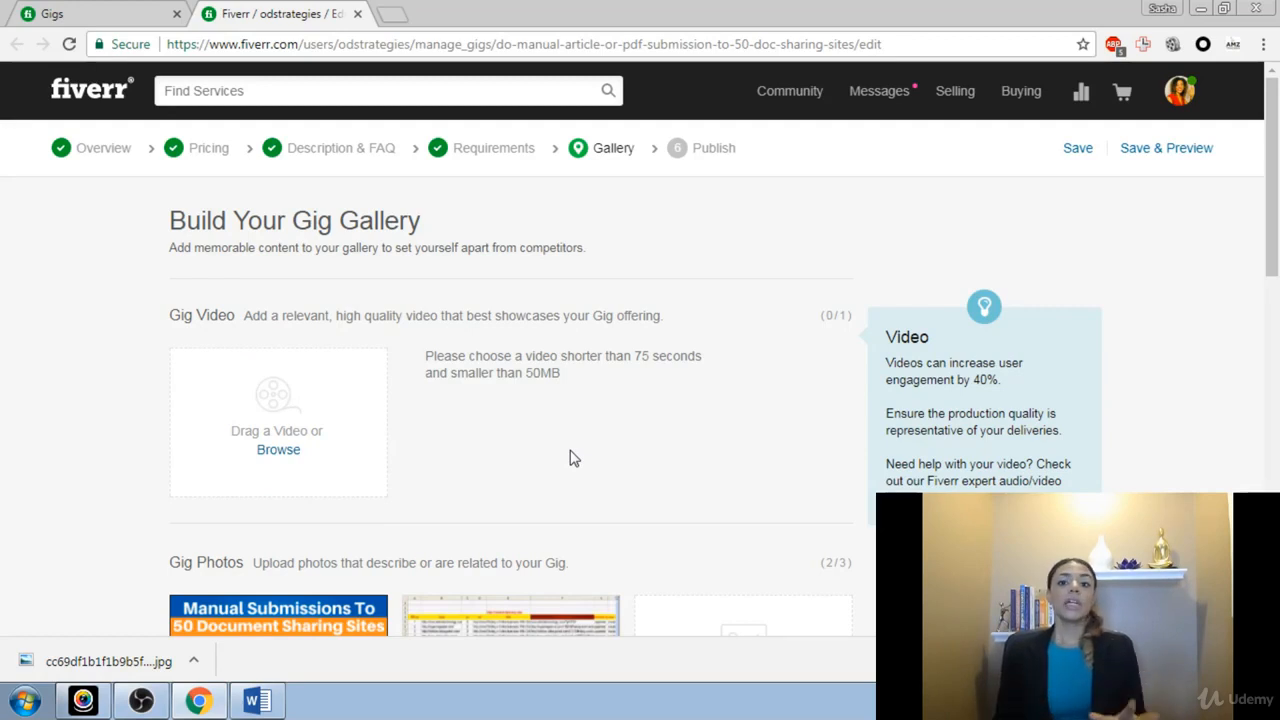
{"action": "scroll", "coordinate": [573, 458], "scroll_direction": "down", "scroll_amount": 1}
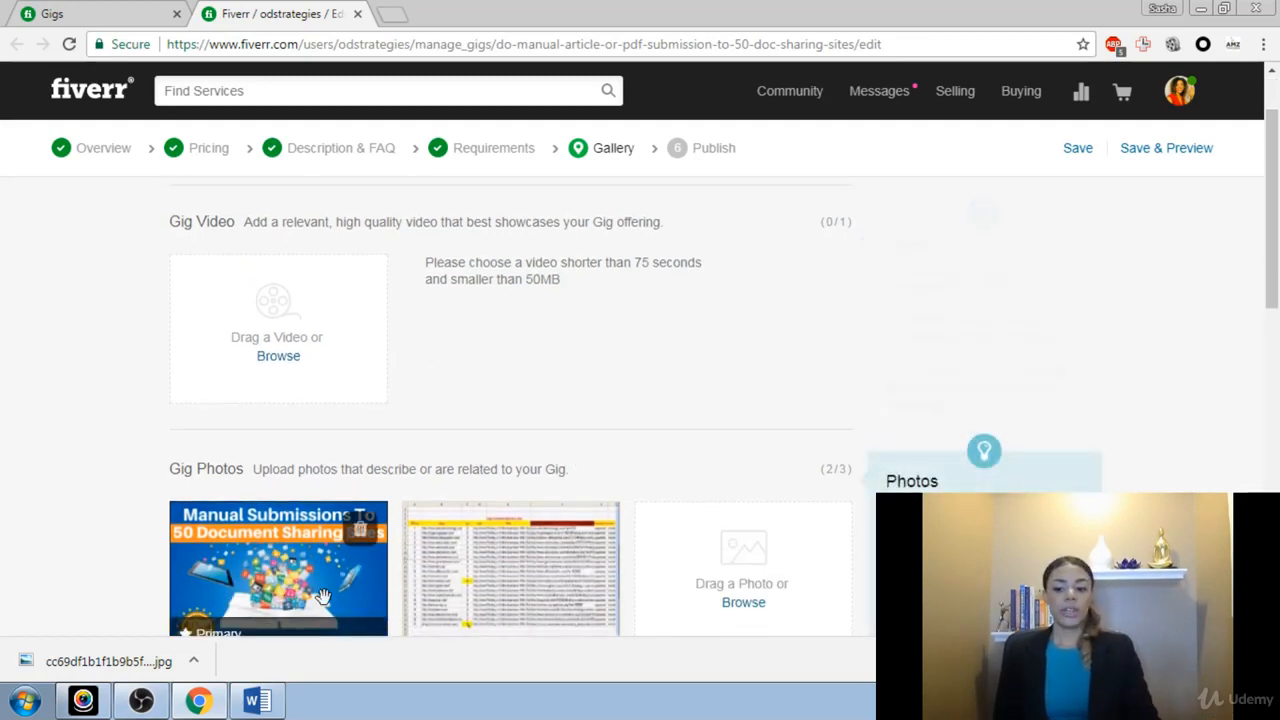
{"action": "mouse_move", "coordinate": [286, 345]}
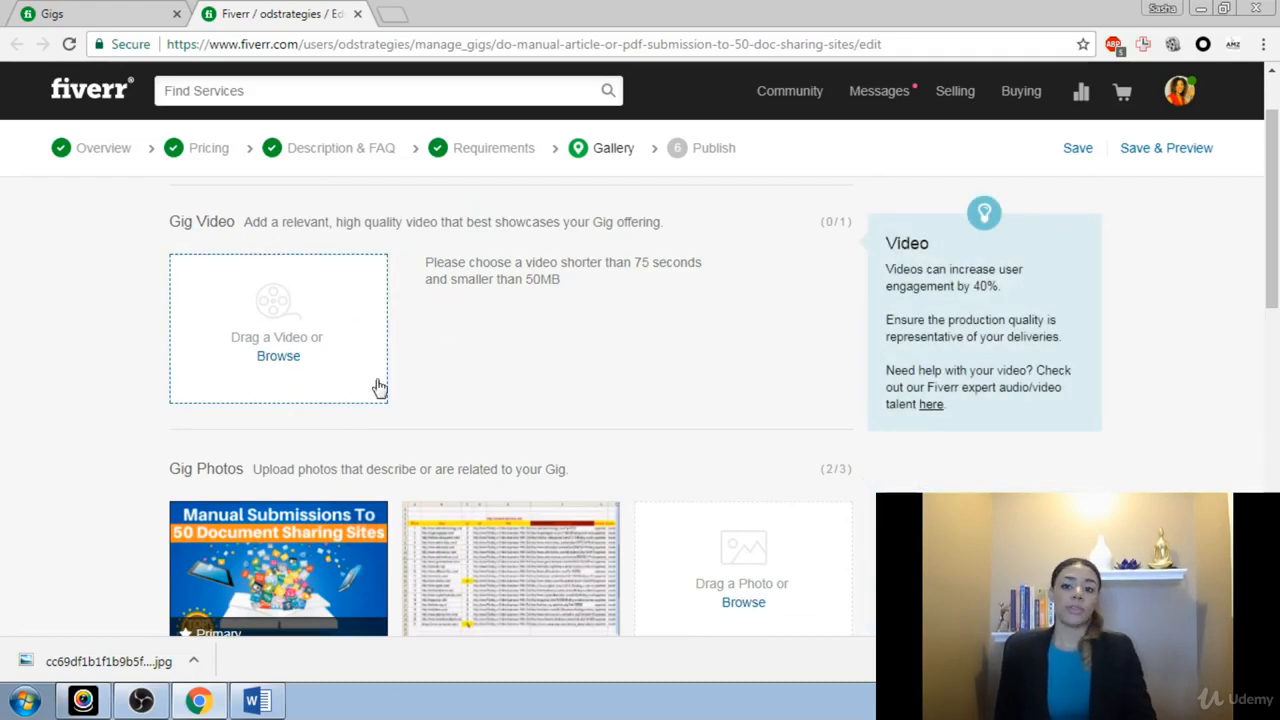
{"action": "scroll", "coordinate": [737, 343], "scroll_direction": "down", "scroll_amount": 2}
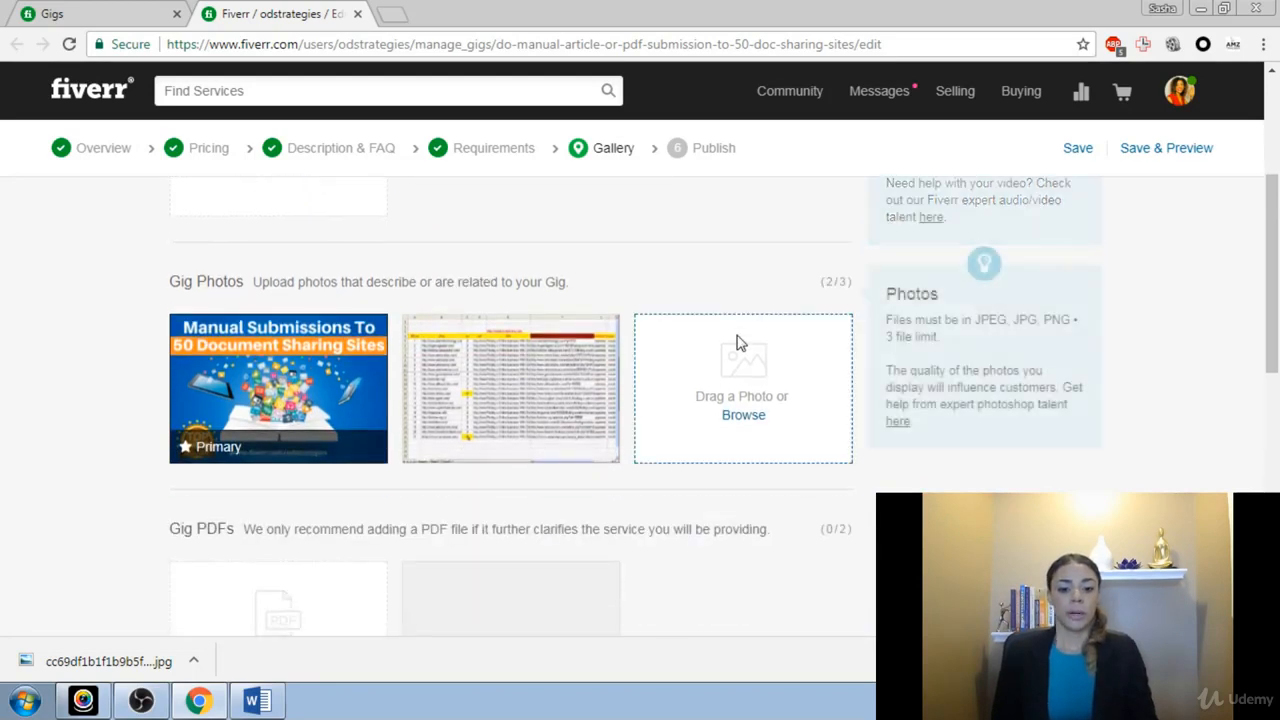
{"action": "scroll", "coordinate": [737, 343], "scroll_direction": "down", "scroll_amount": 2}
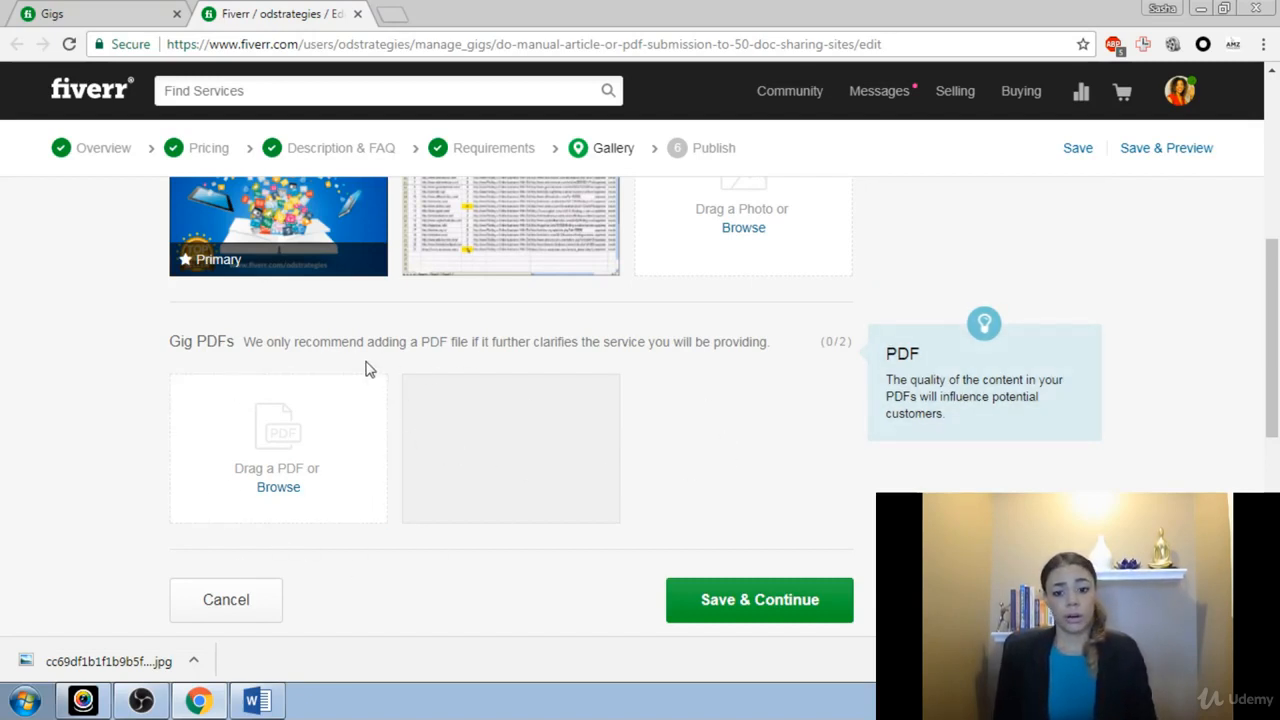
{"action": "scroll", "coordinate": [673, 447], "scroll_direction": "up", "scroll_amount": 5}
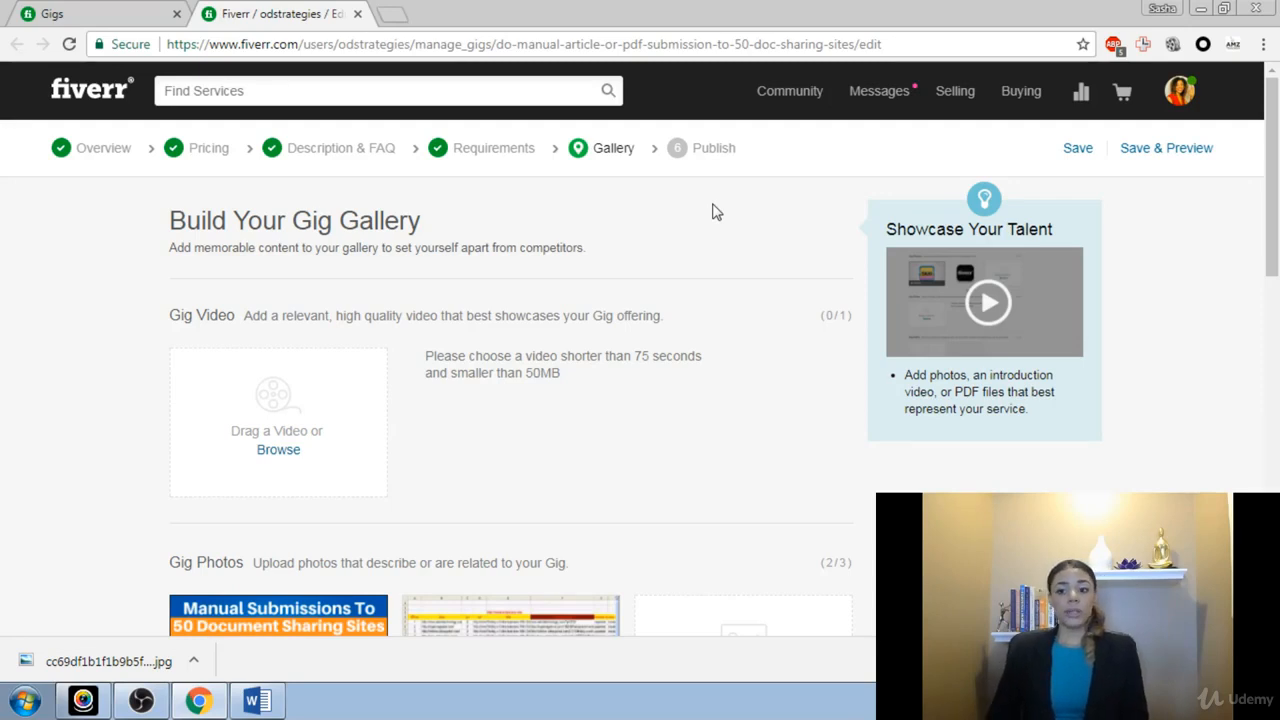
{"action": "mouse_move", "coordinate": [403, 451]}
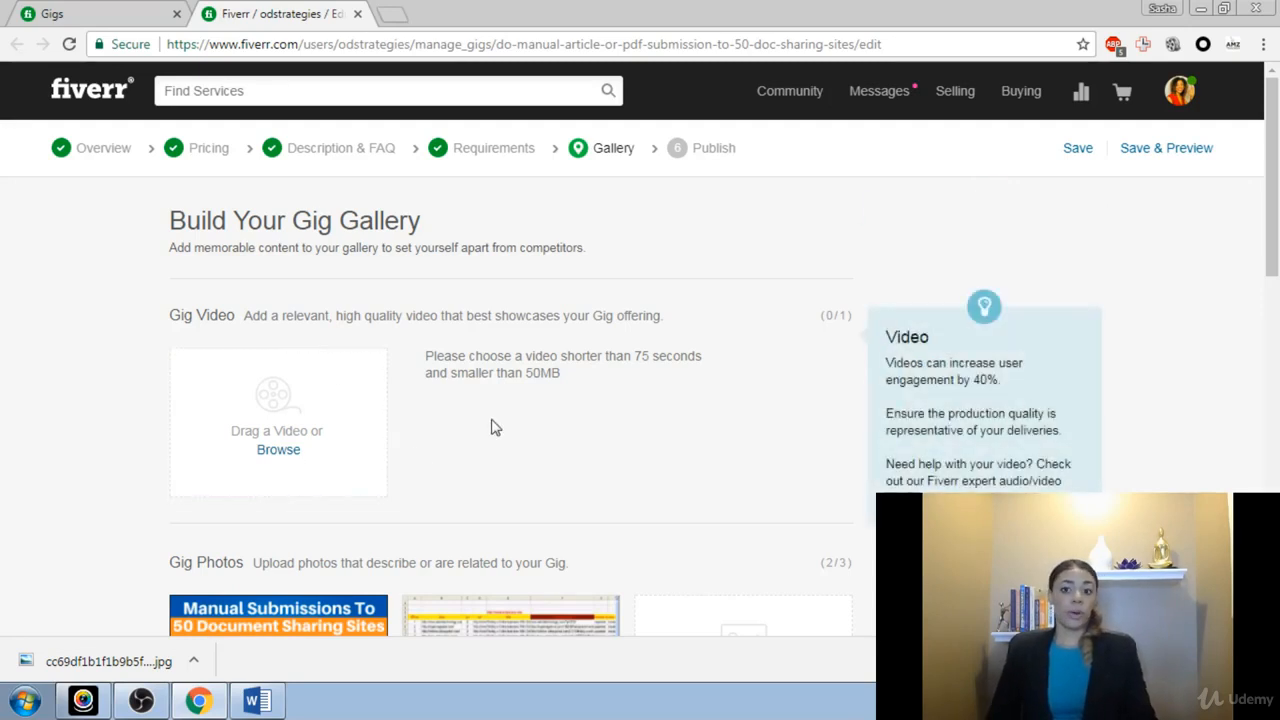